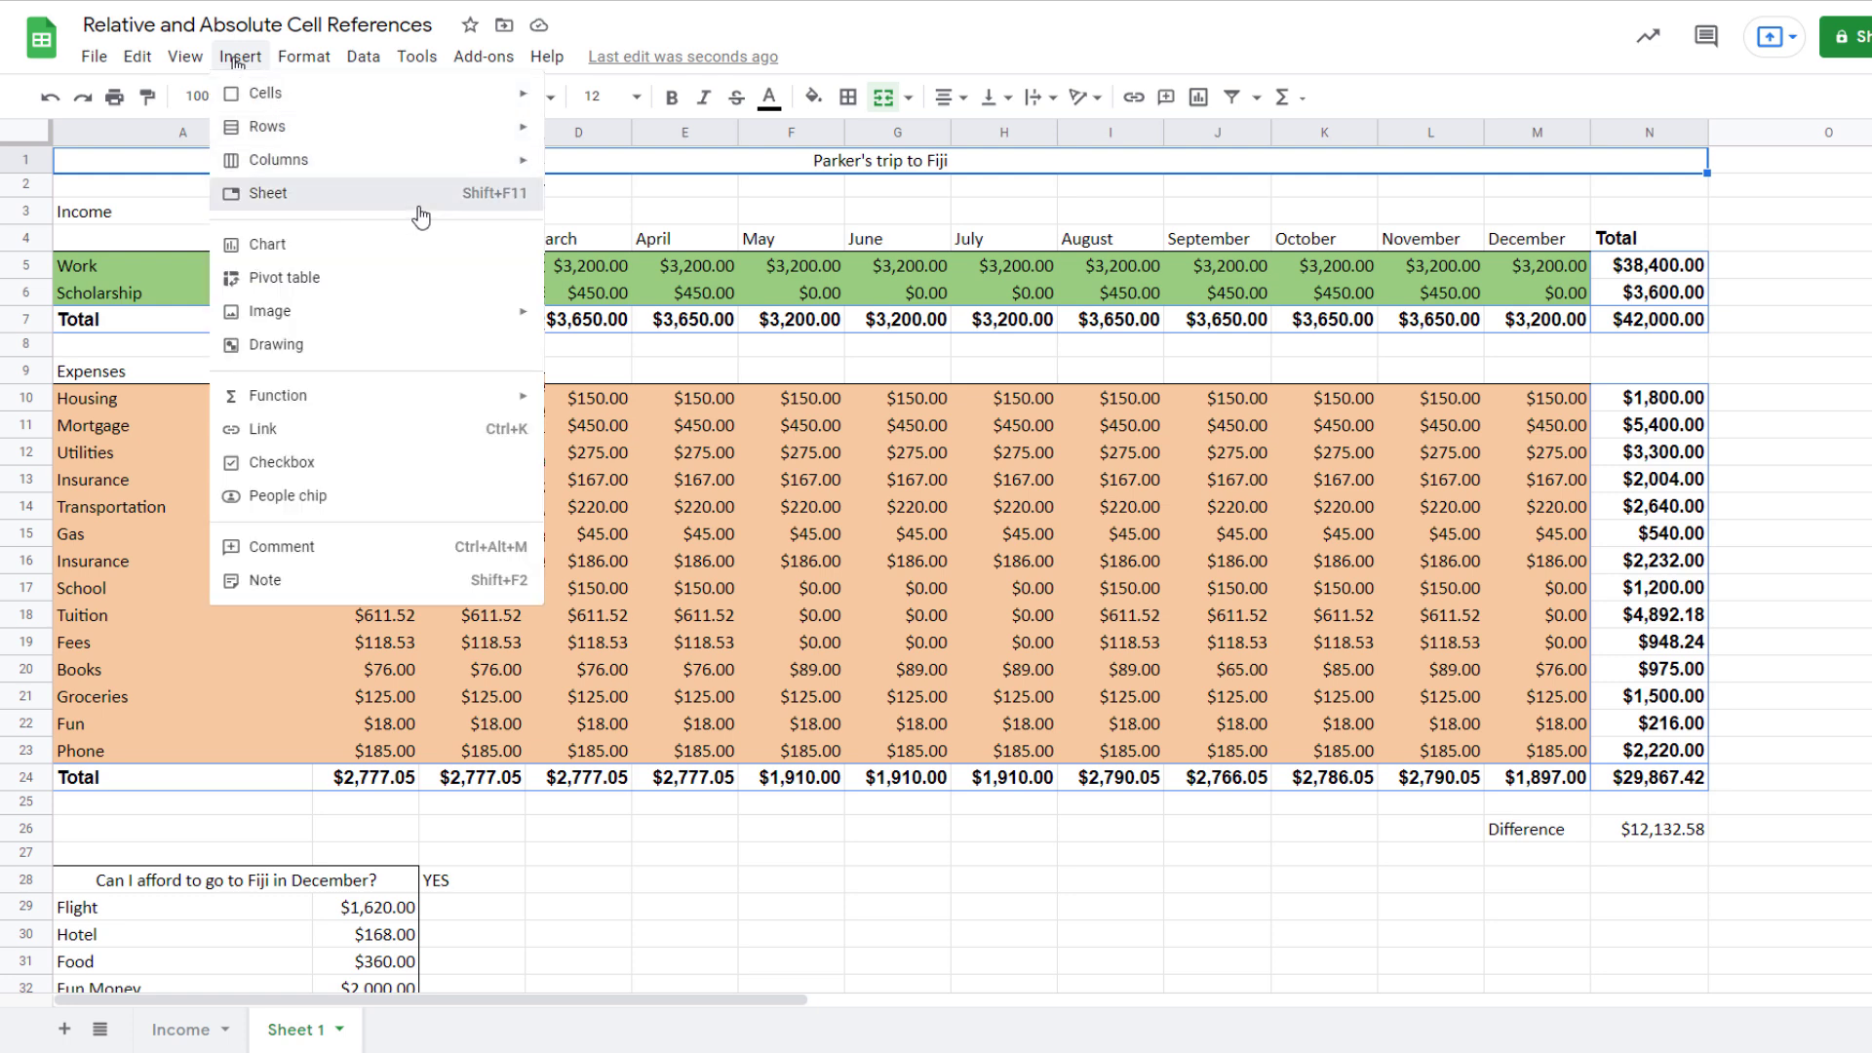
Insert a new sheet and rename it University Costs
click(234, 66)
click(234, 65)
click(327, 763)
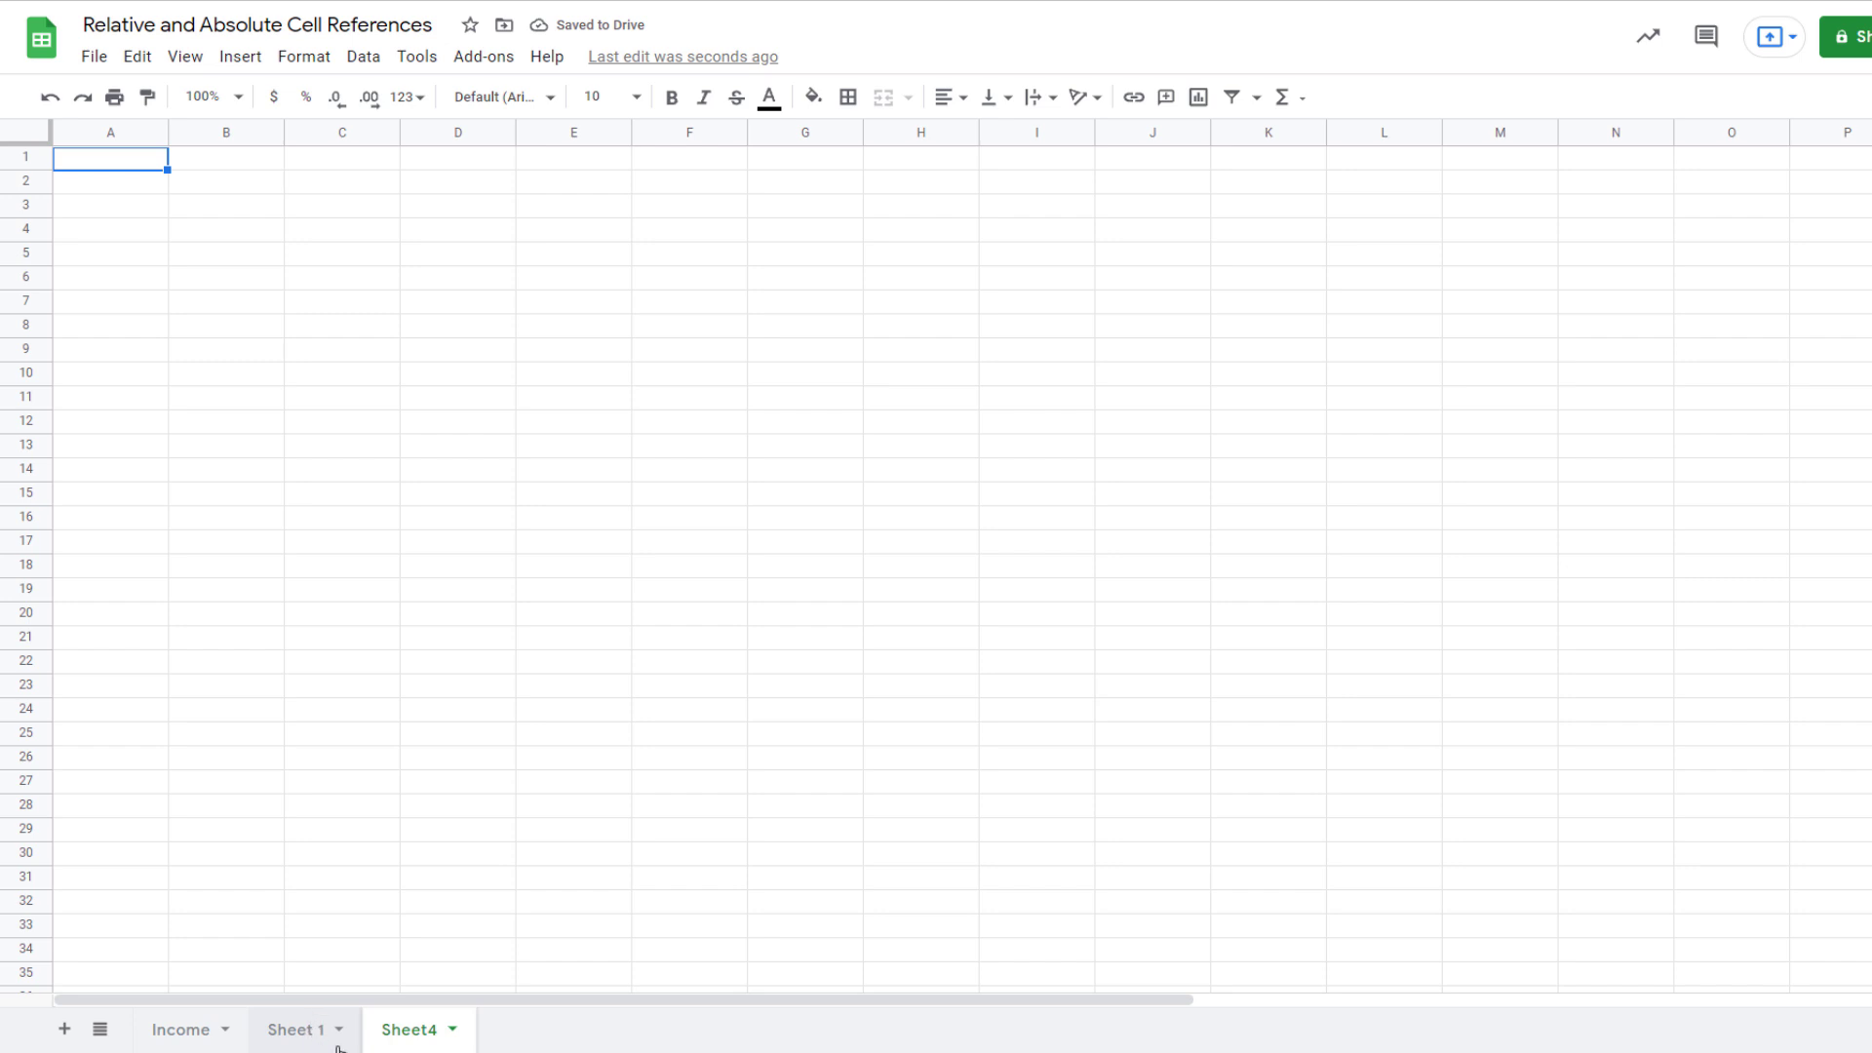
right_click(416, 1034)
click(449, 751)
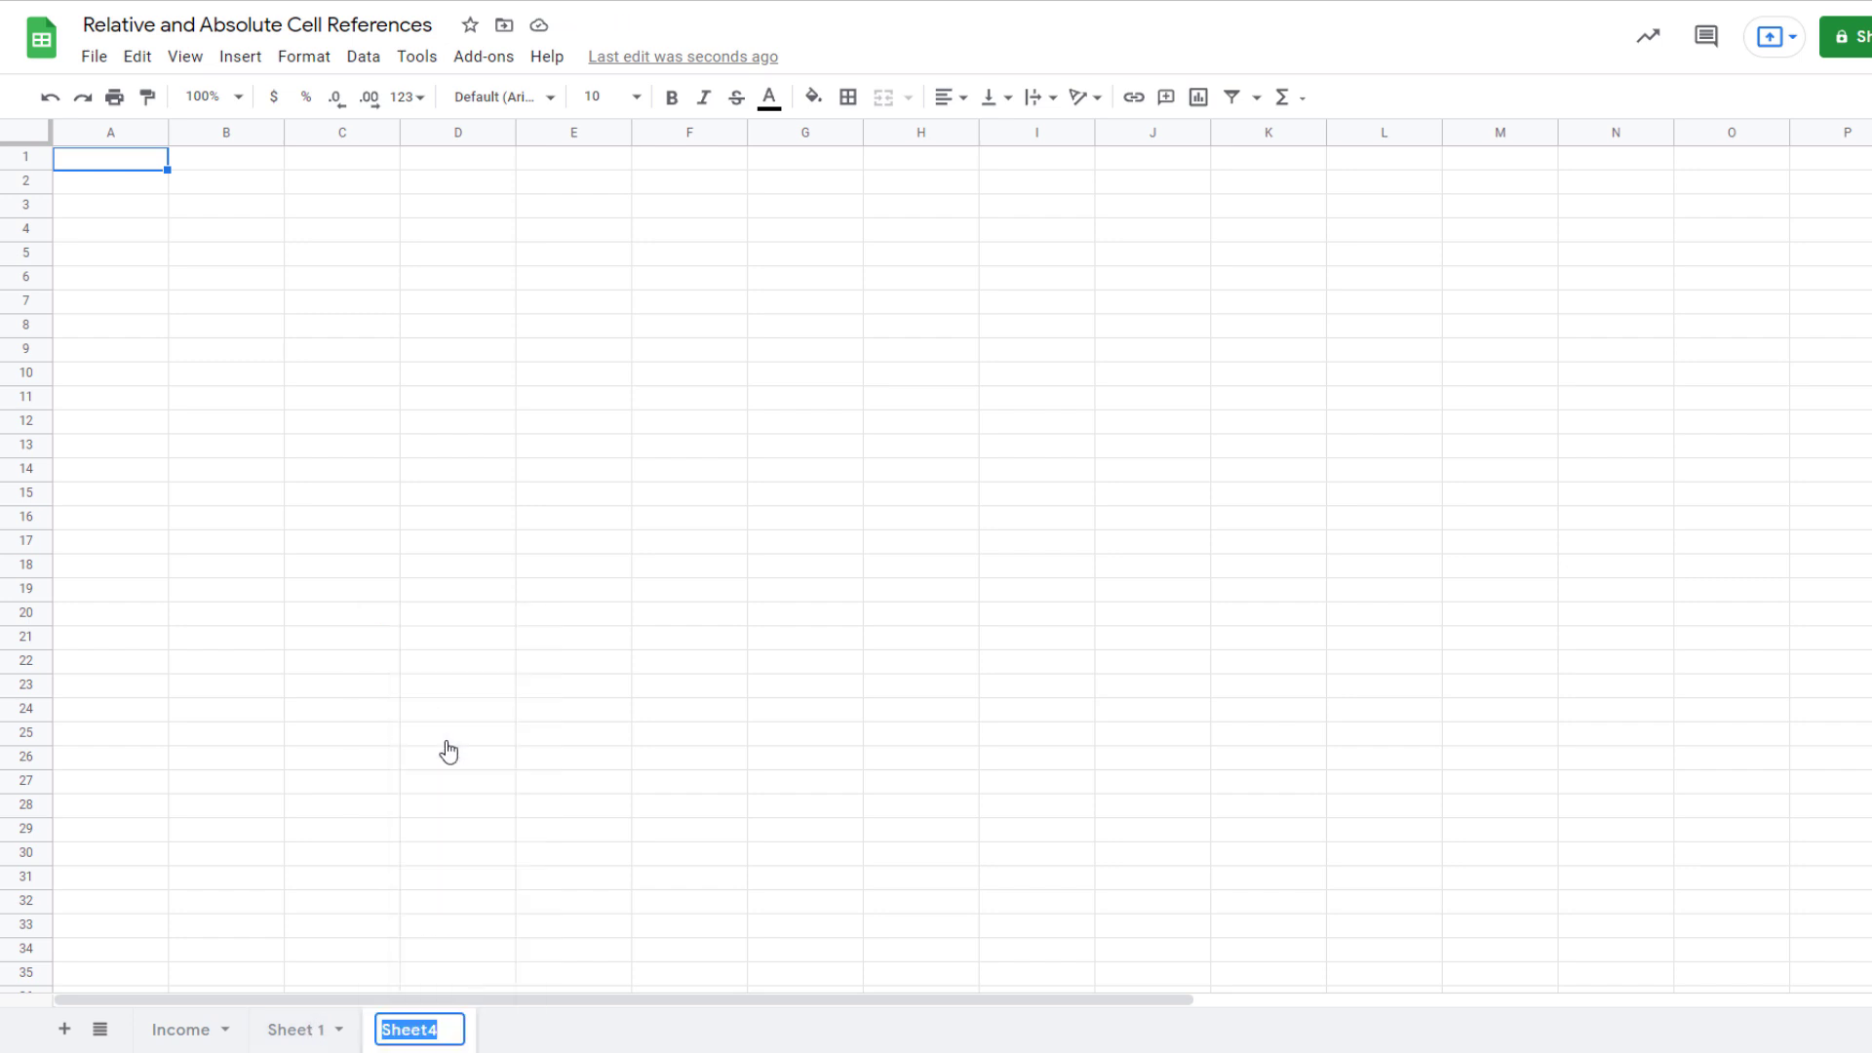
text(University Costs)
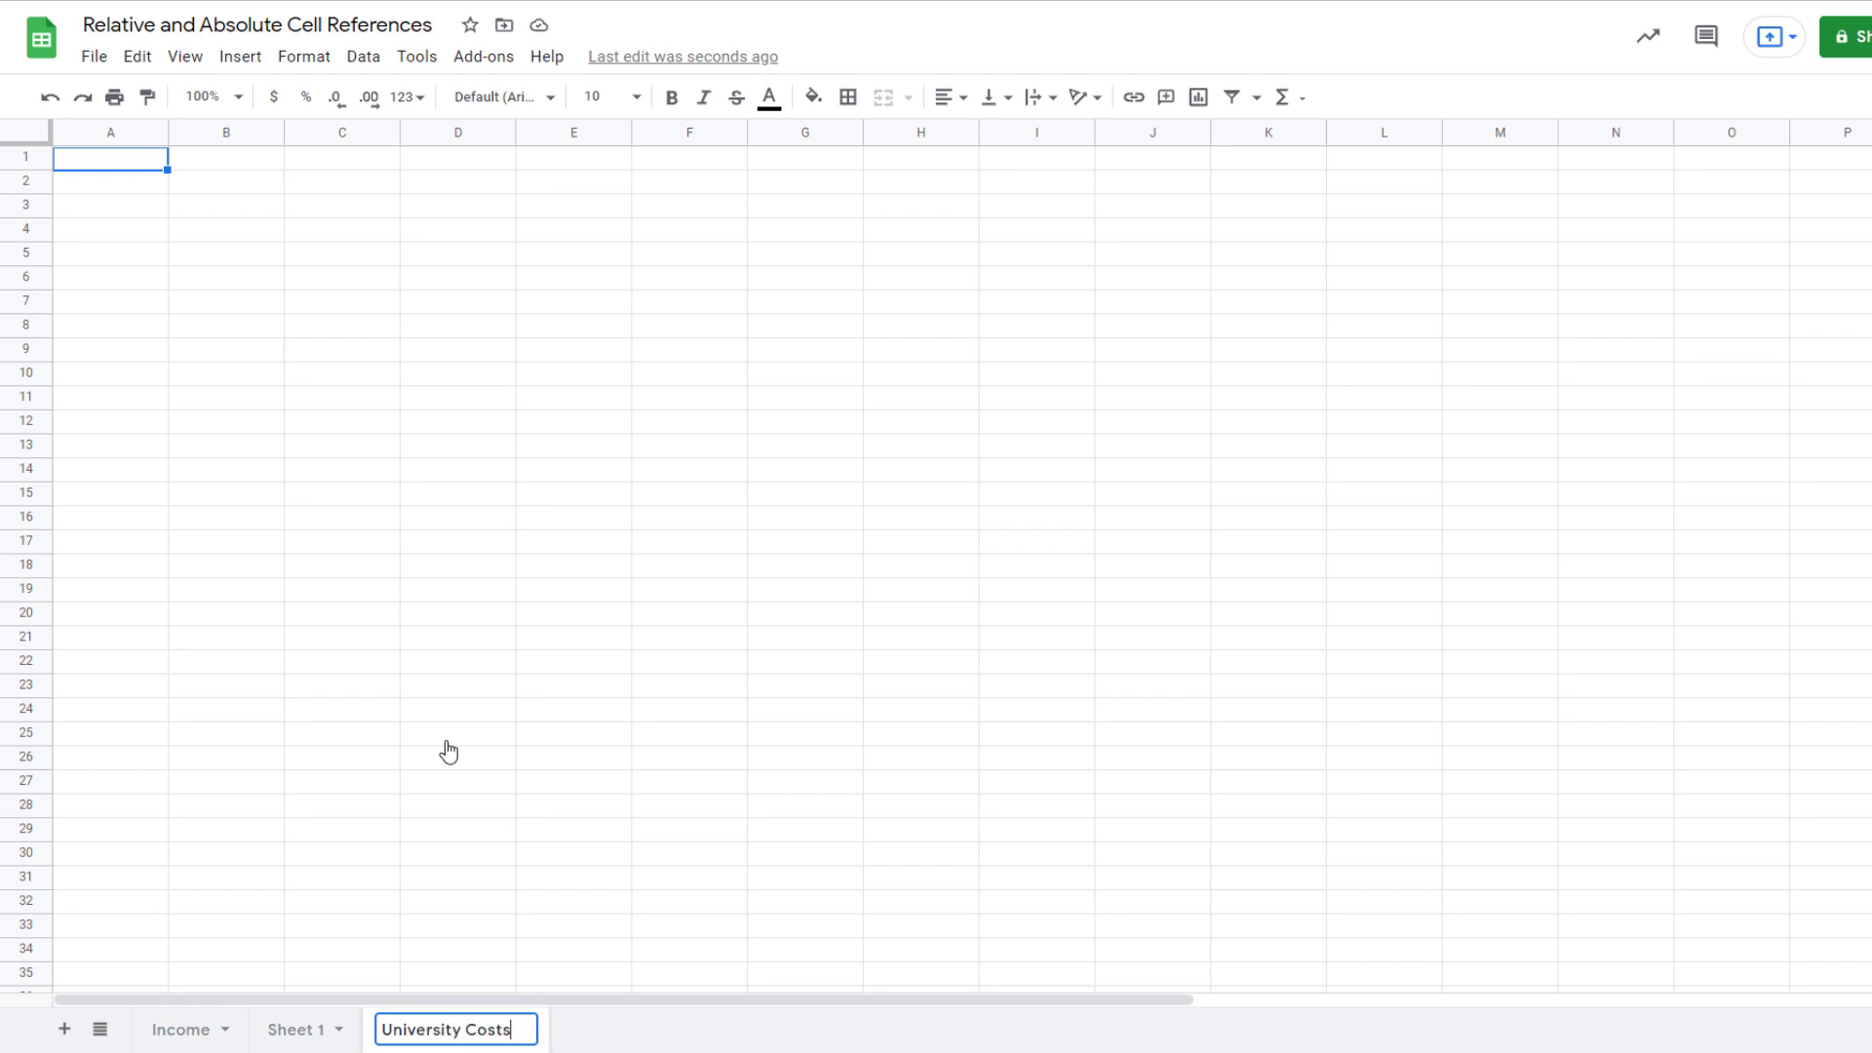
key(Return)
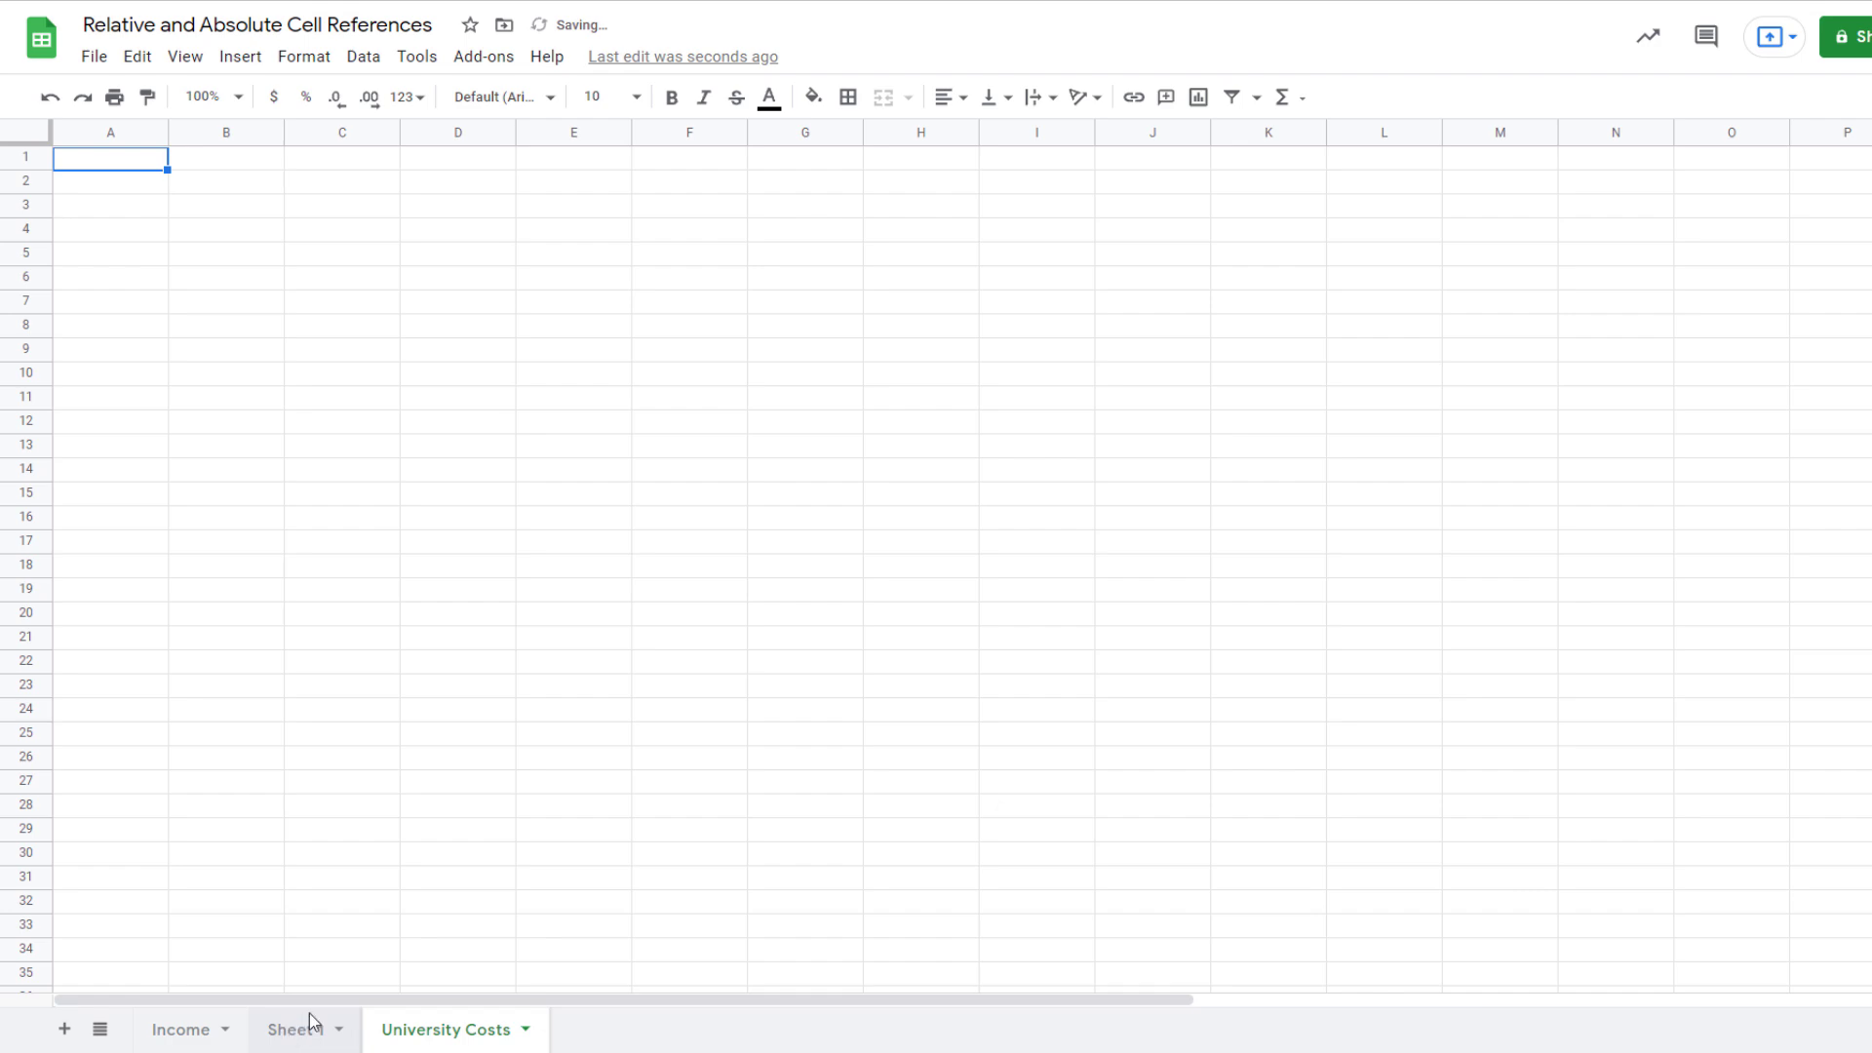
Rename Sheet 1 as Budget and move it ahead of the Income sheet
right_click(298, 1029)
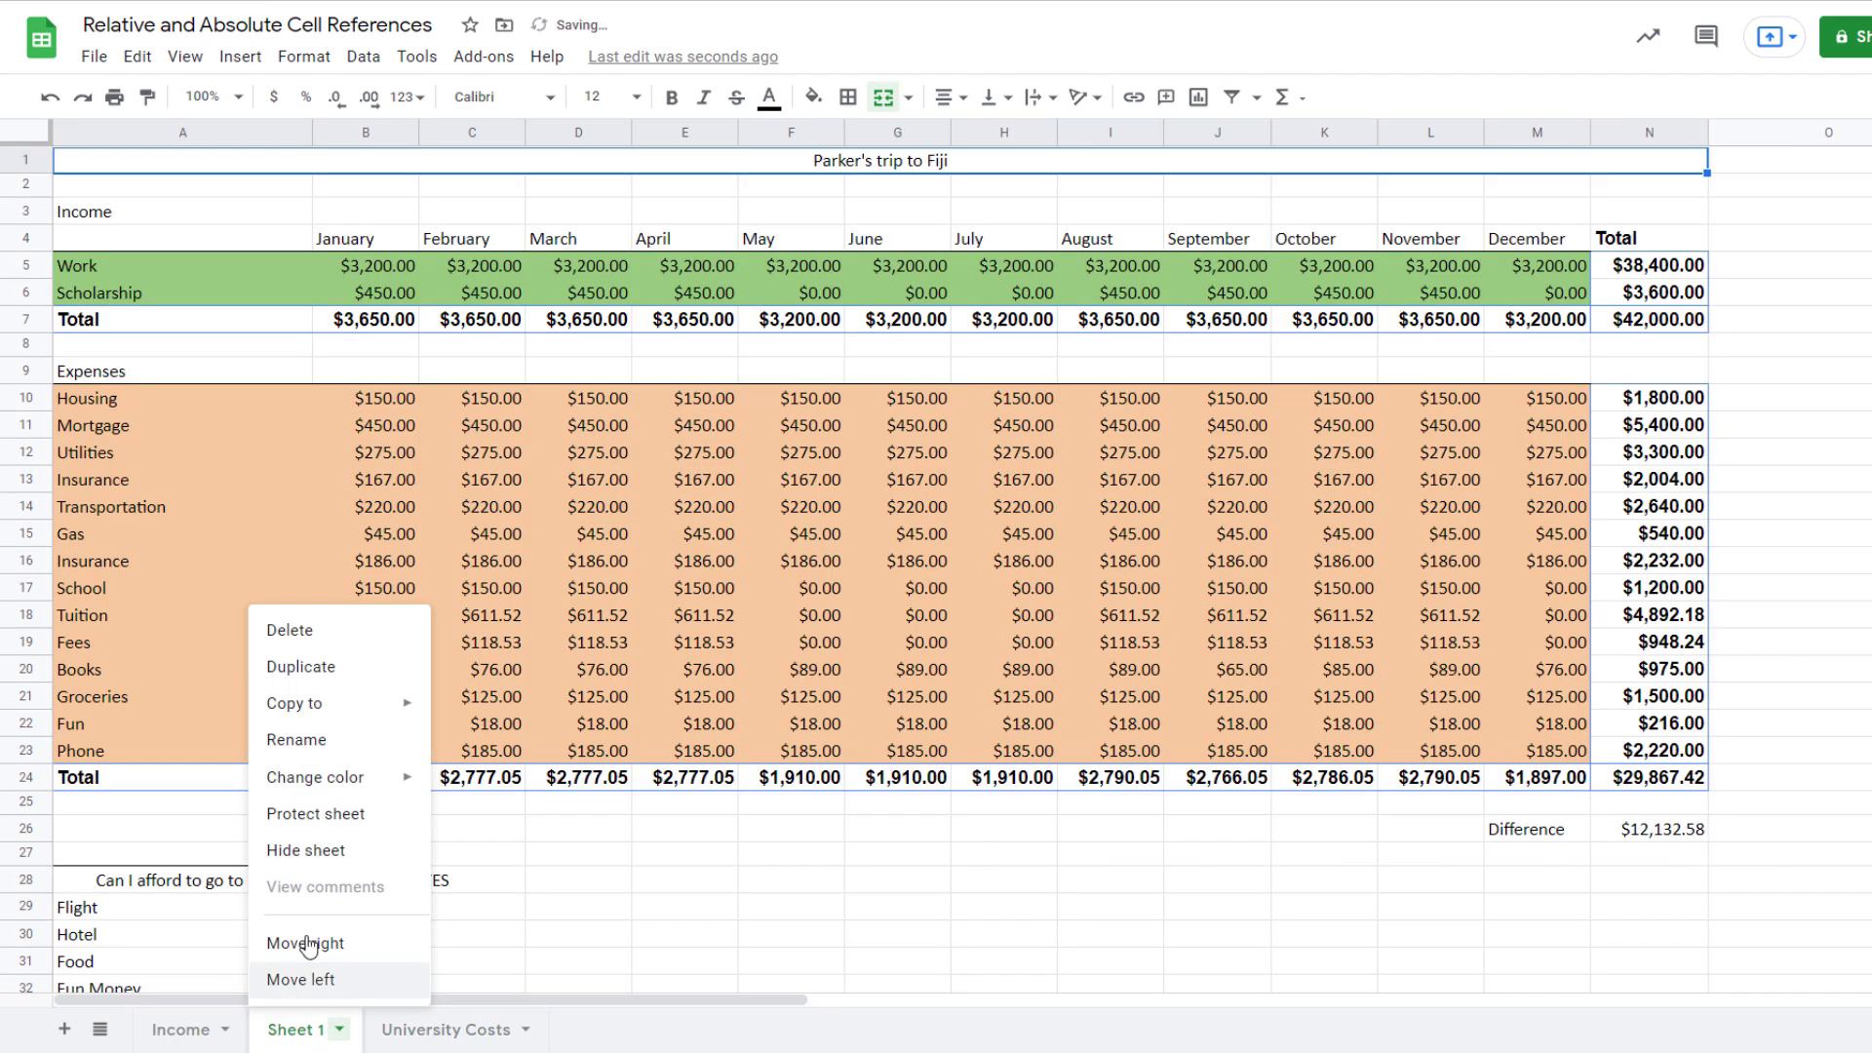
click(304, 739)
text(Budget)
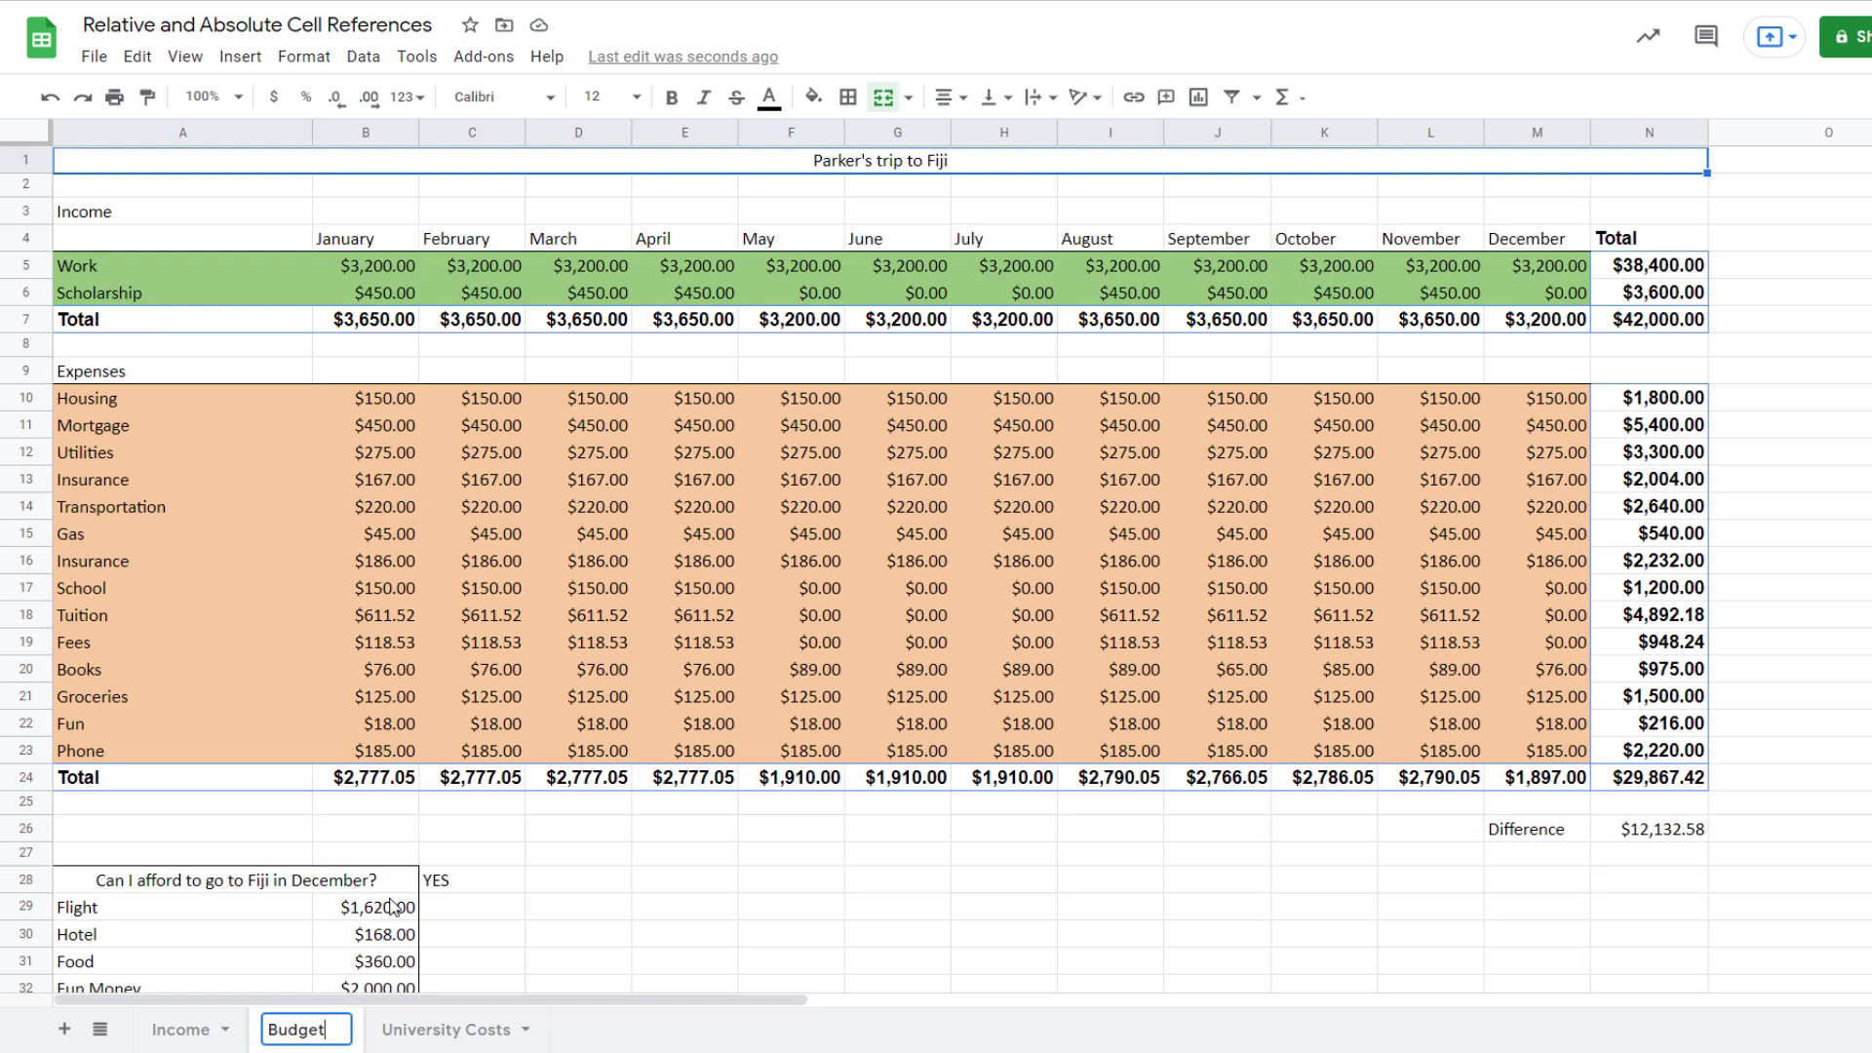
key(Return)
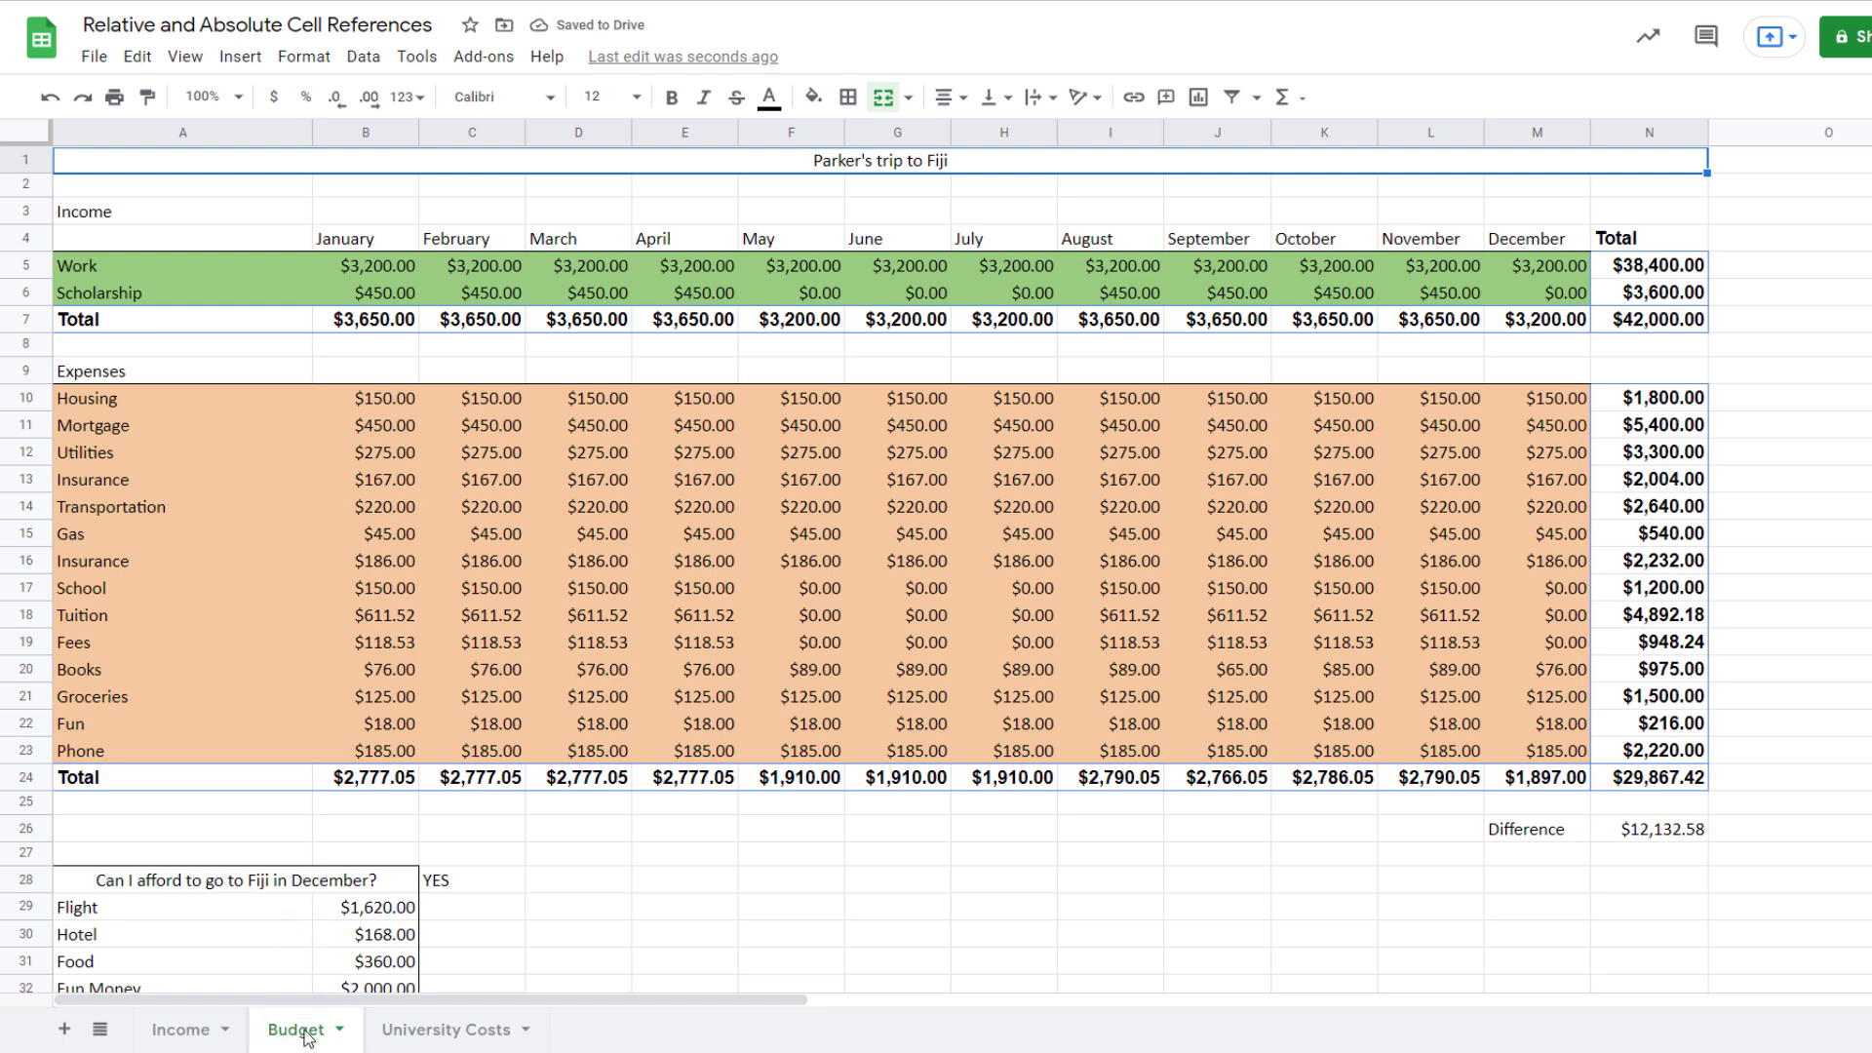
drag(265, 1040, 170, 1036)
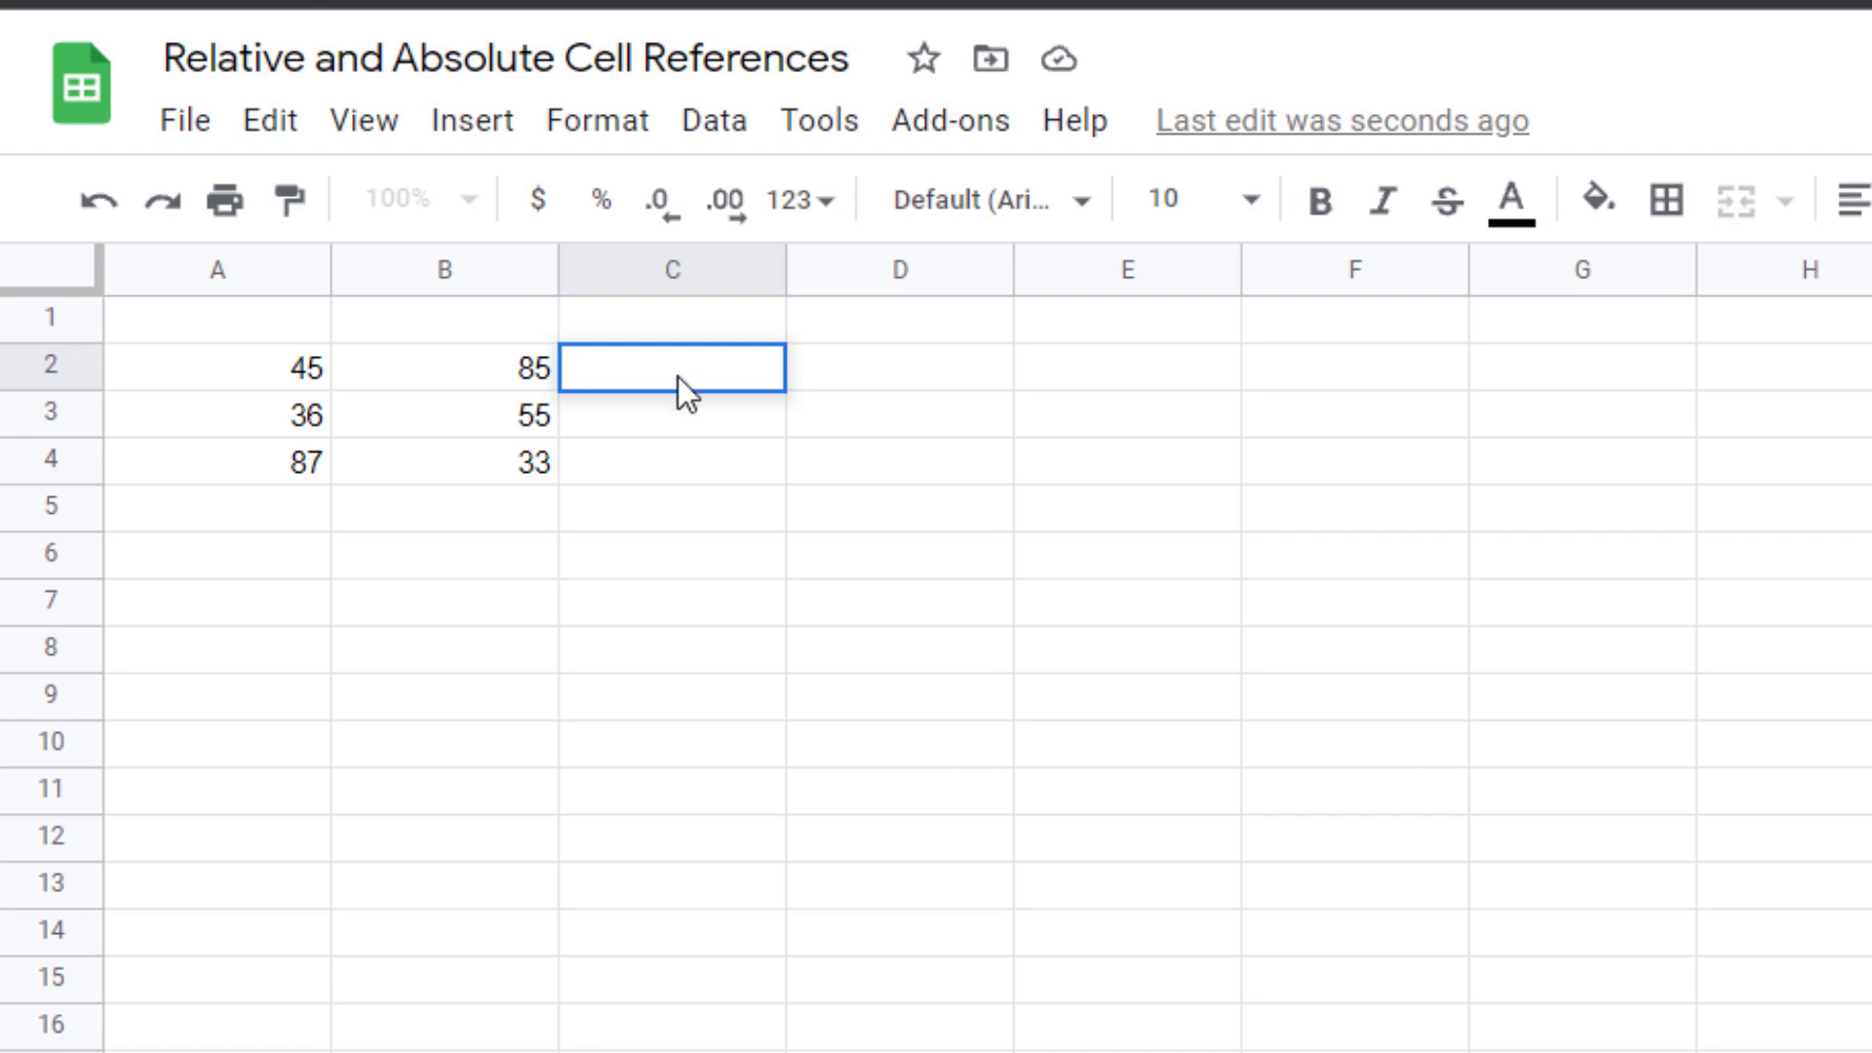
Enter the formula =A2+B2 in cell C2 of the practice sheet
double_click(681, 372)
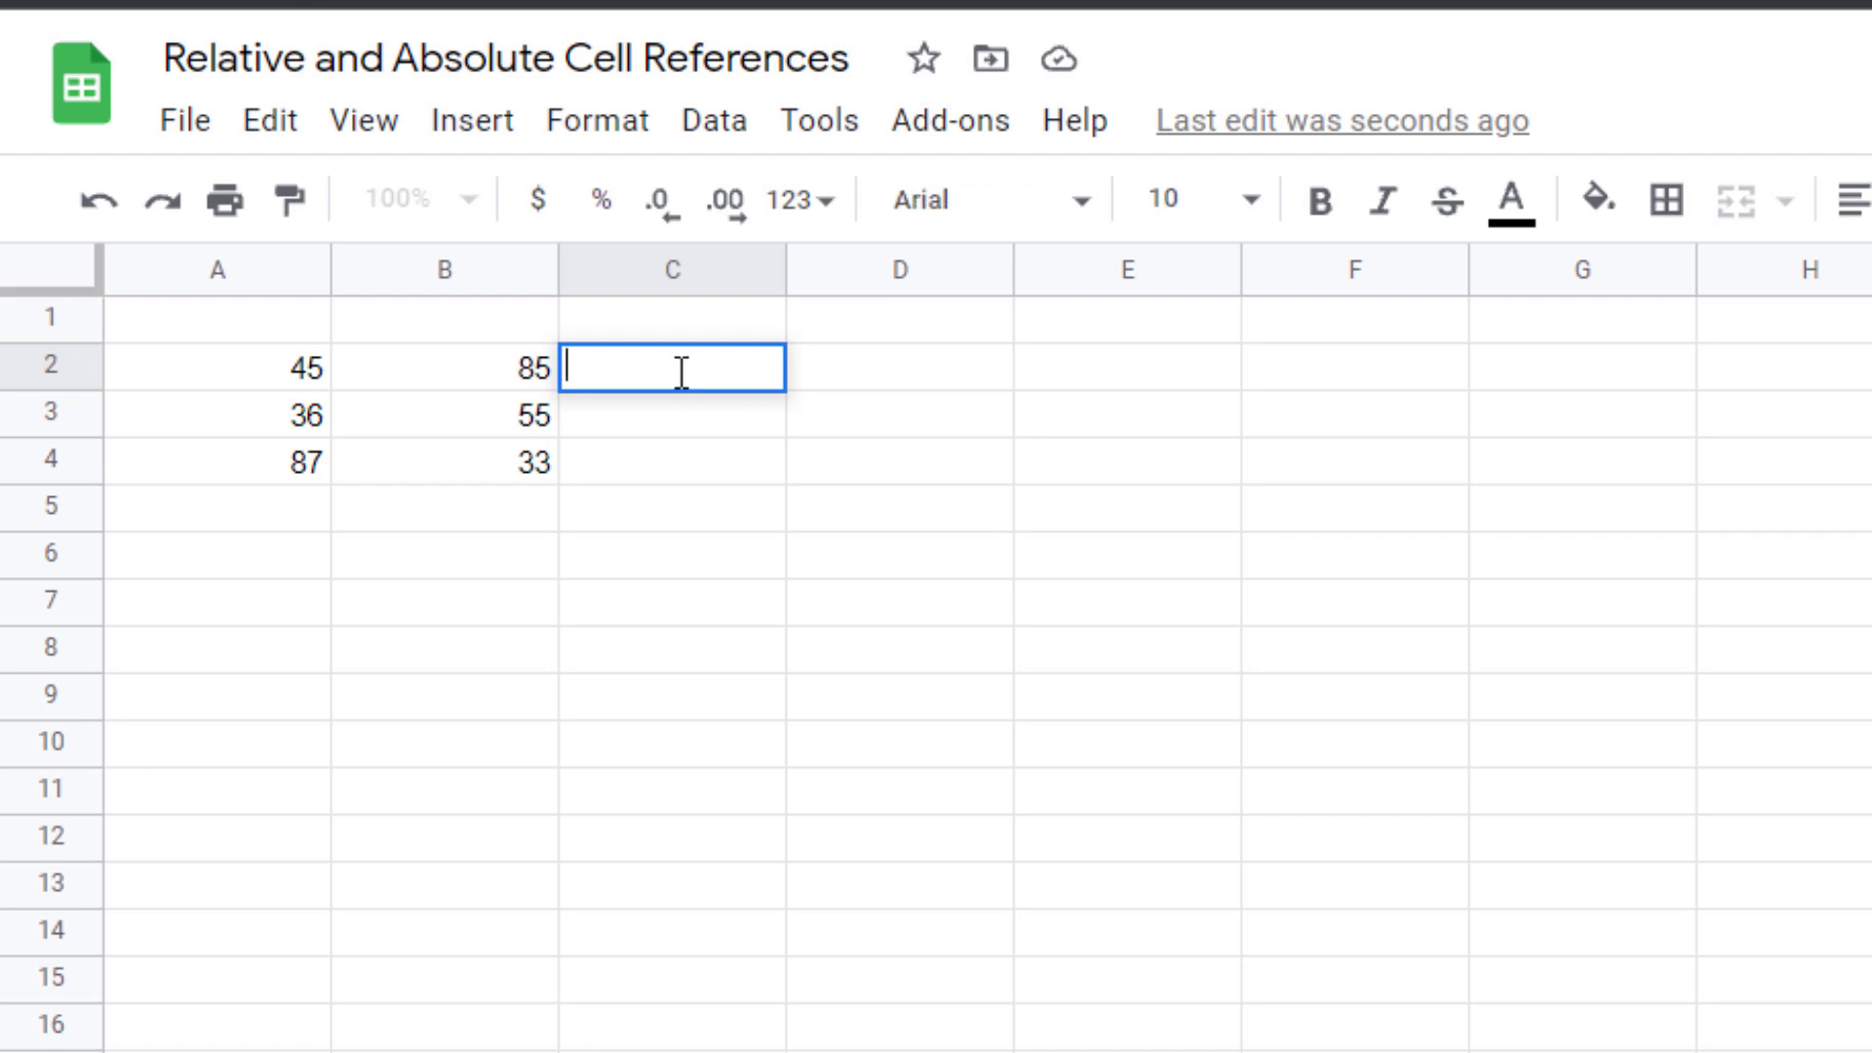
text(=A2)
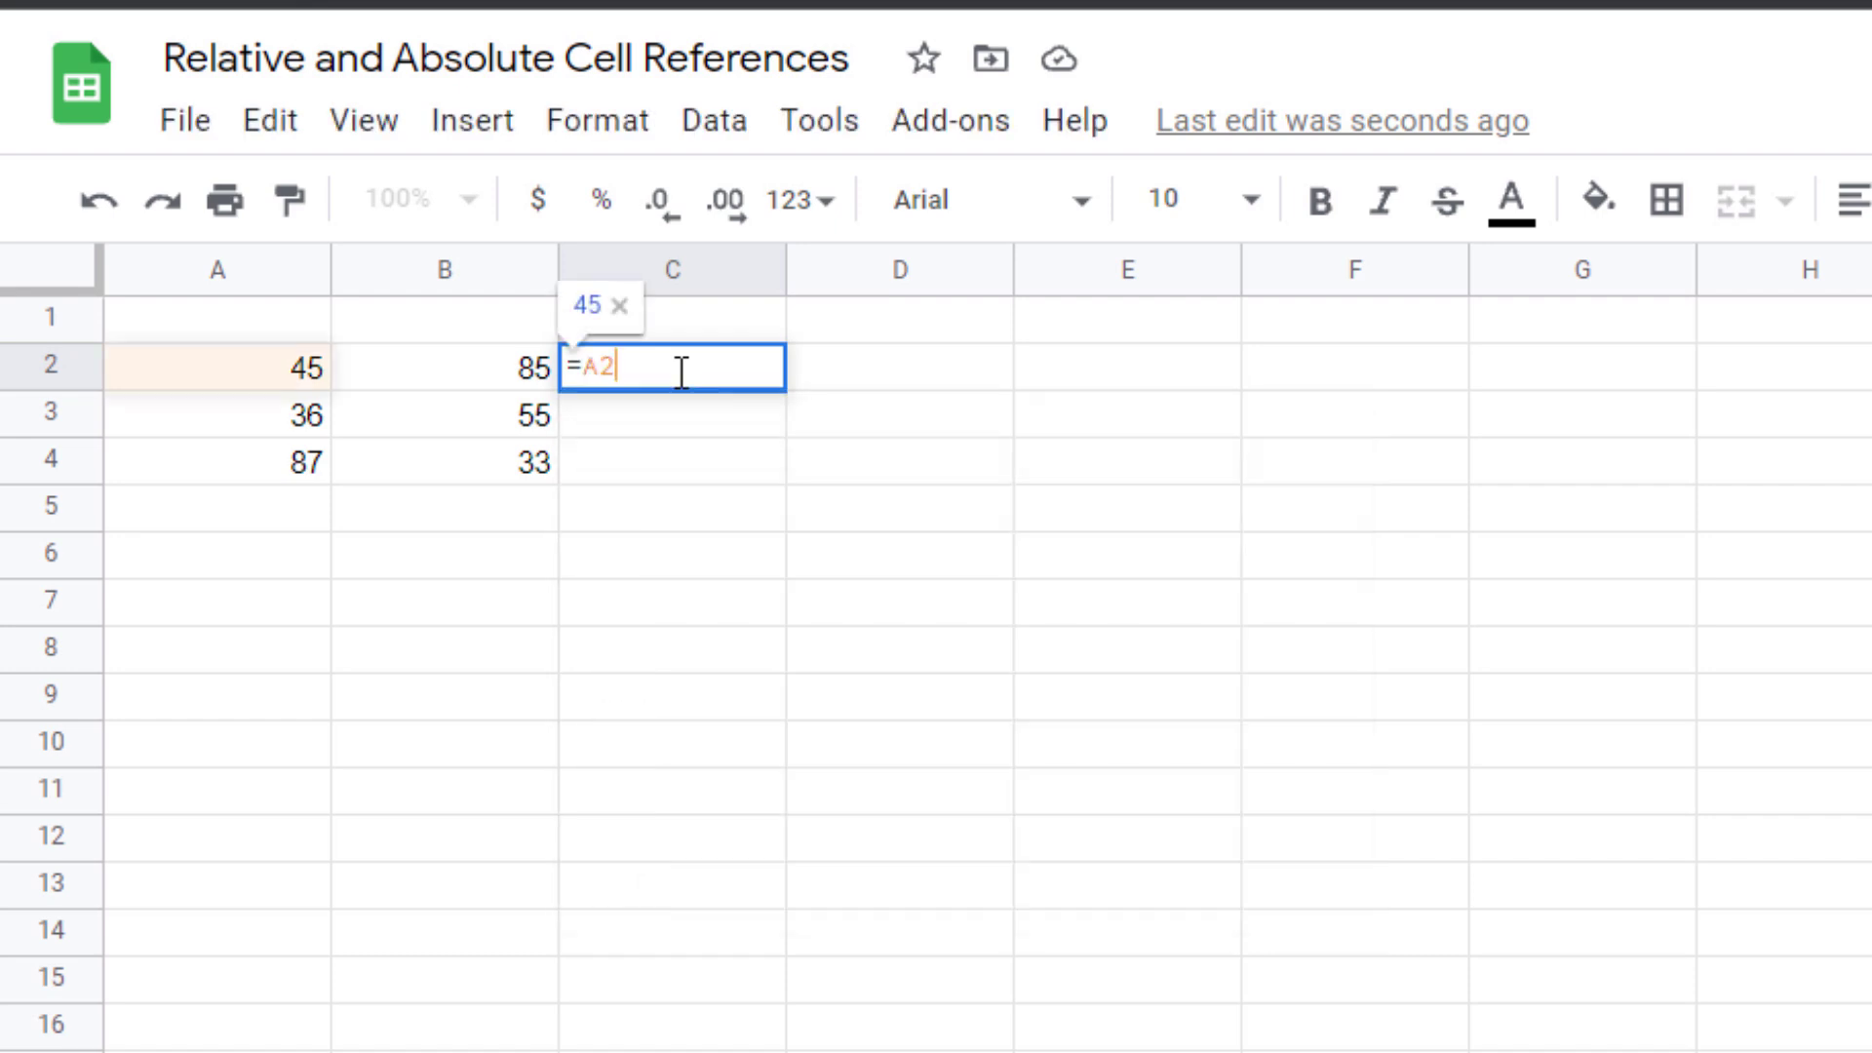
text(+B2)
key(Return)
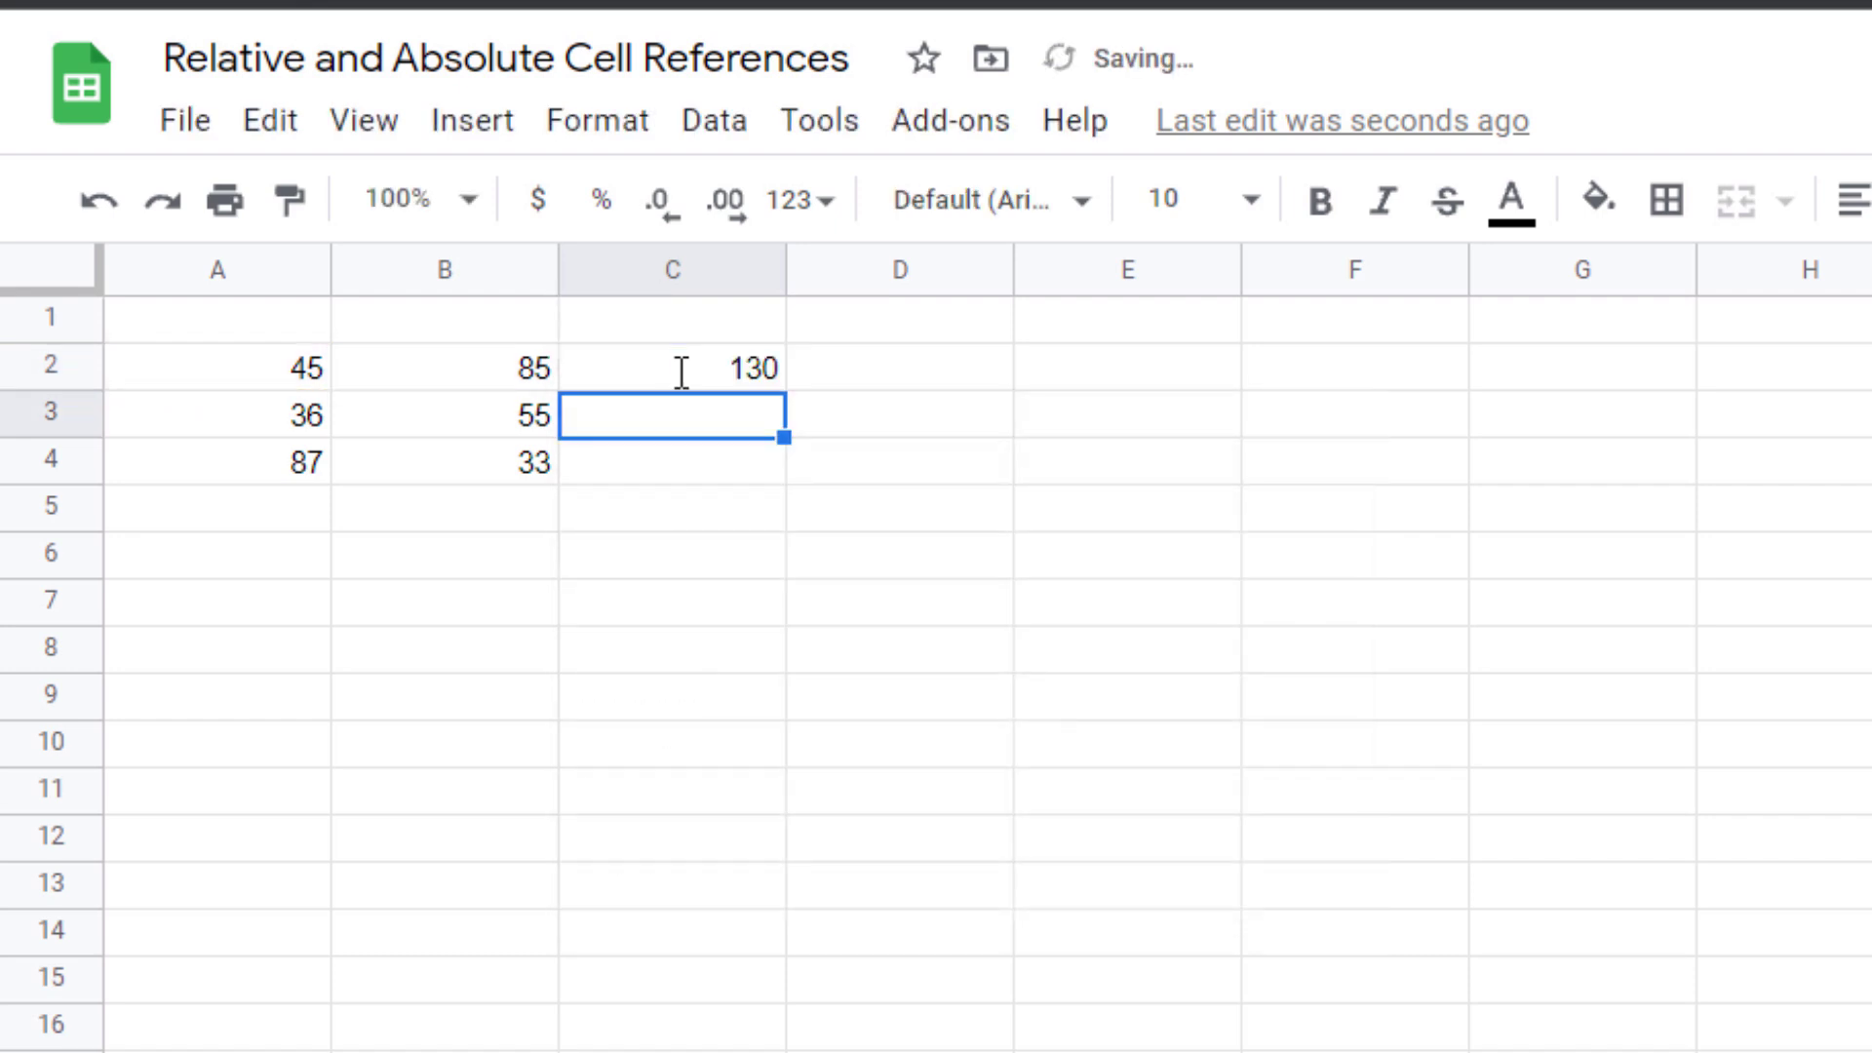
Fill the C2 sum formula down through C4 and switch the sheet to showing formulas
click(681, 373)
drag(784, 390, 739, 462)
click(696, 462)
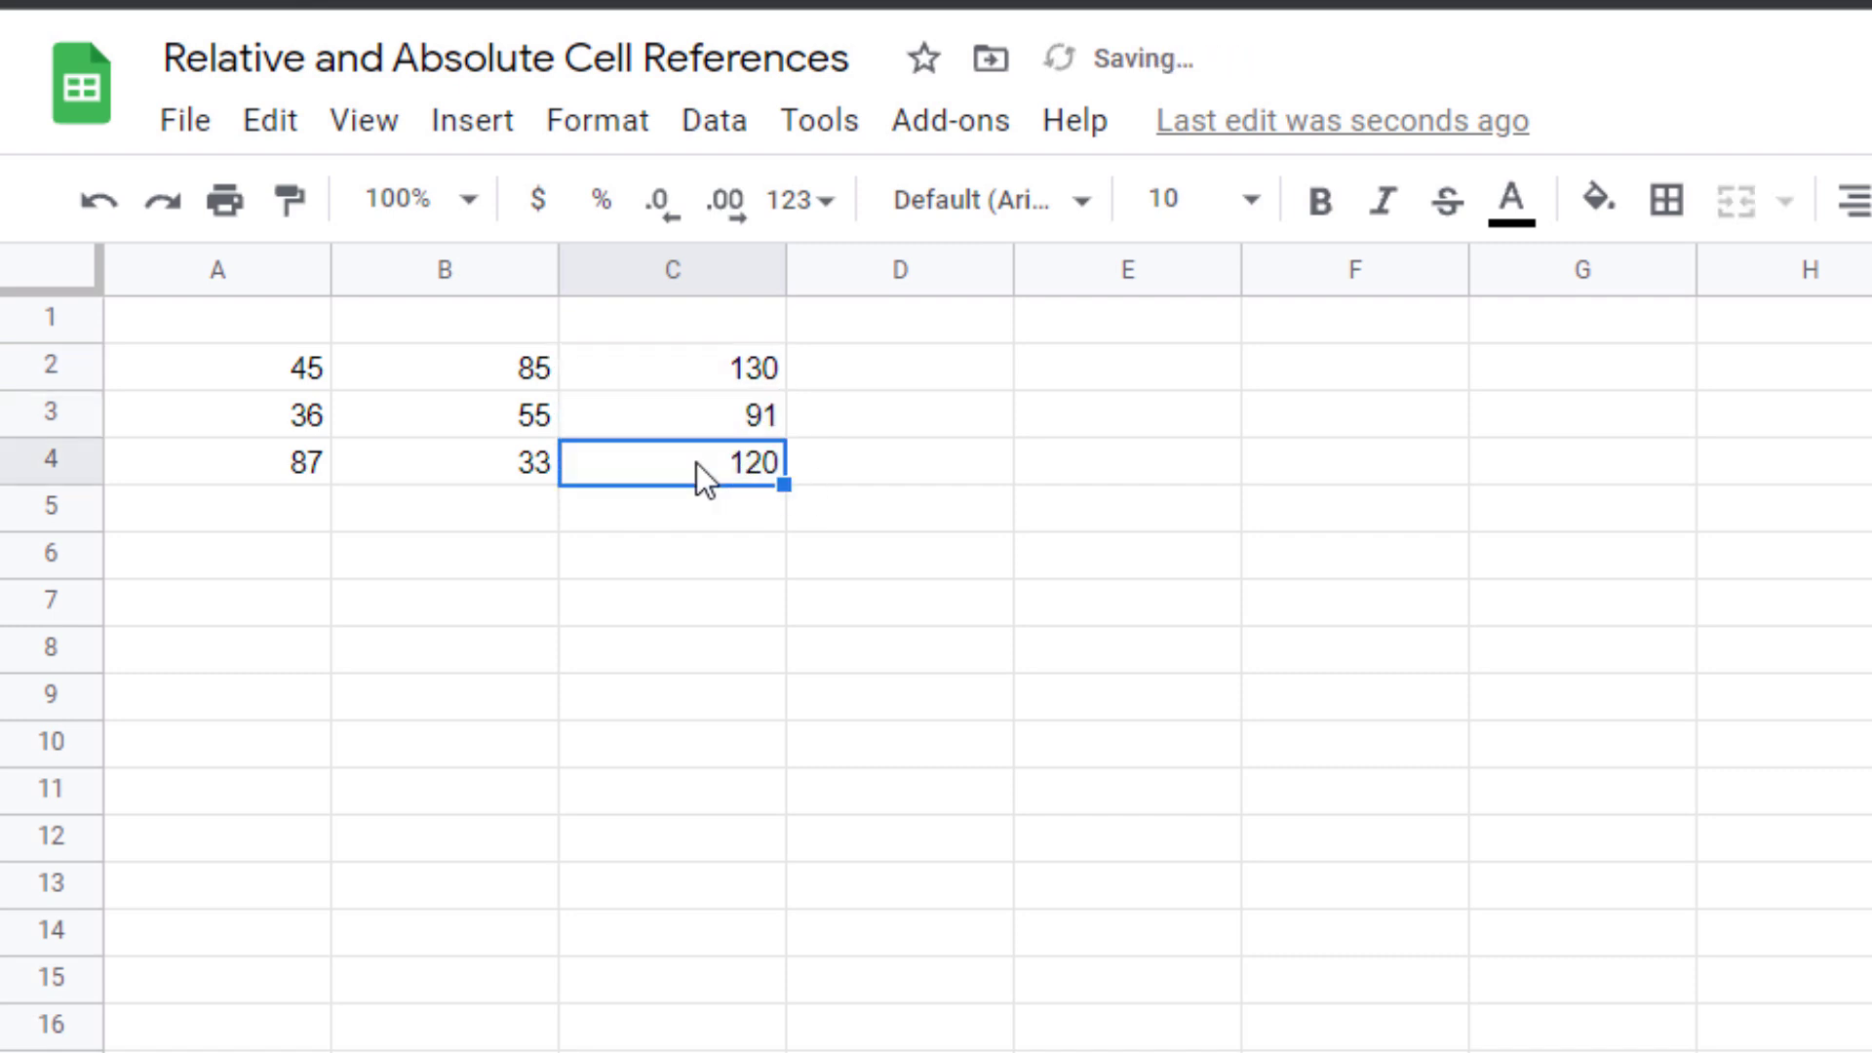
key(ctrl+grave)
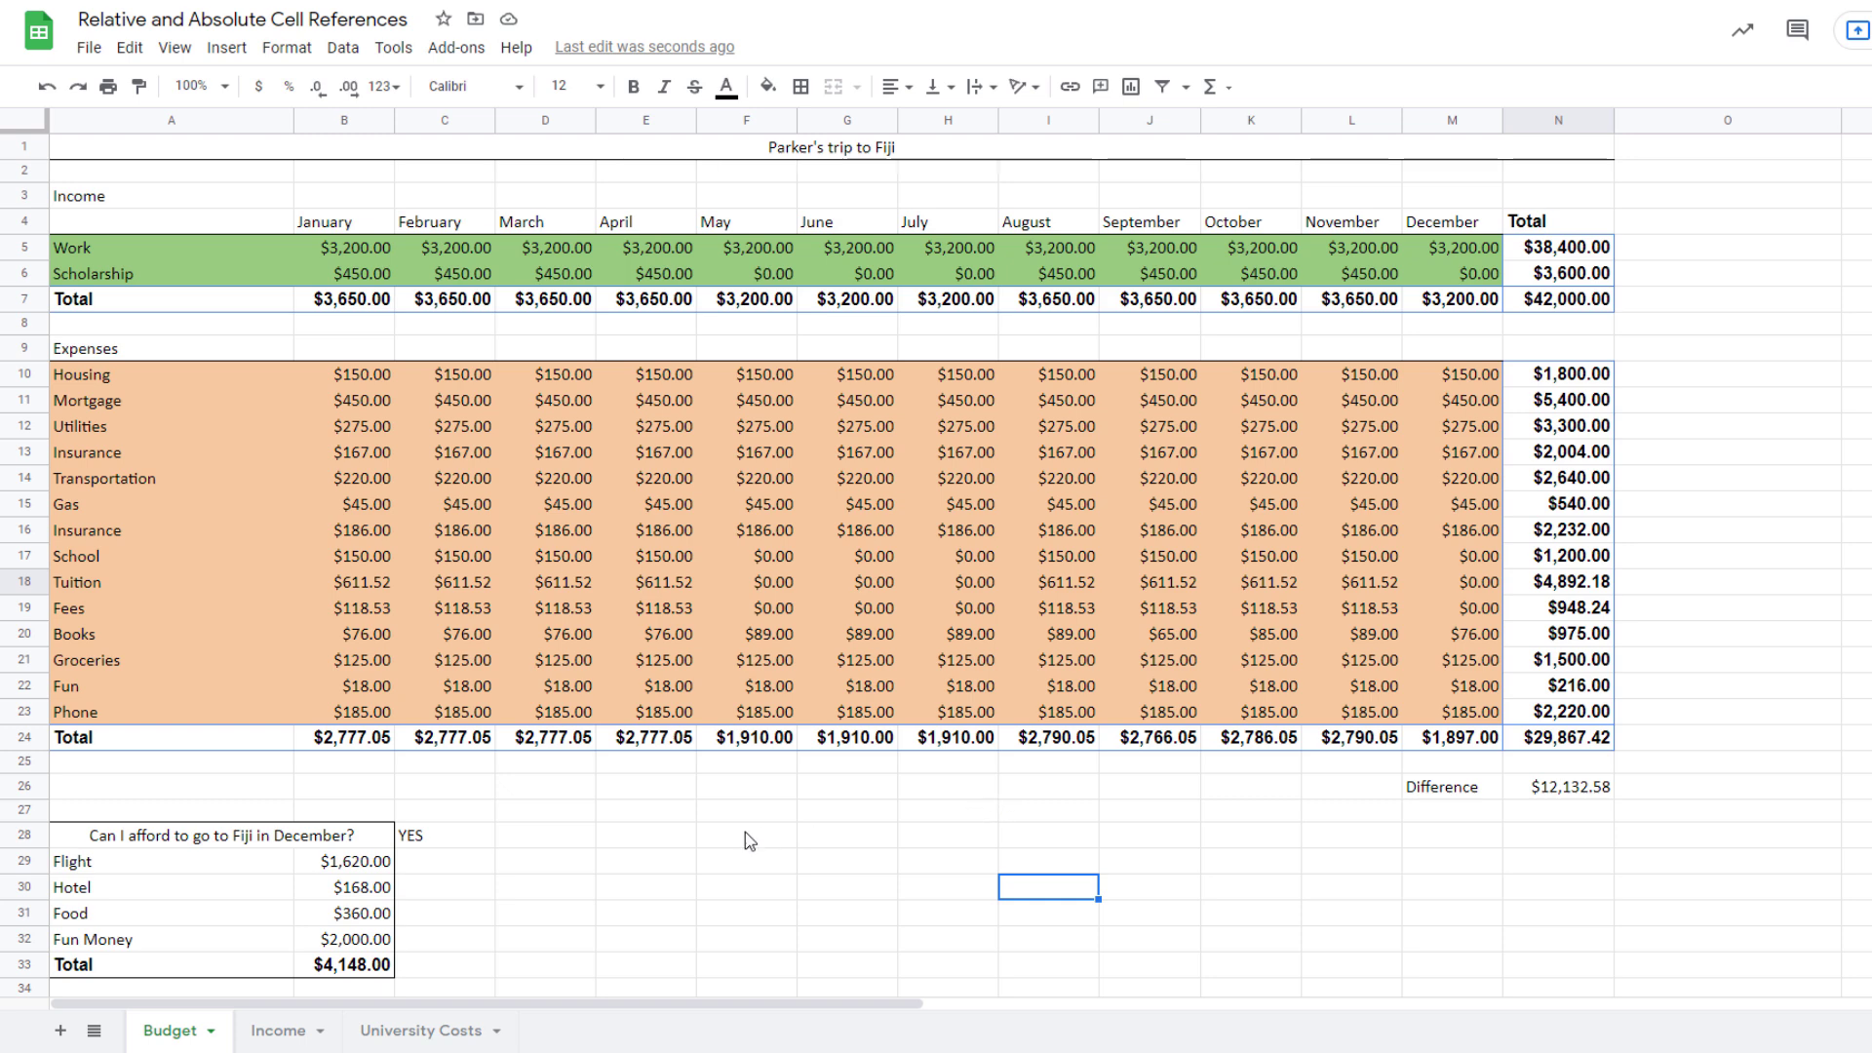
On the University Costs sheet, link the 2017-2018 Tuition cell B4 to the Budget sheet's tuition total with =Budget!N18
click(432, 1039)
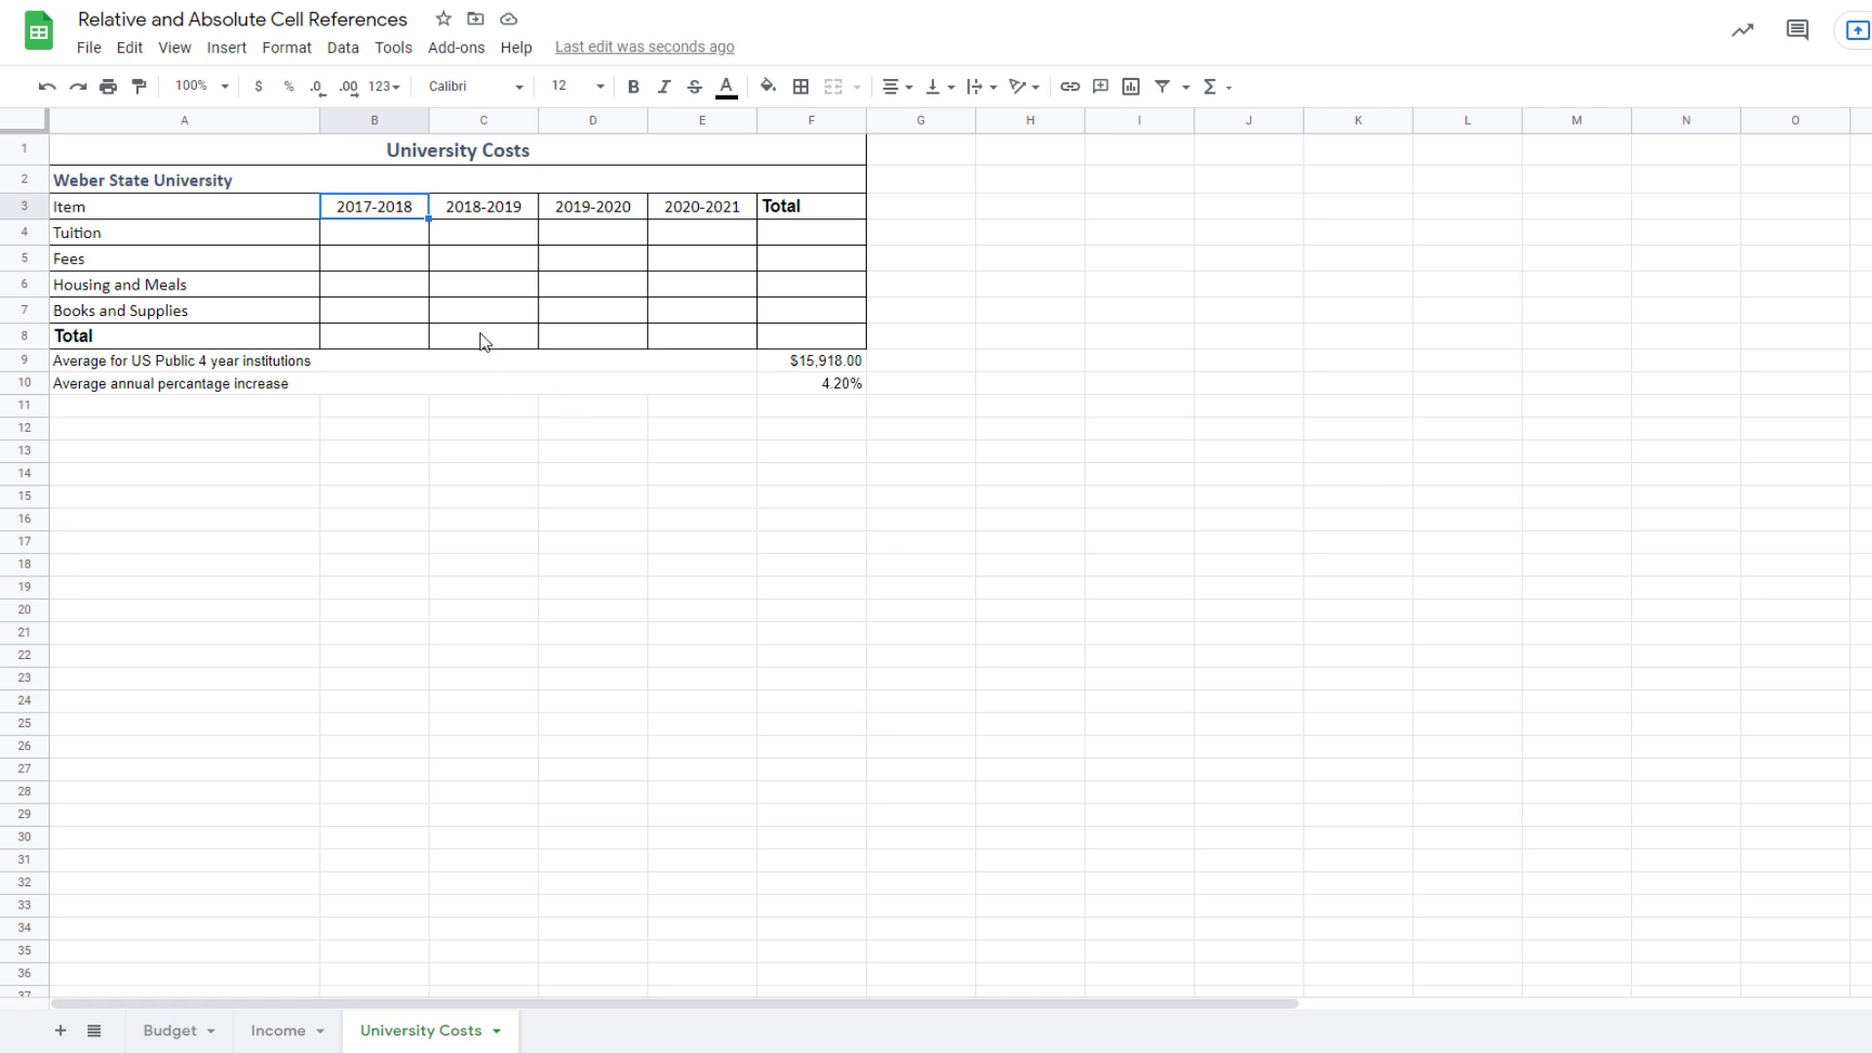
click(415, 245)
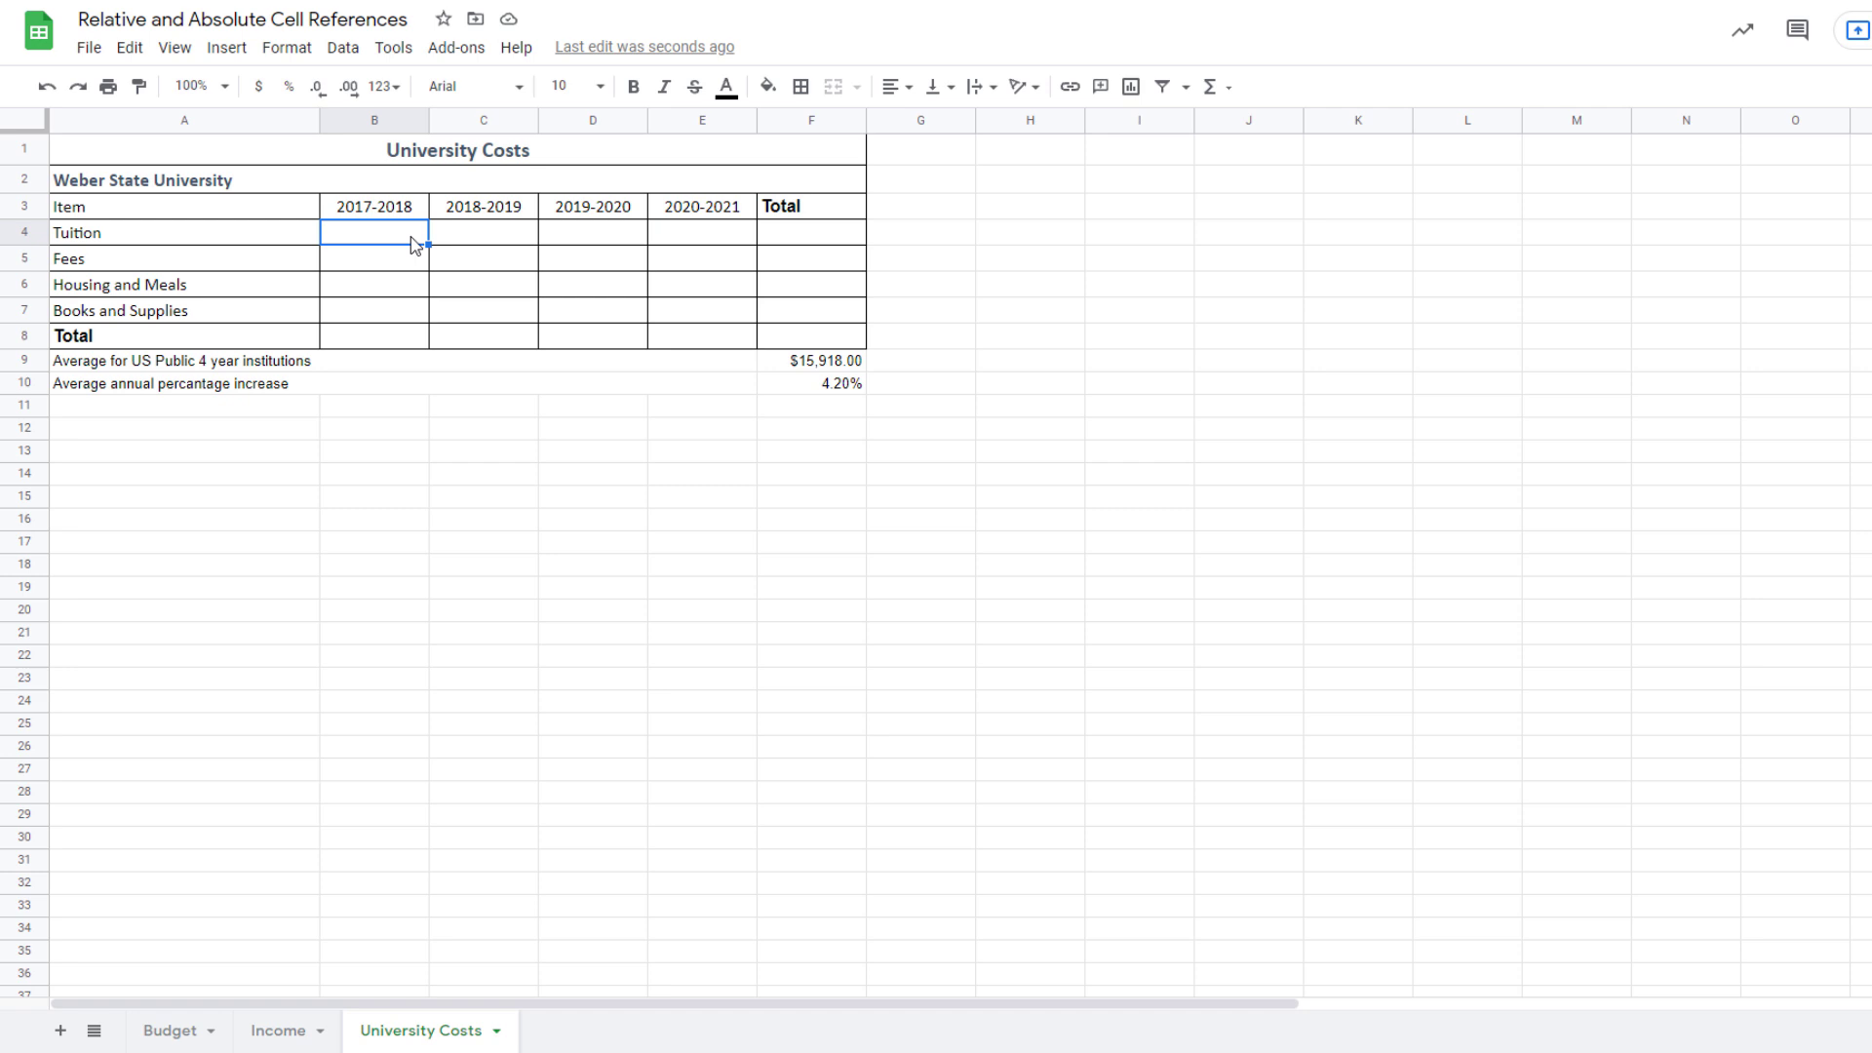
text(=)
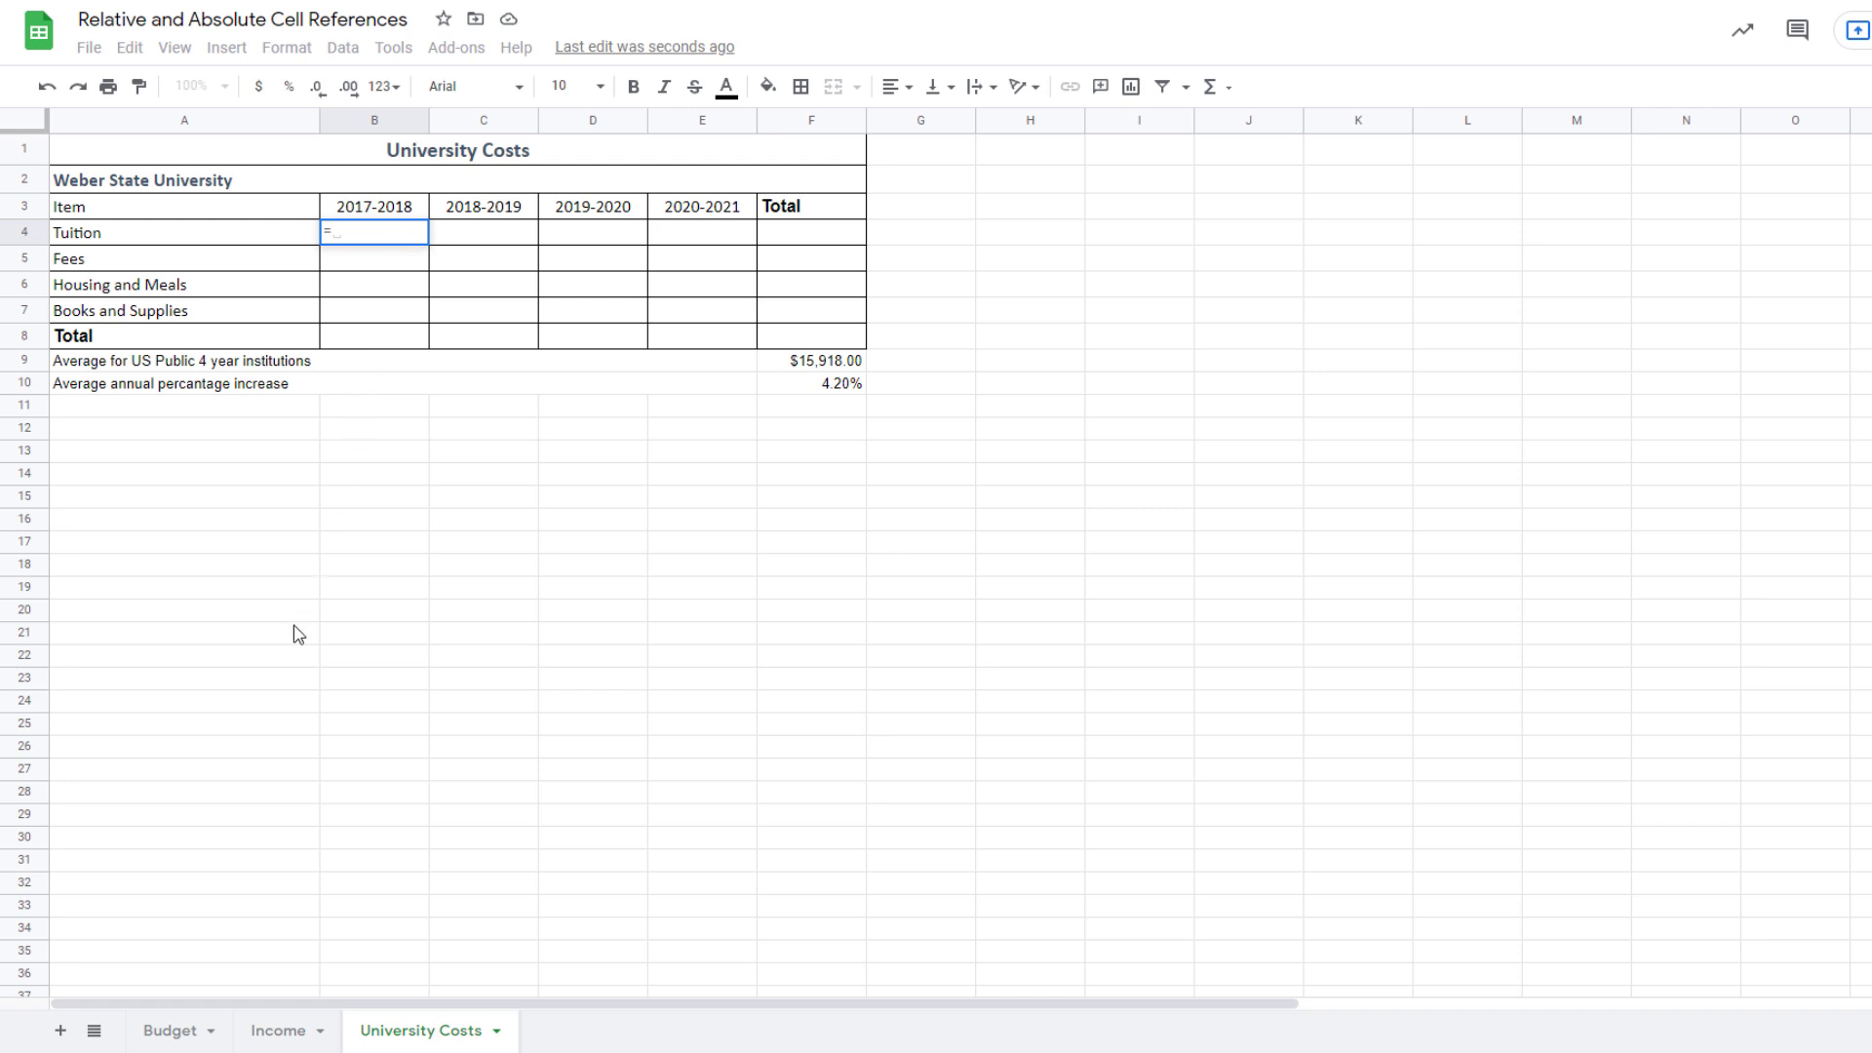
click(175, 1031)
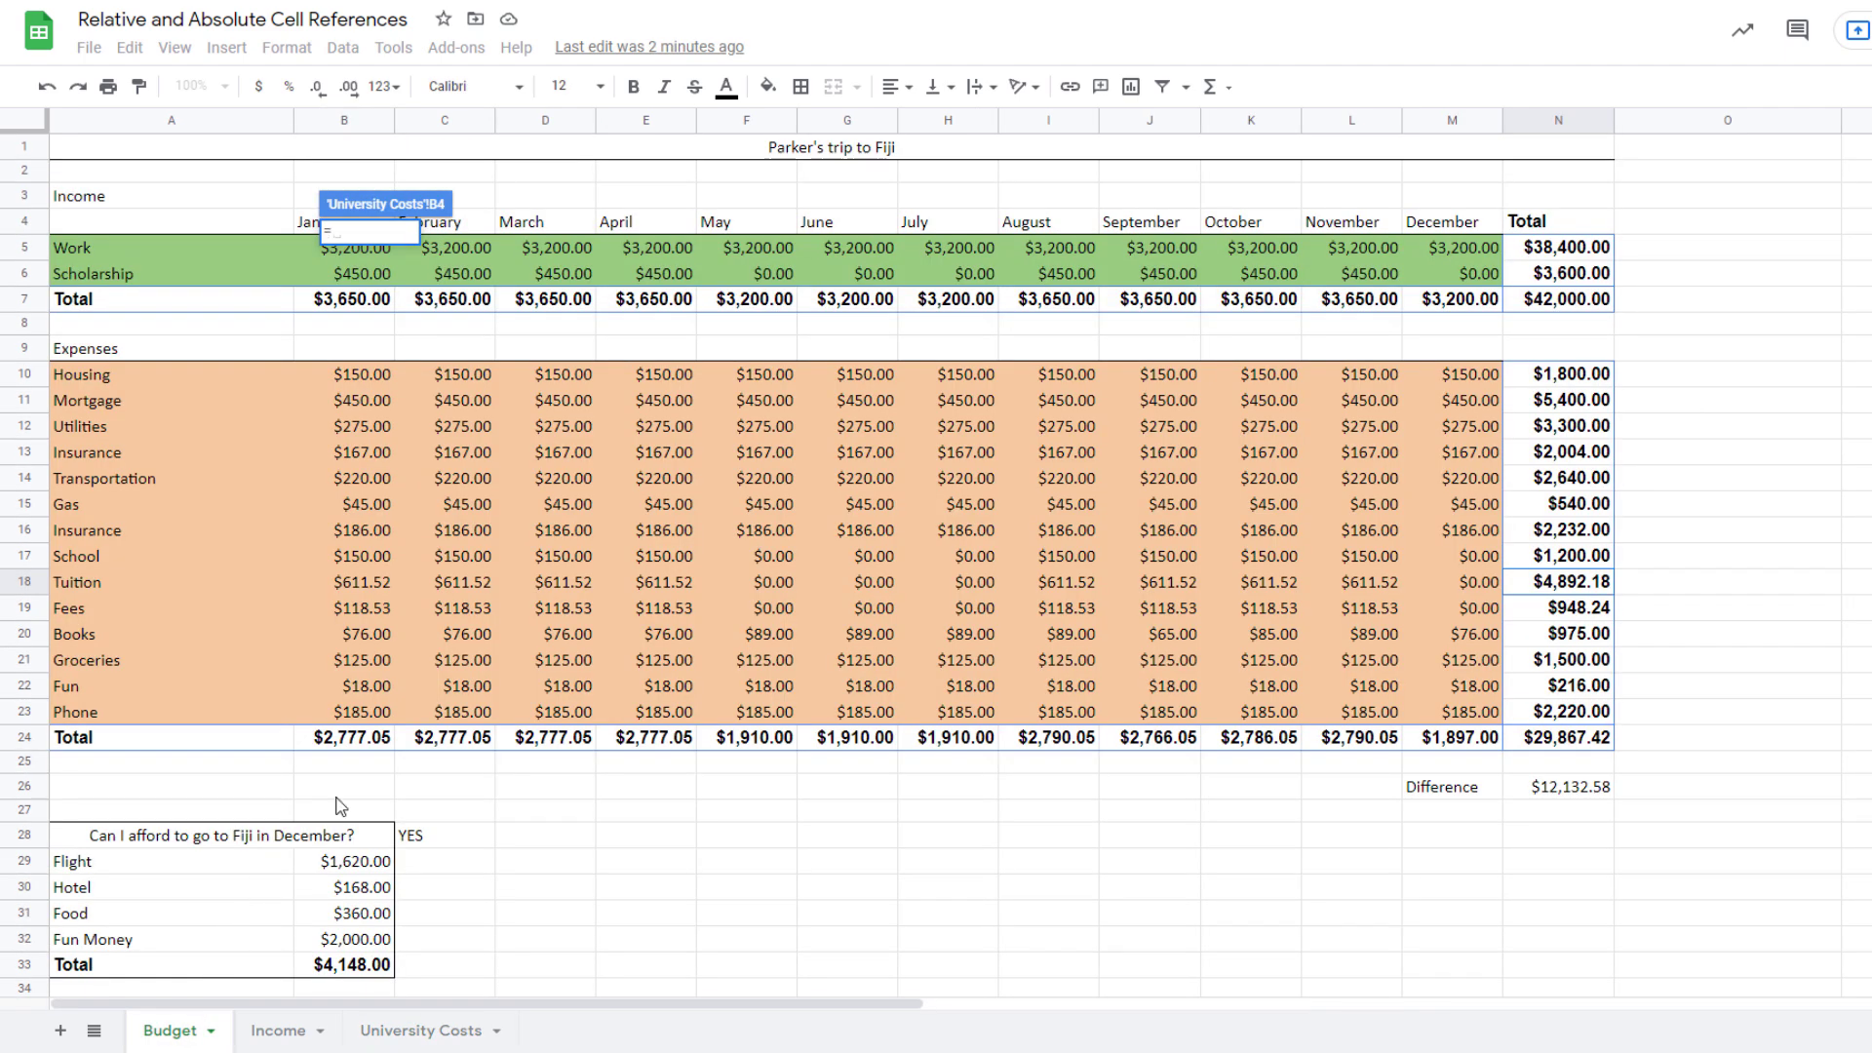
click(1541, 583)
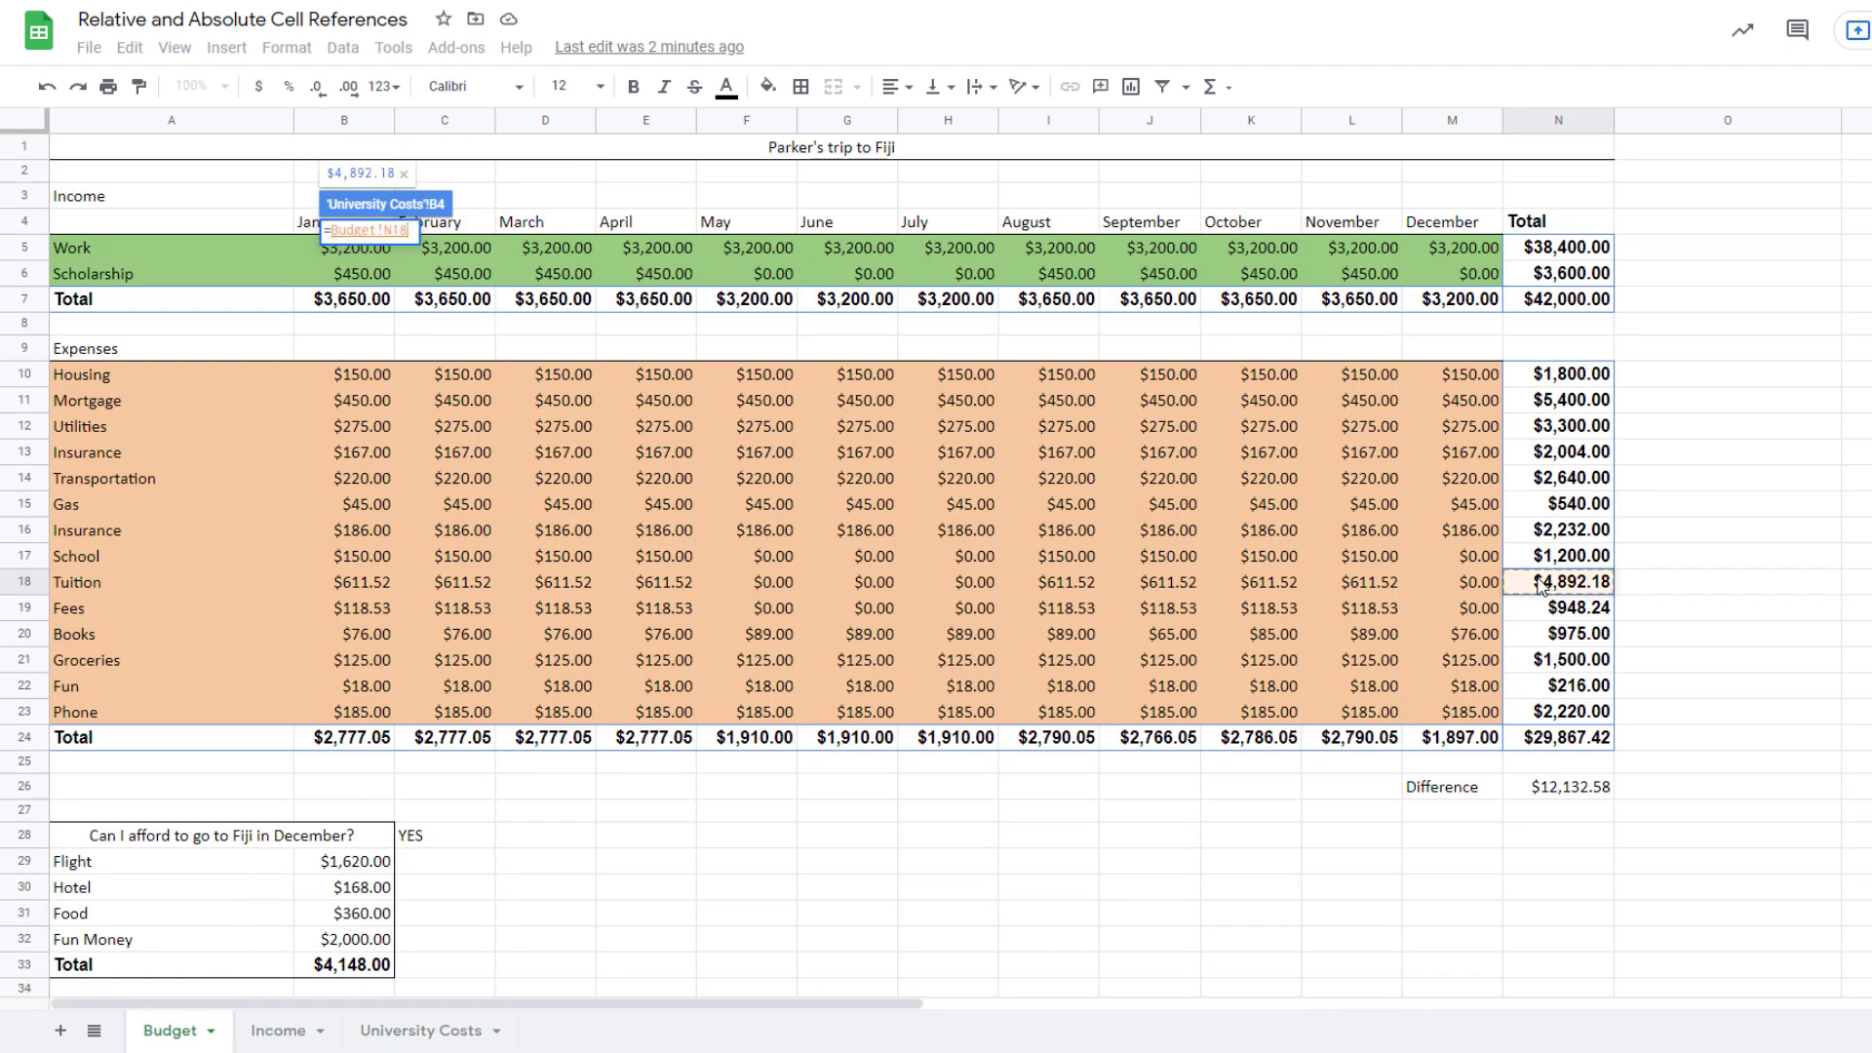
key(Return)
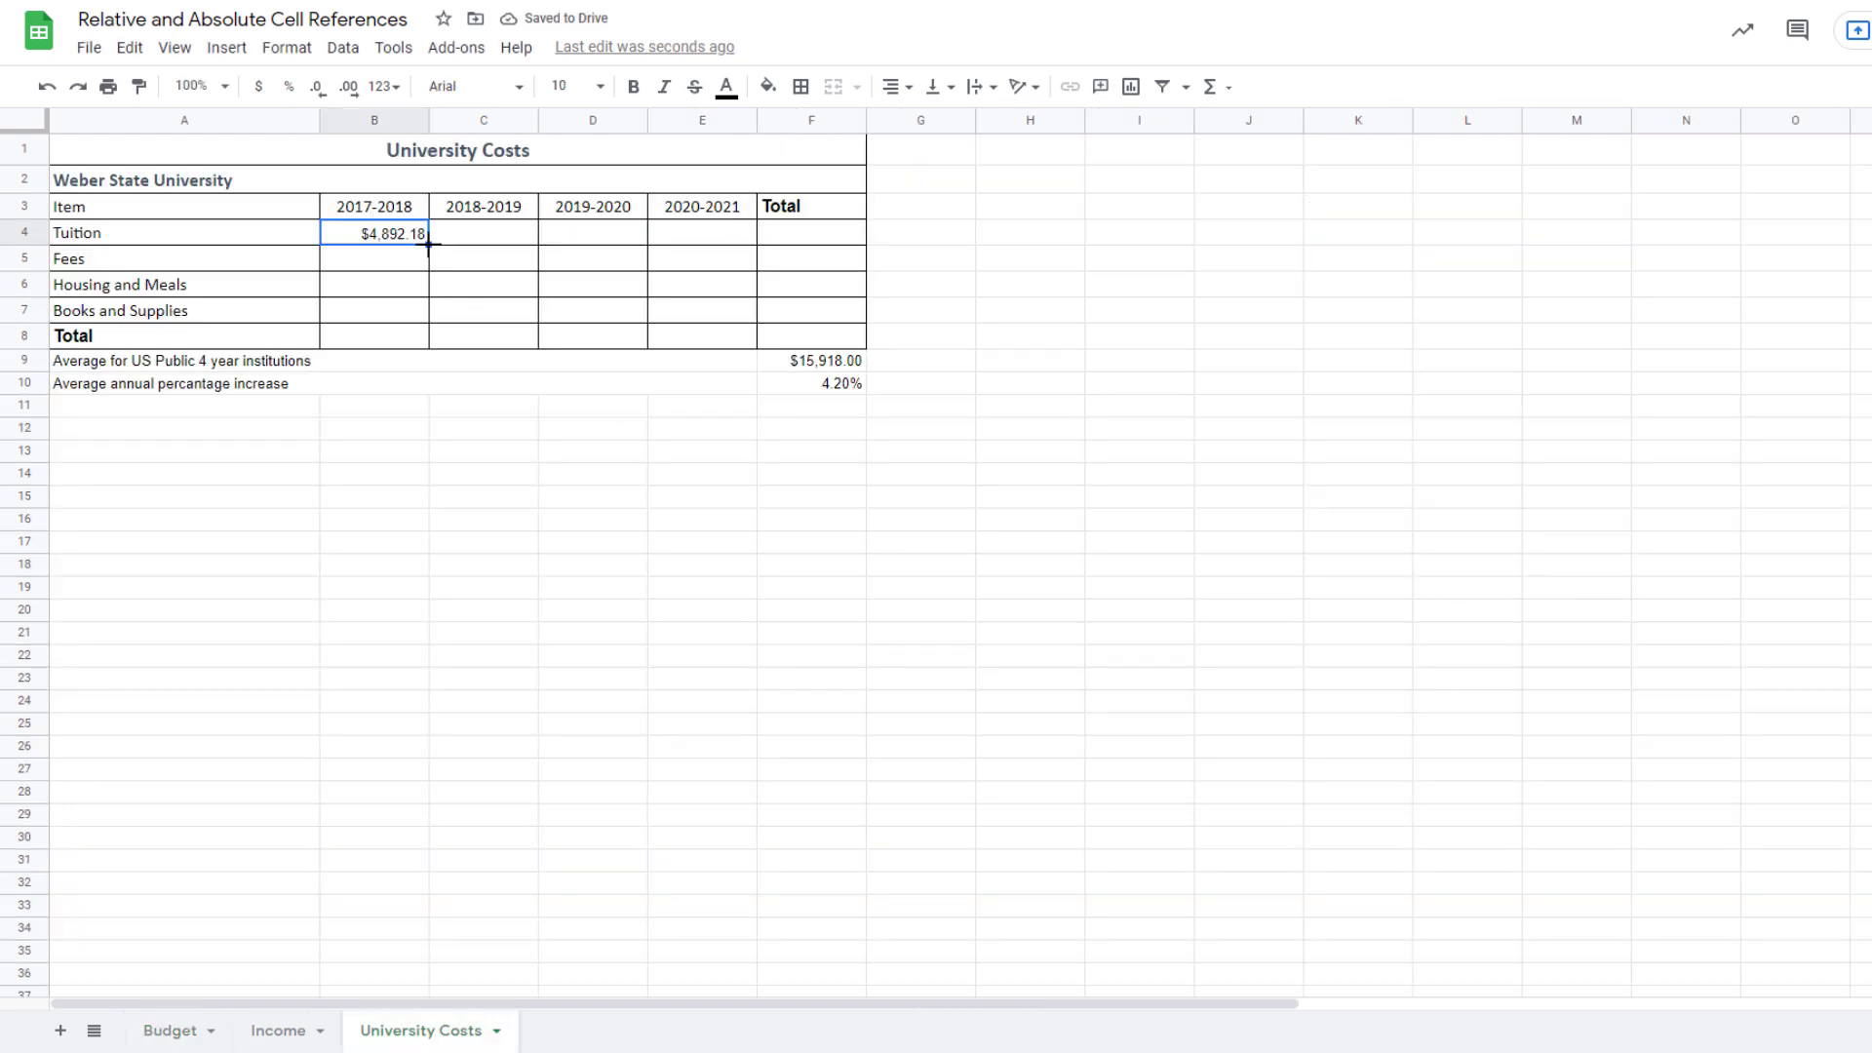
Fill the Tuition link down to the Fees cell B5, and check both references by briefly showing the formulas
drag(429, 244, 427, 271)
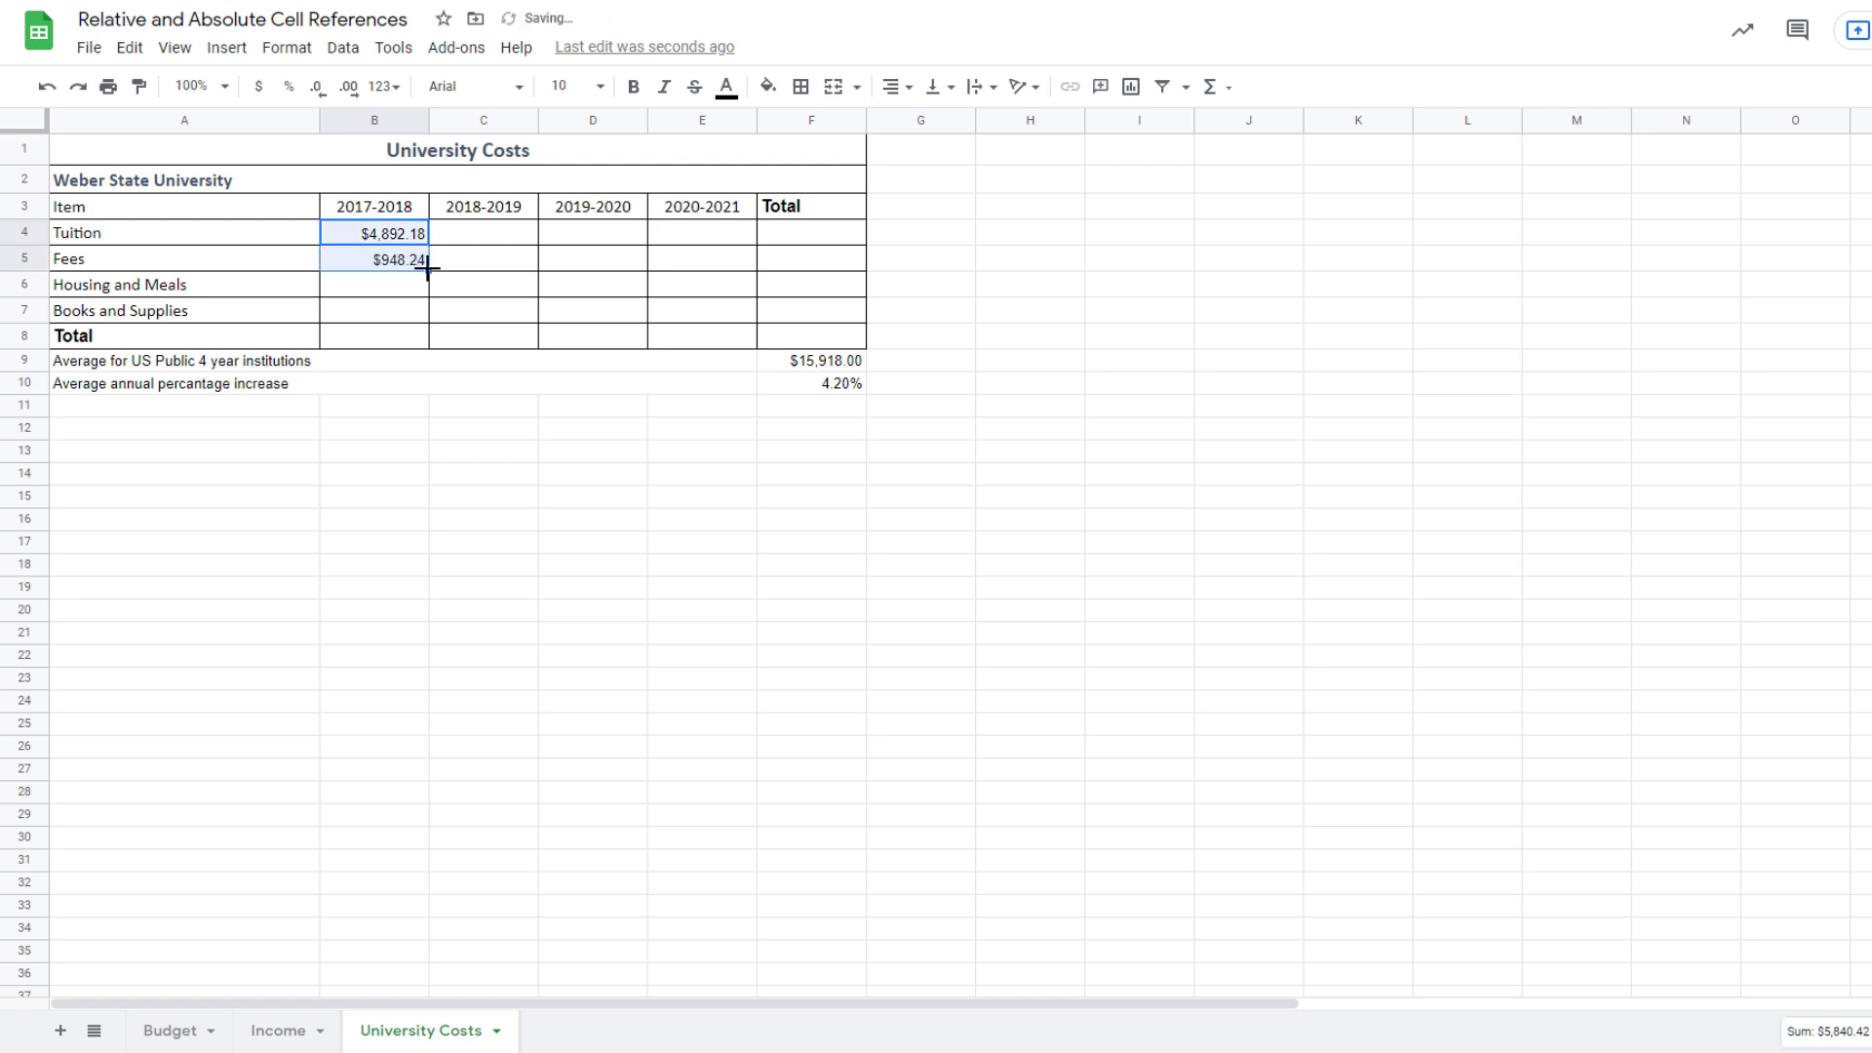
click(406, 287)
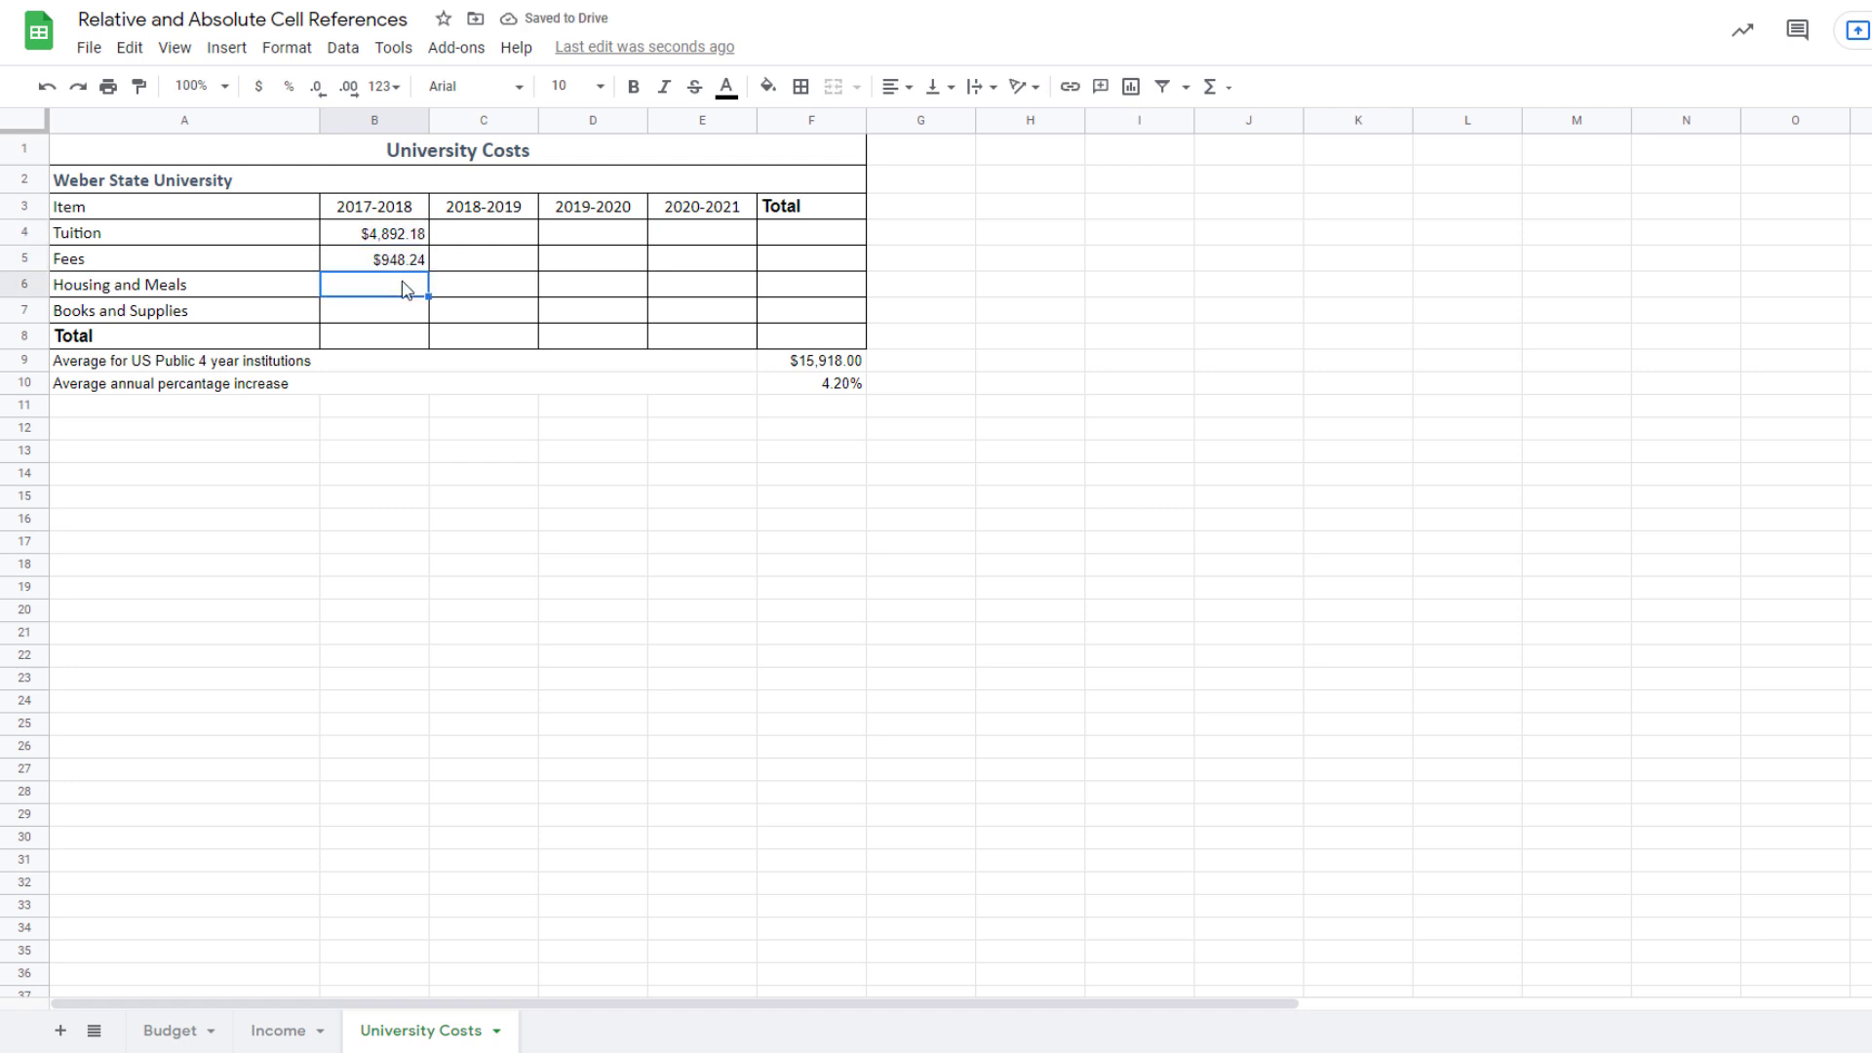
key(ctrl+grave)
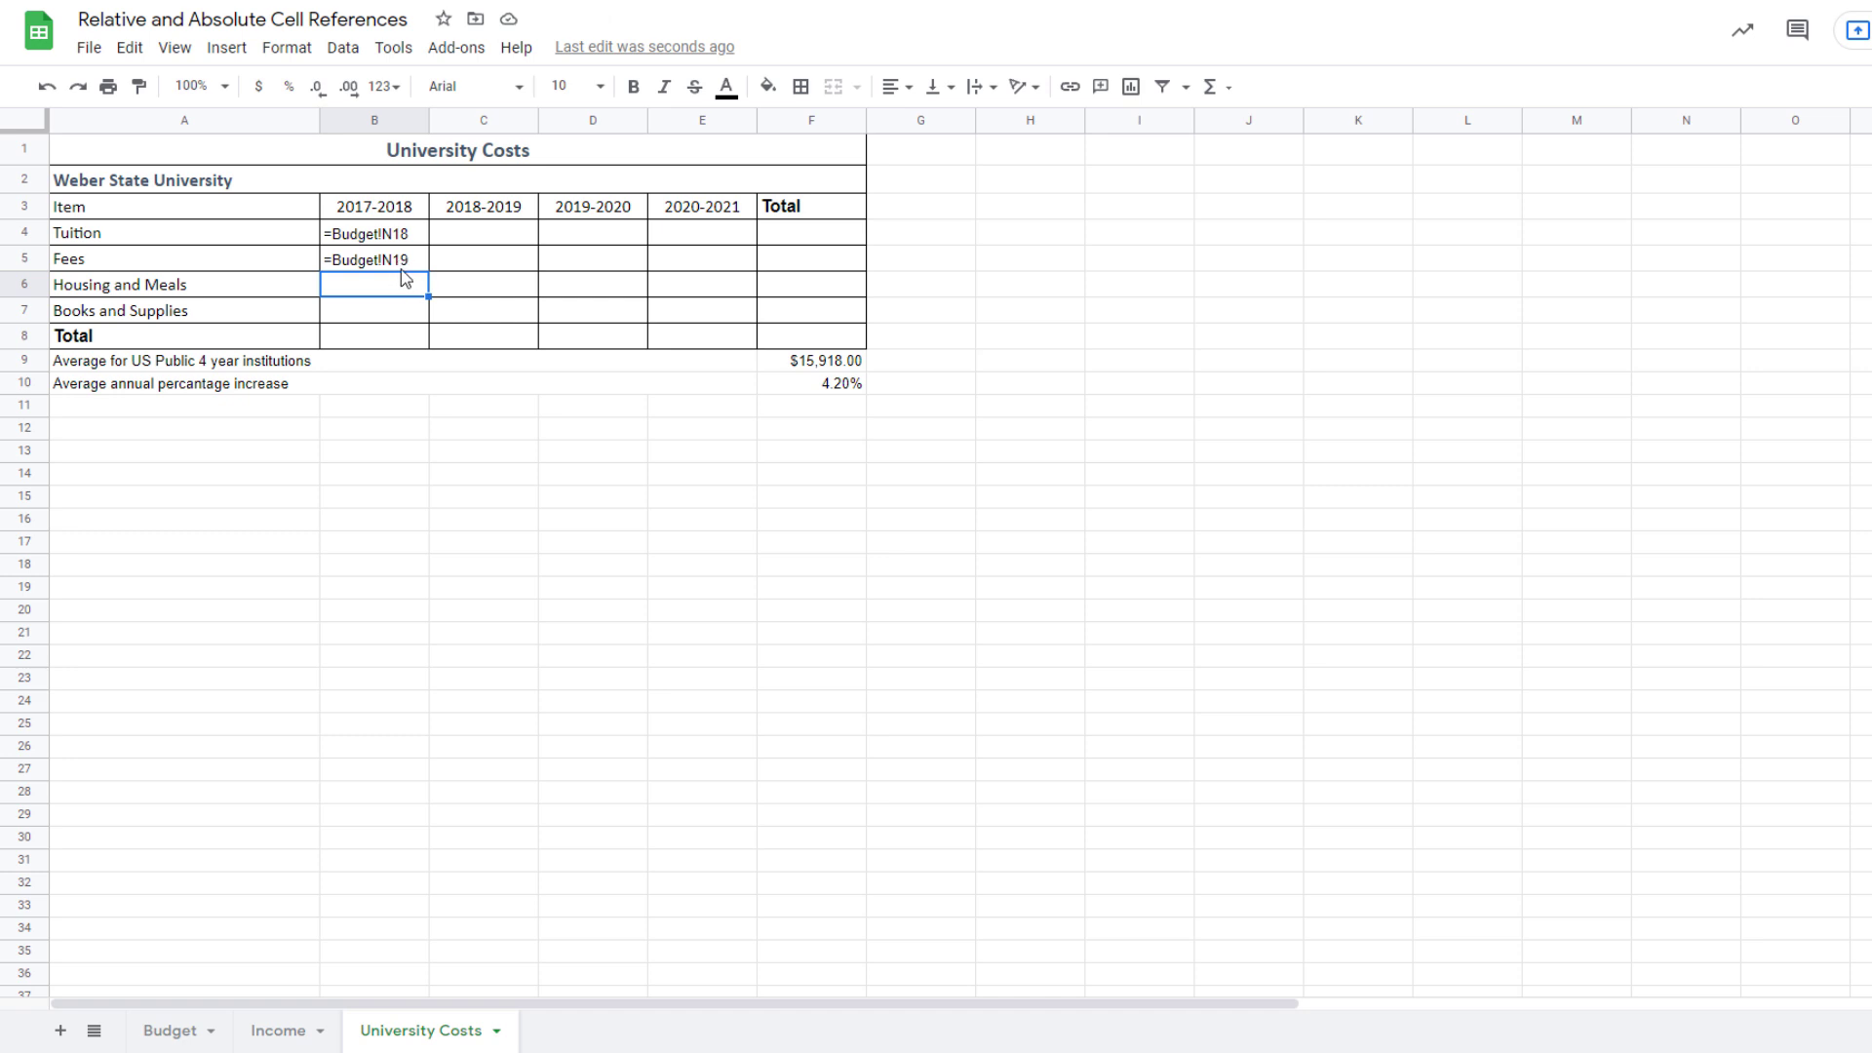
key(ctrl+grave)
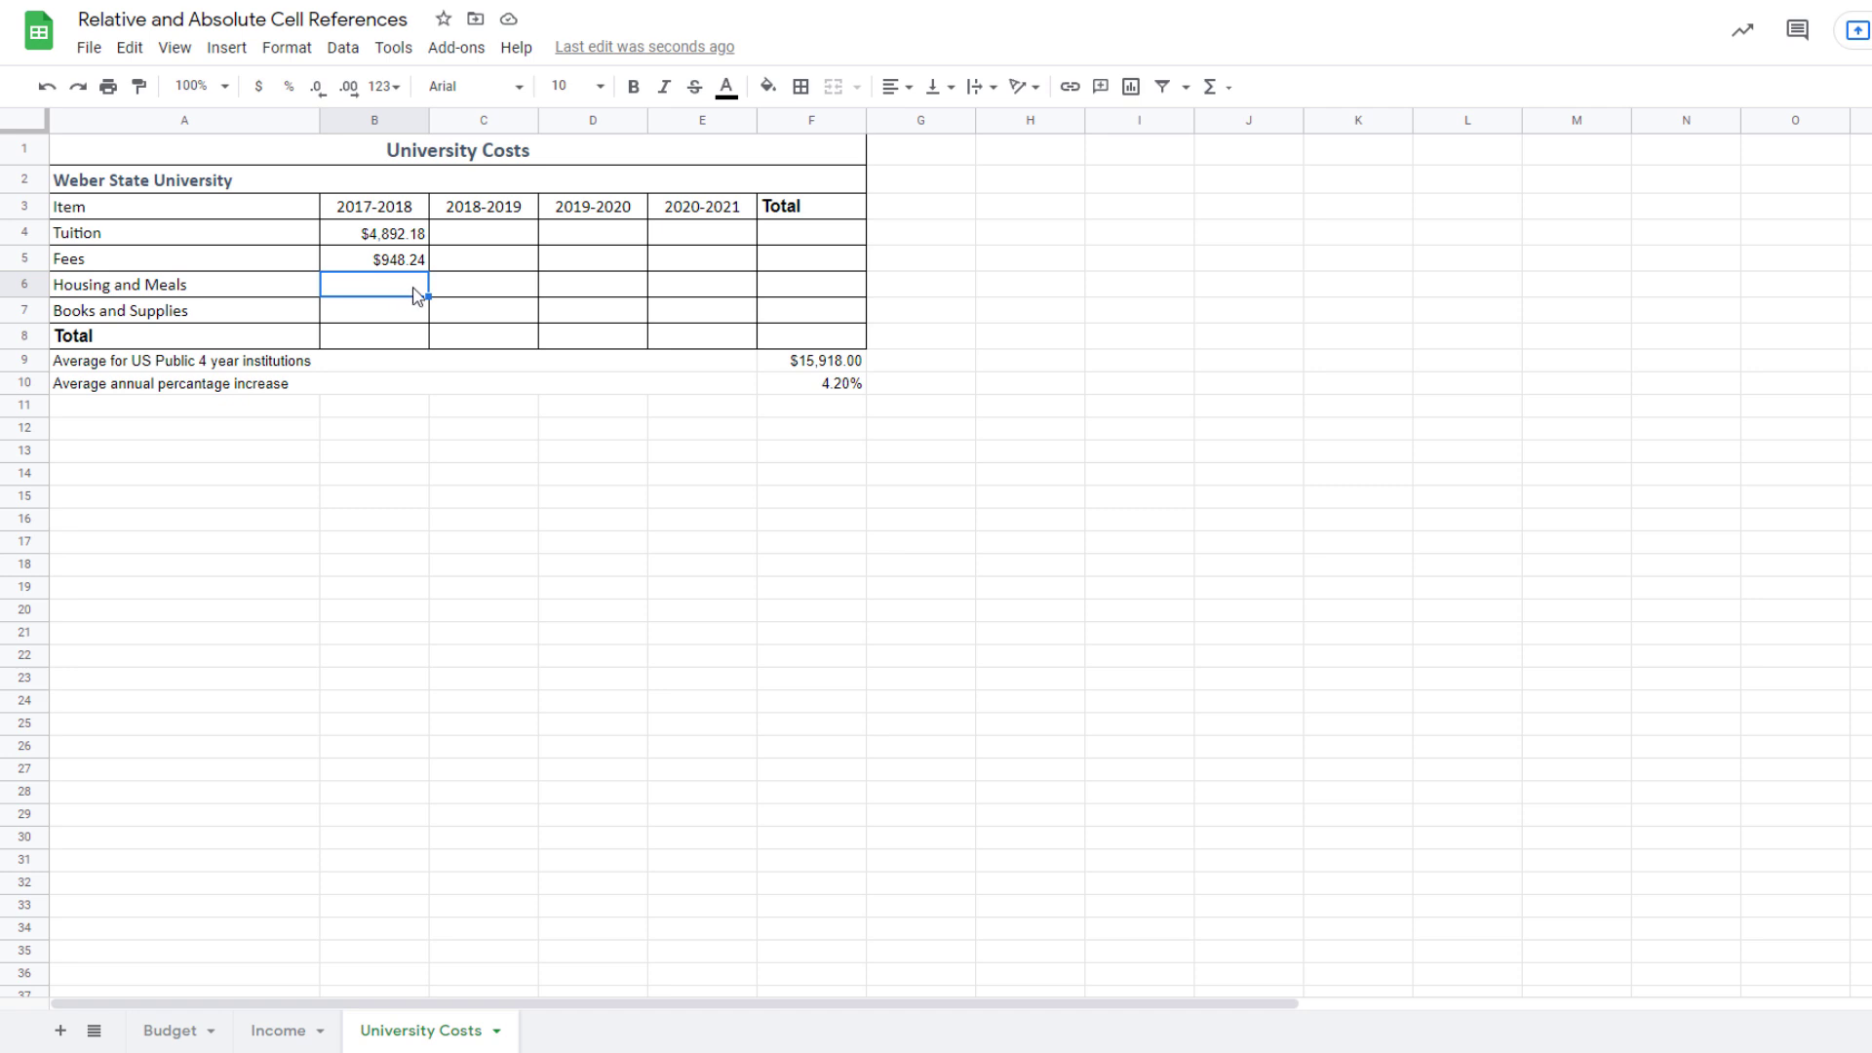
Set 2017-2018 Housing and Meals to =Budget!N10+Budget!N21 and enter $2,175.00 for Books and Supplies
text(=)
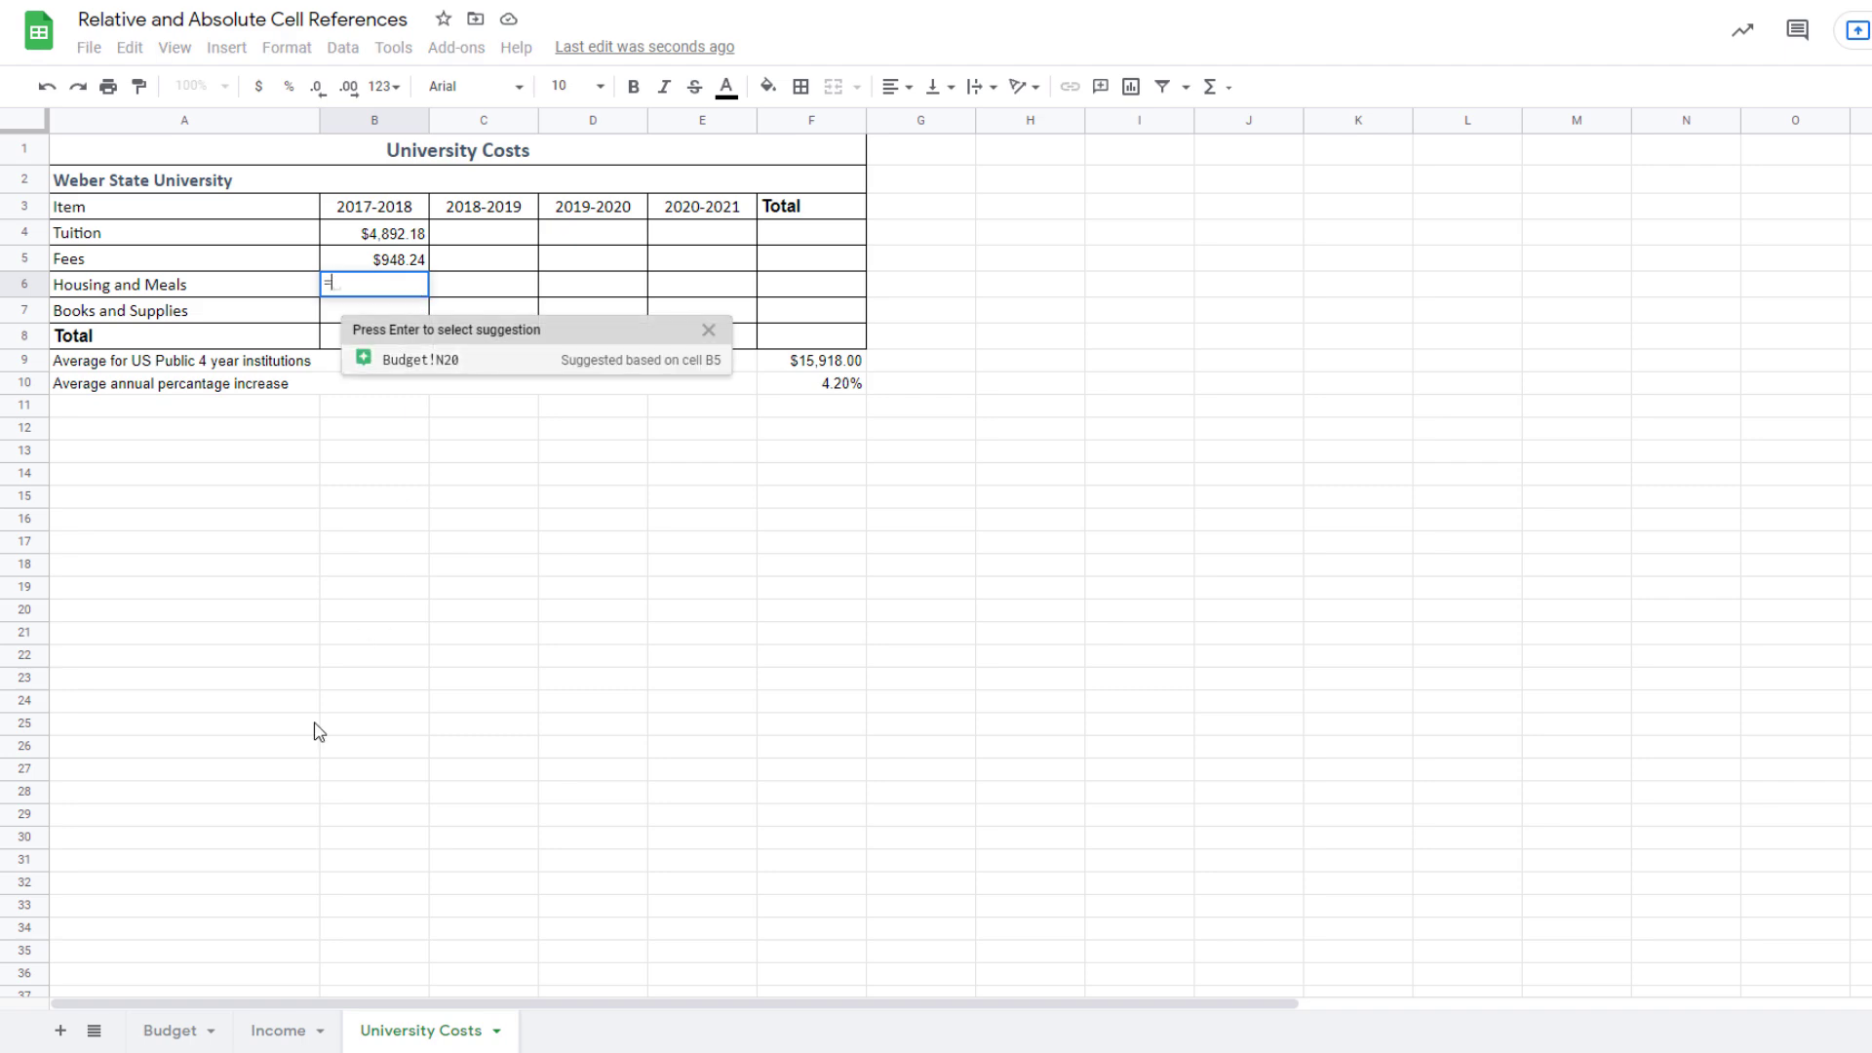
click(167, 1031)
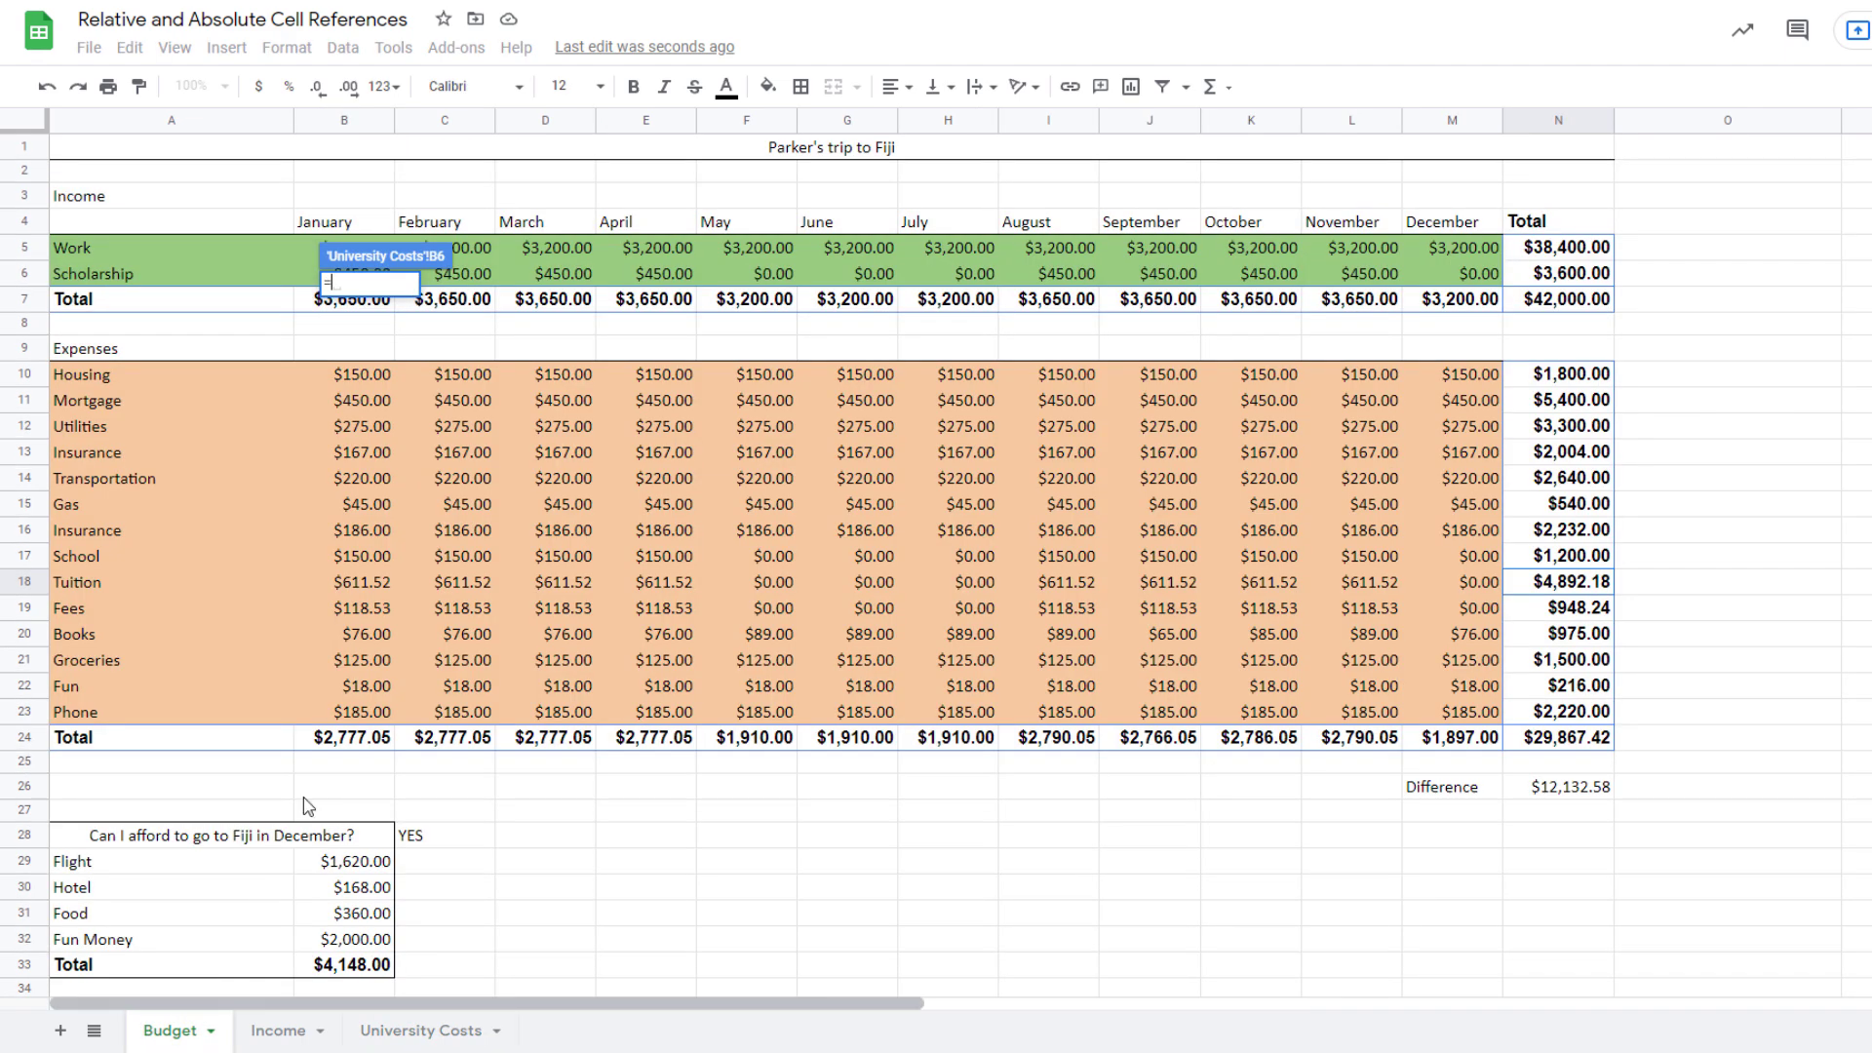
click(1557, 378)
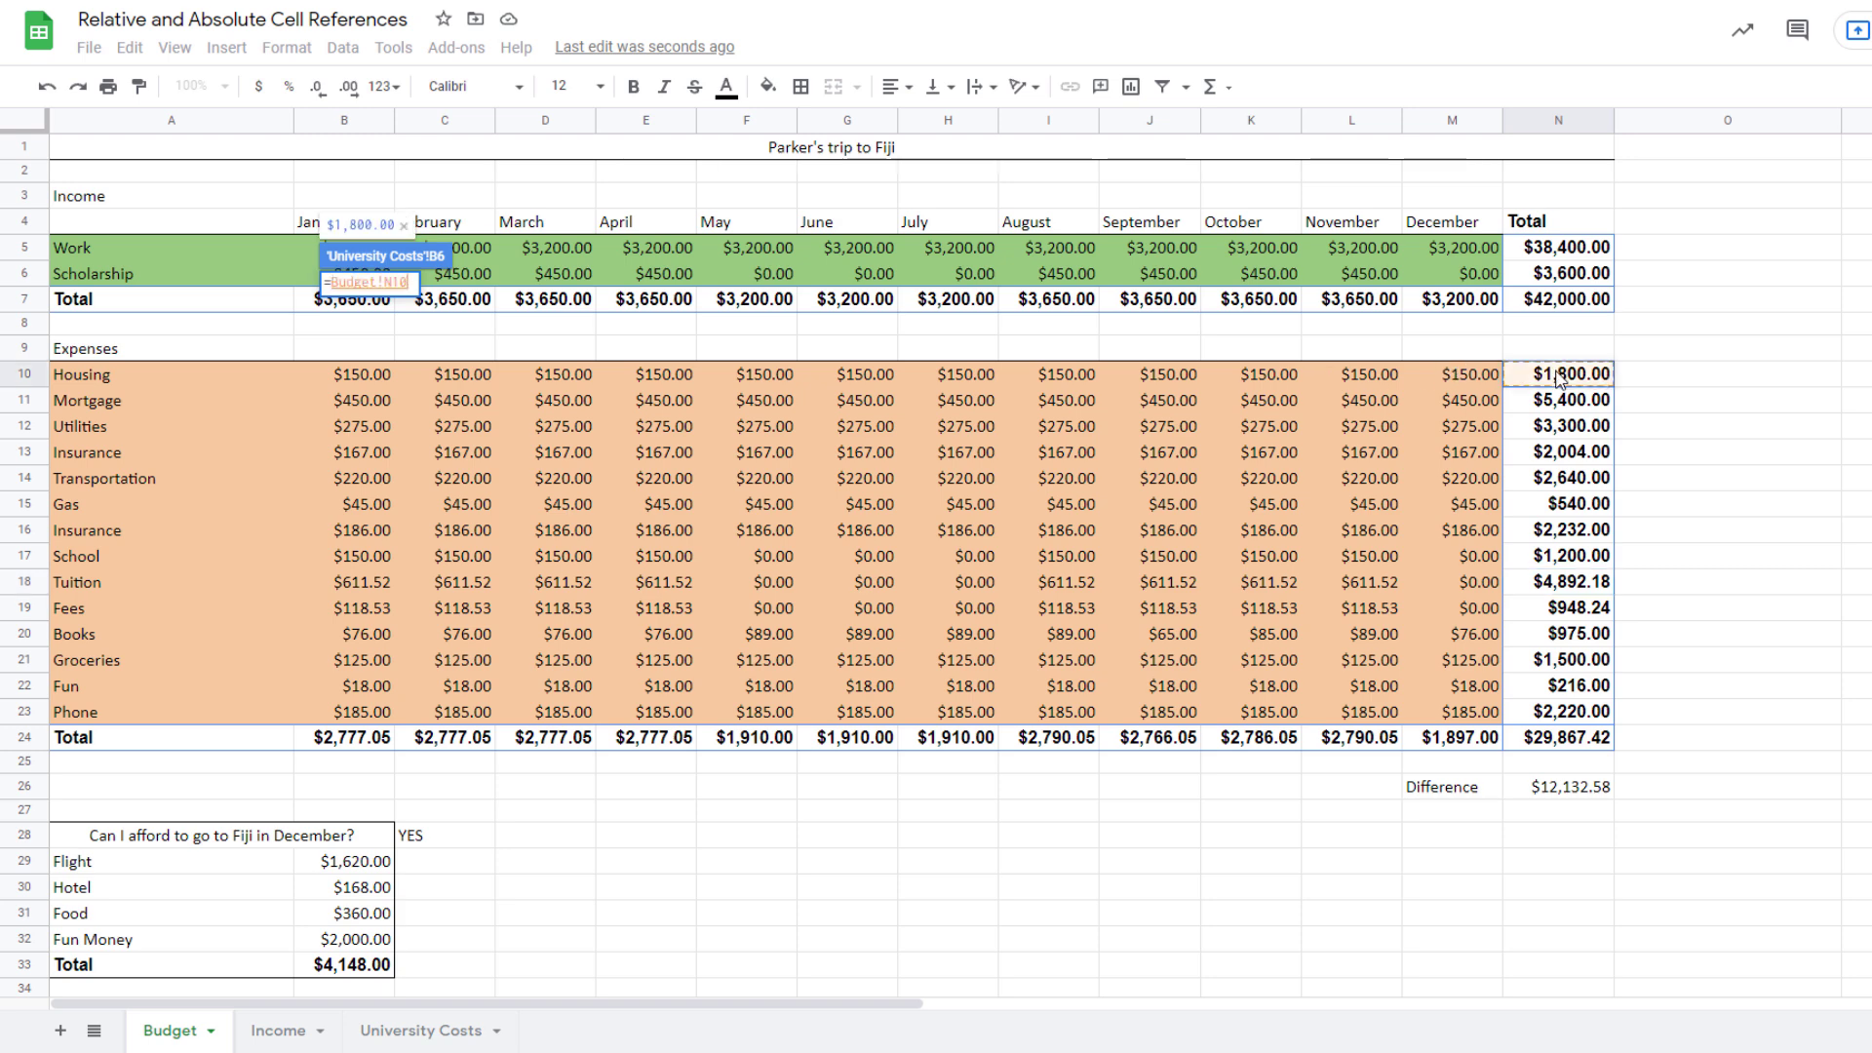
text(+)
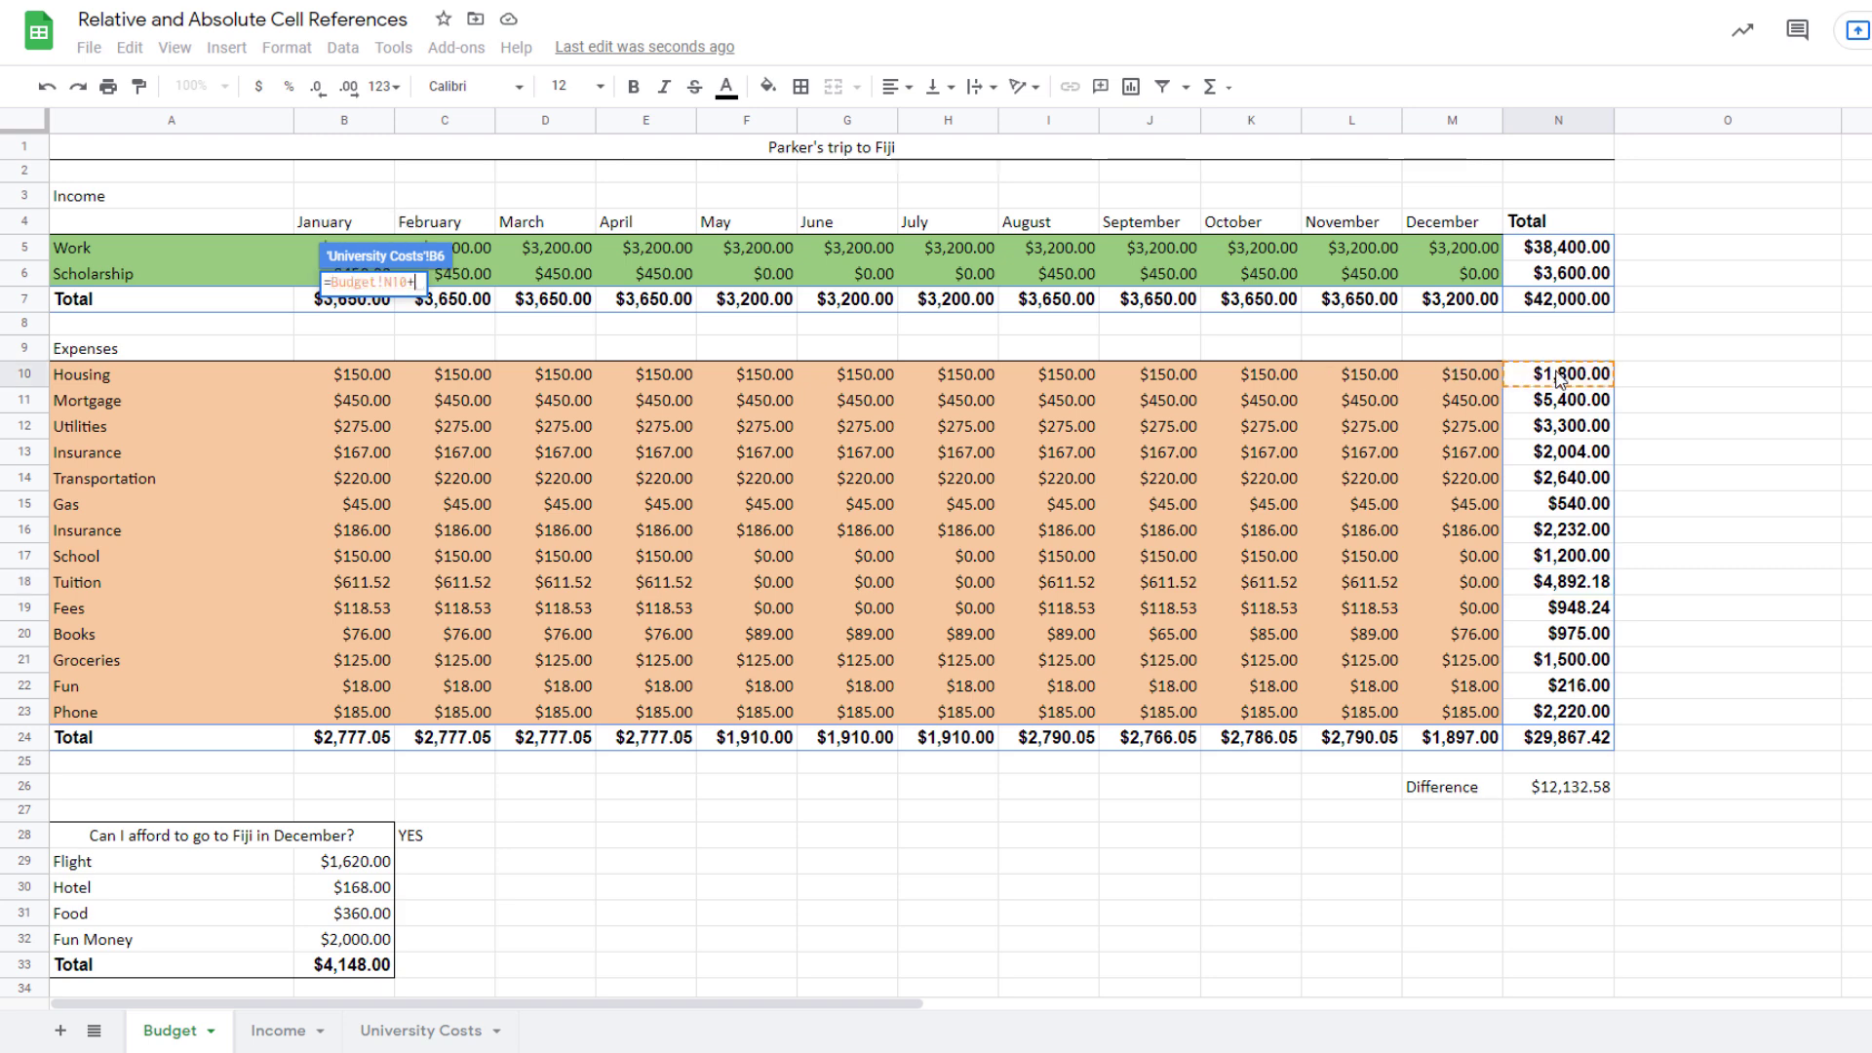
click(1555, 661)
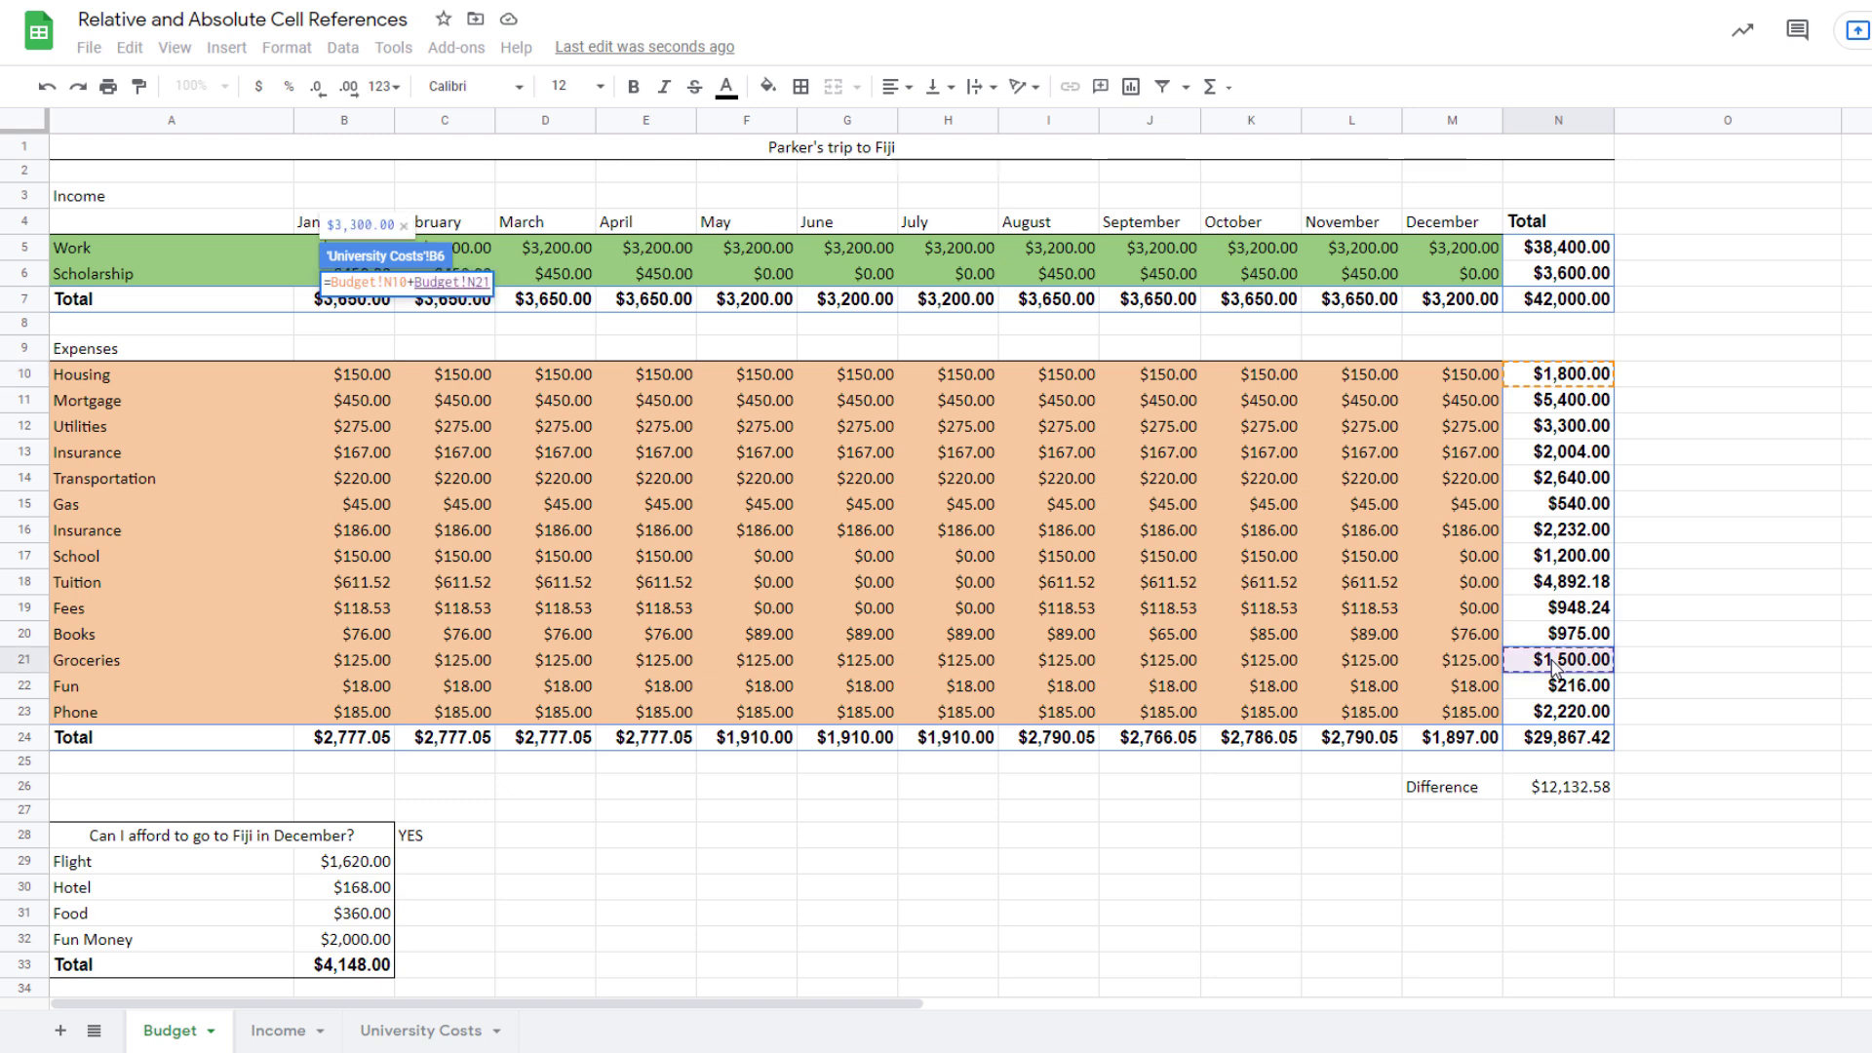
key(Return)
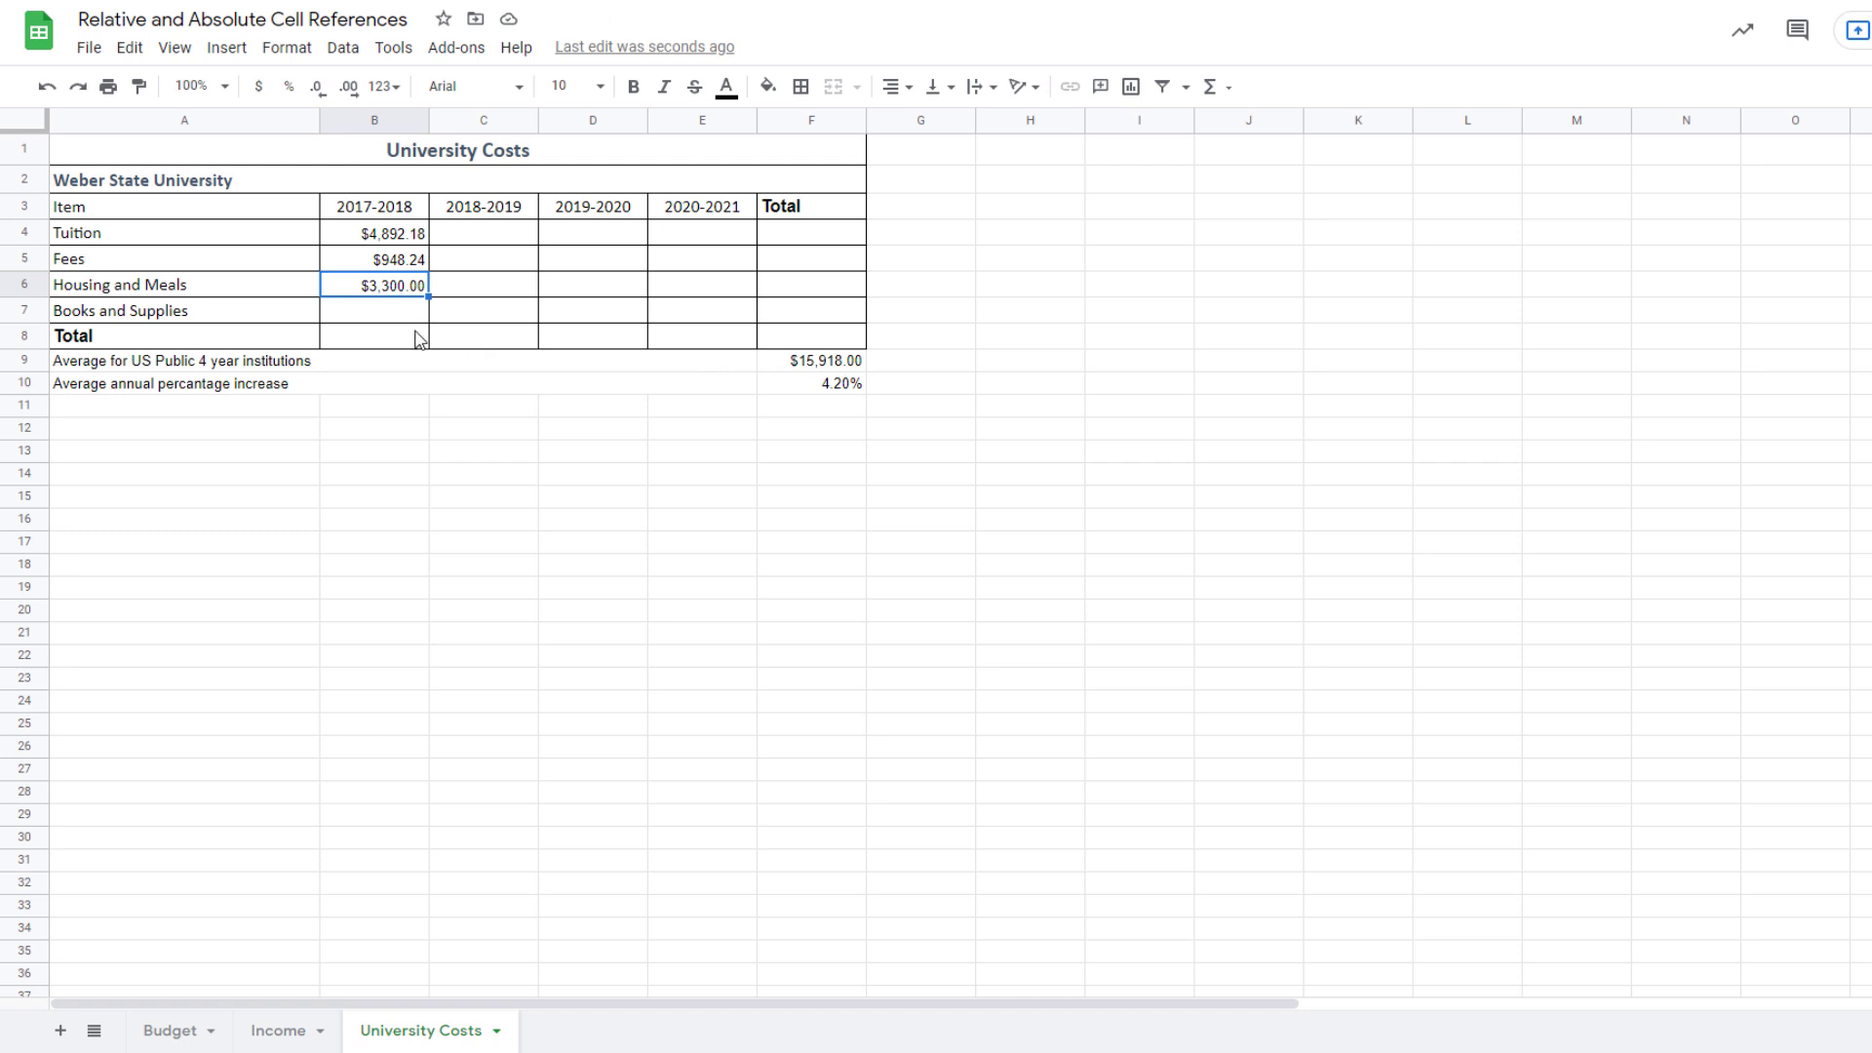
key(Down)
text($2,175.00)
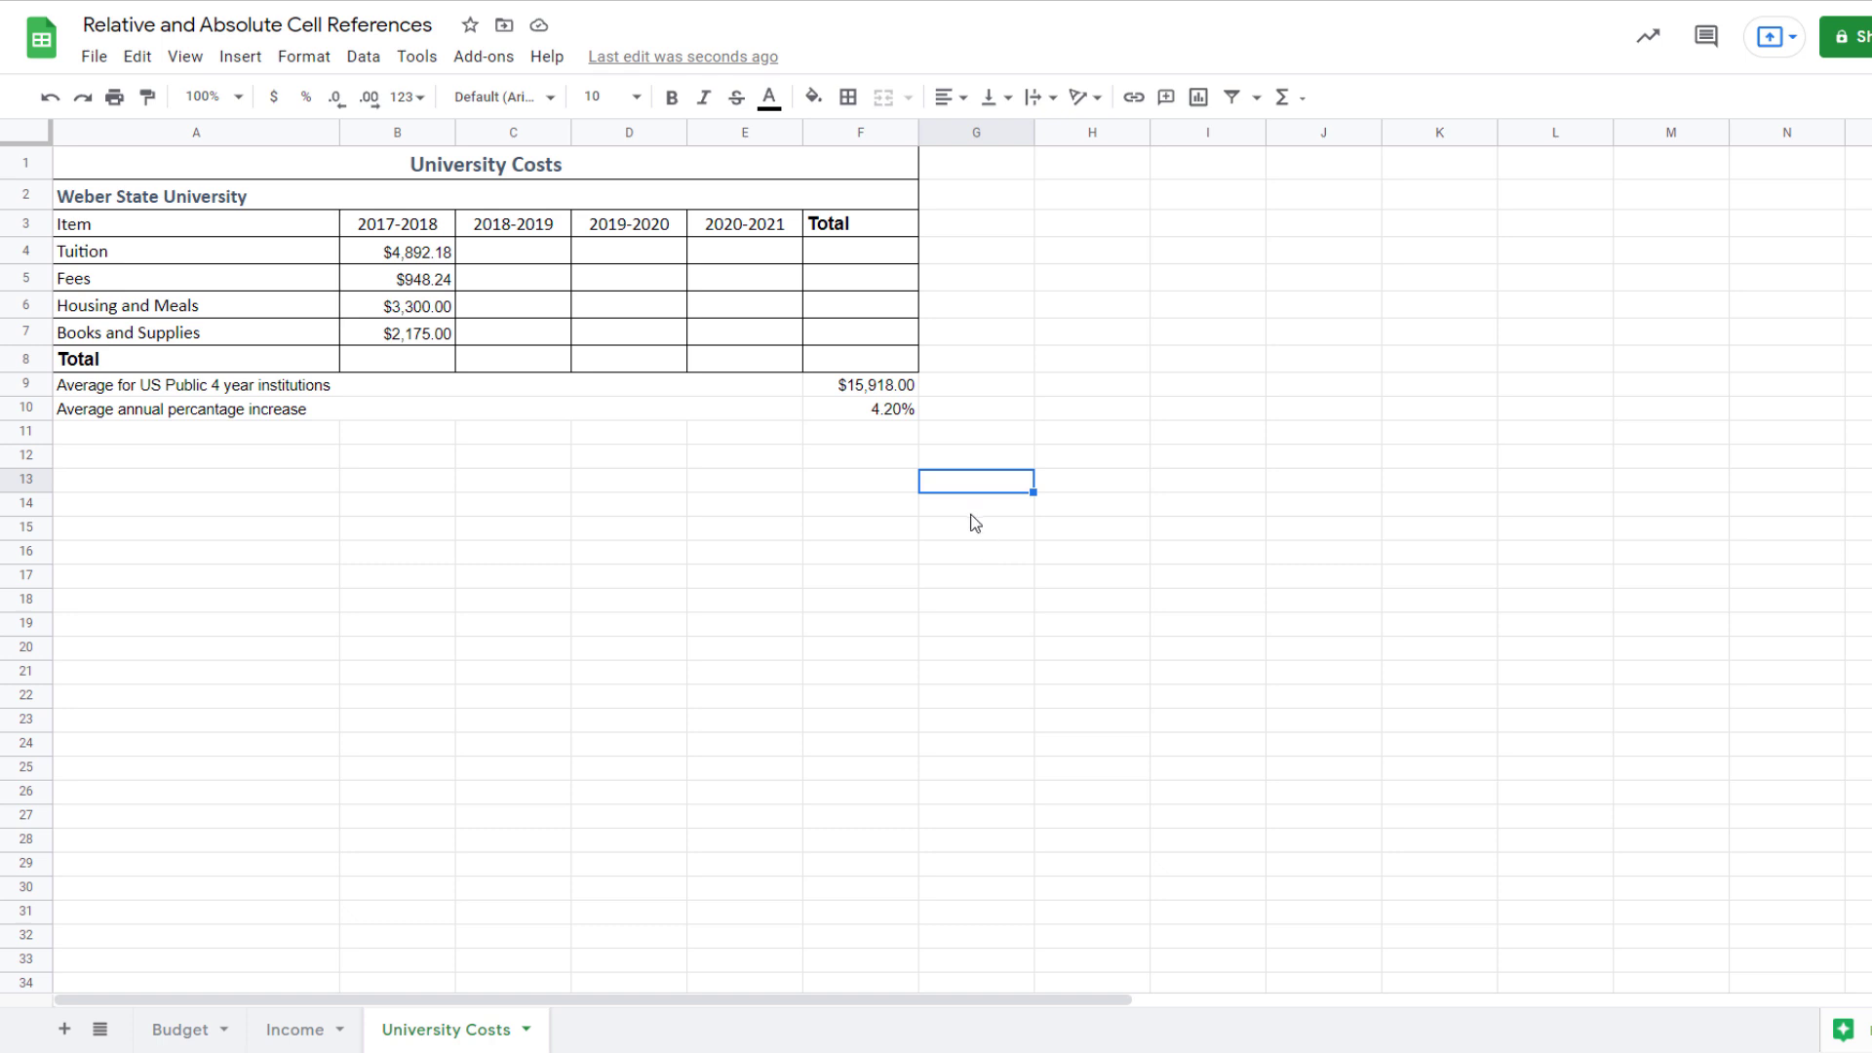
Apply the Percent number format to the average annual percentage increase in cell F10
click(893, 411)
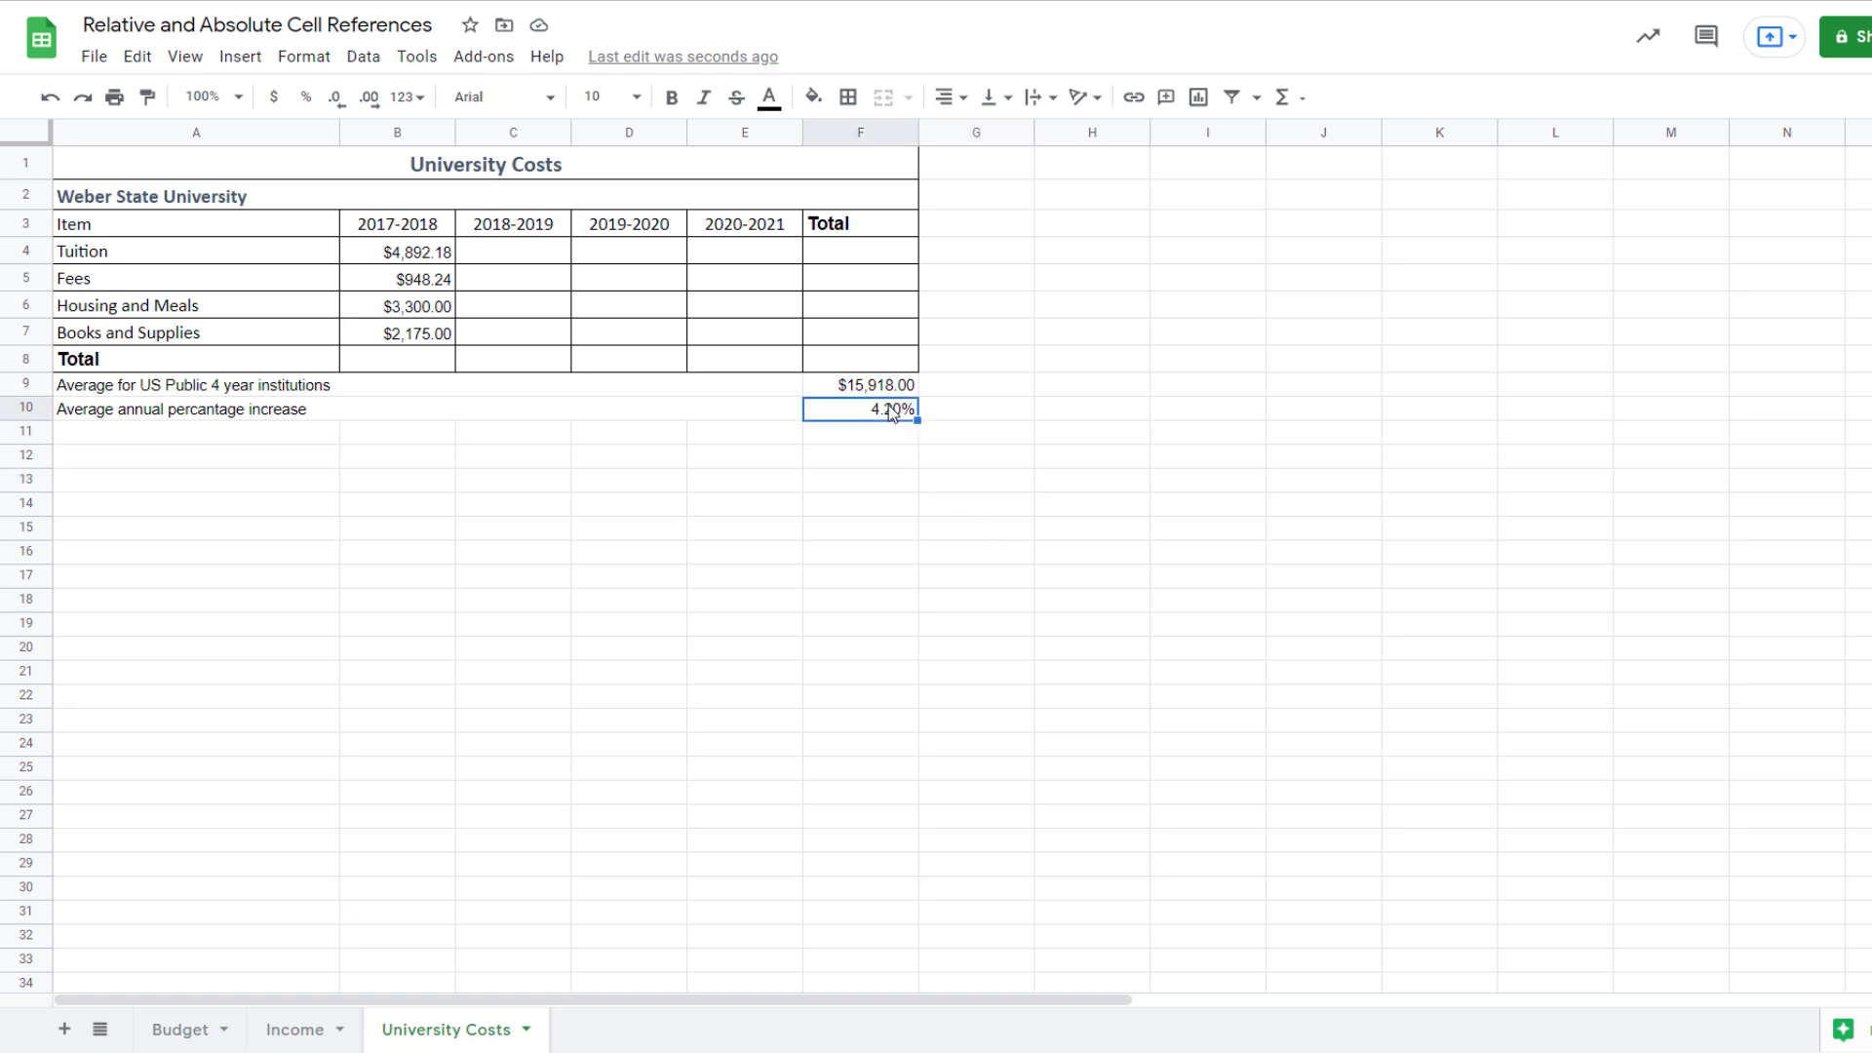
click(307, 57)
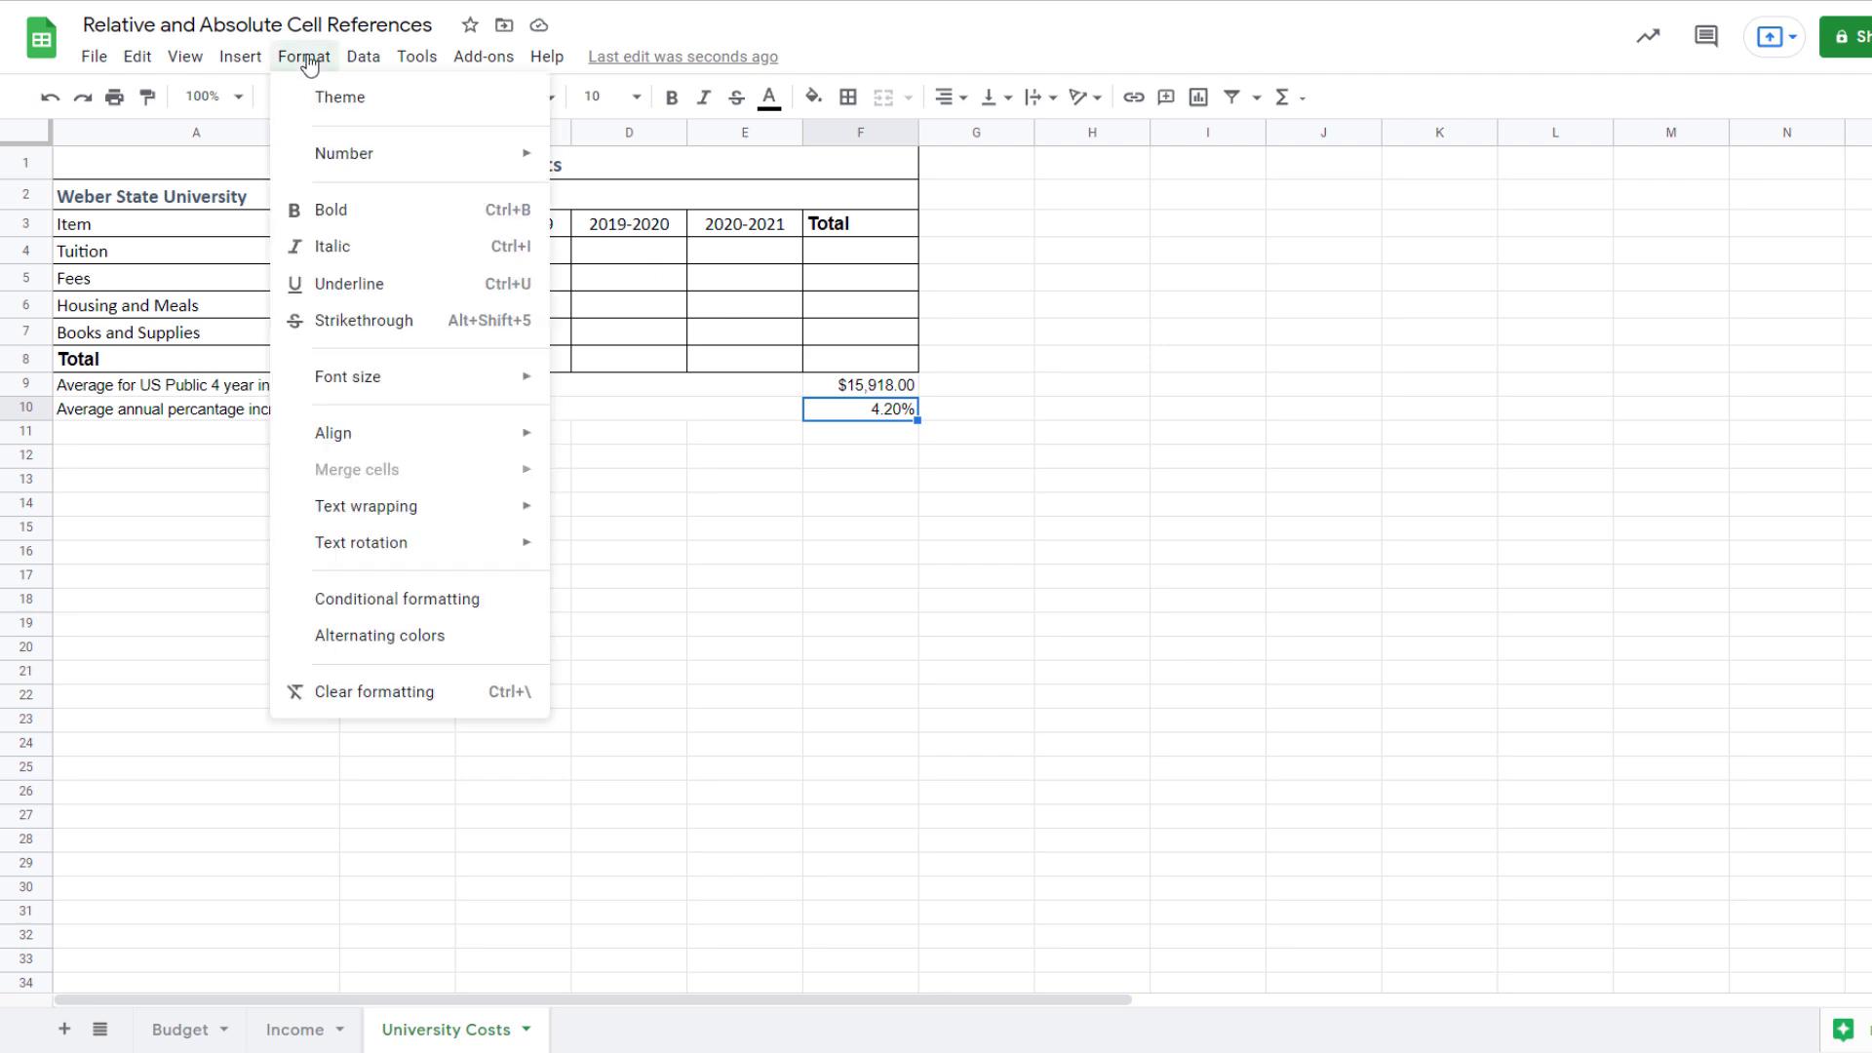
mouse_move(512, 161)
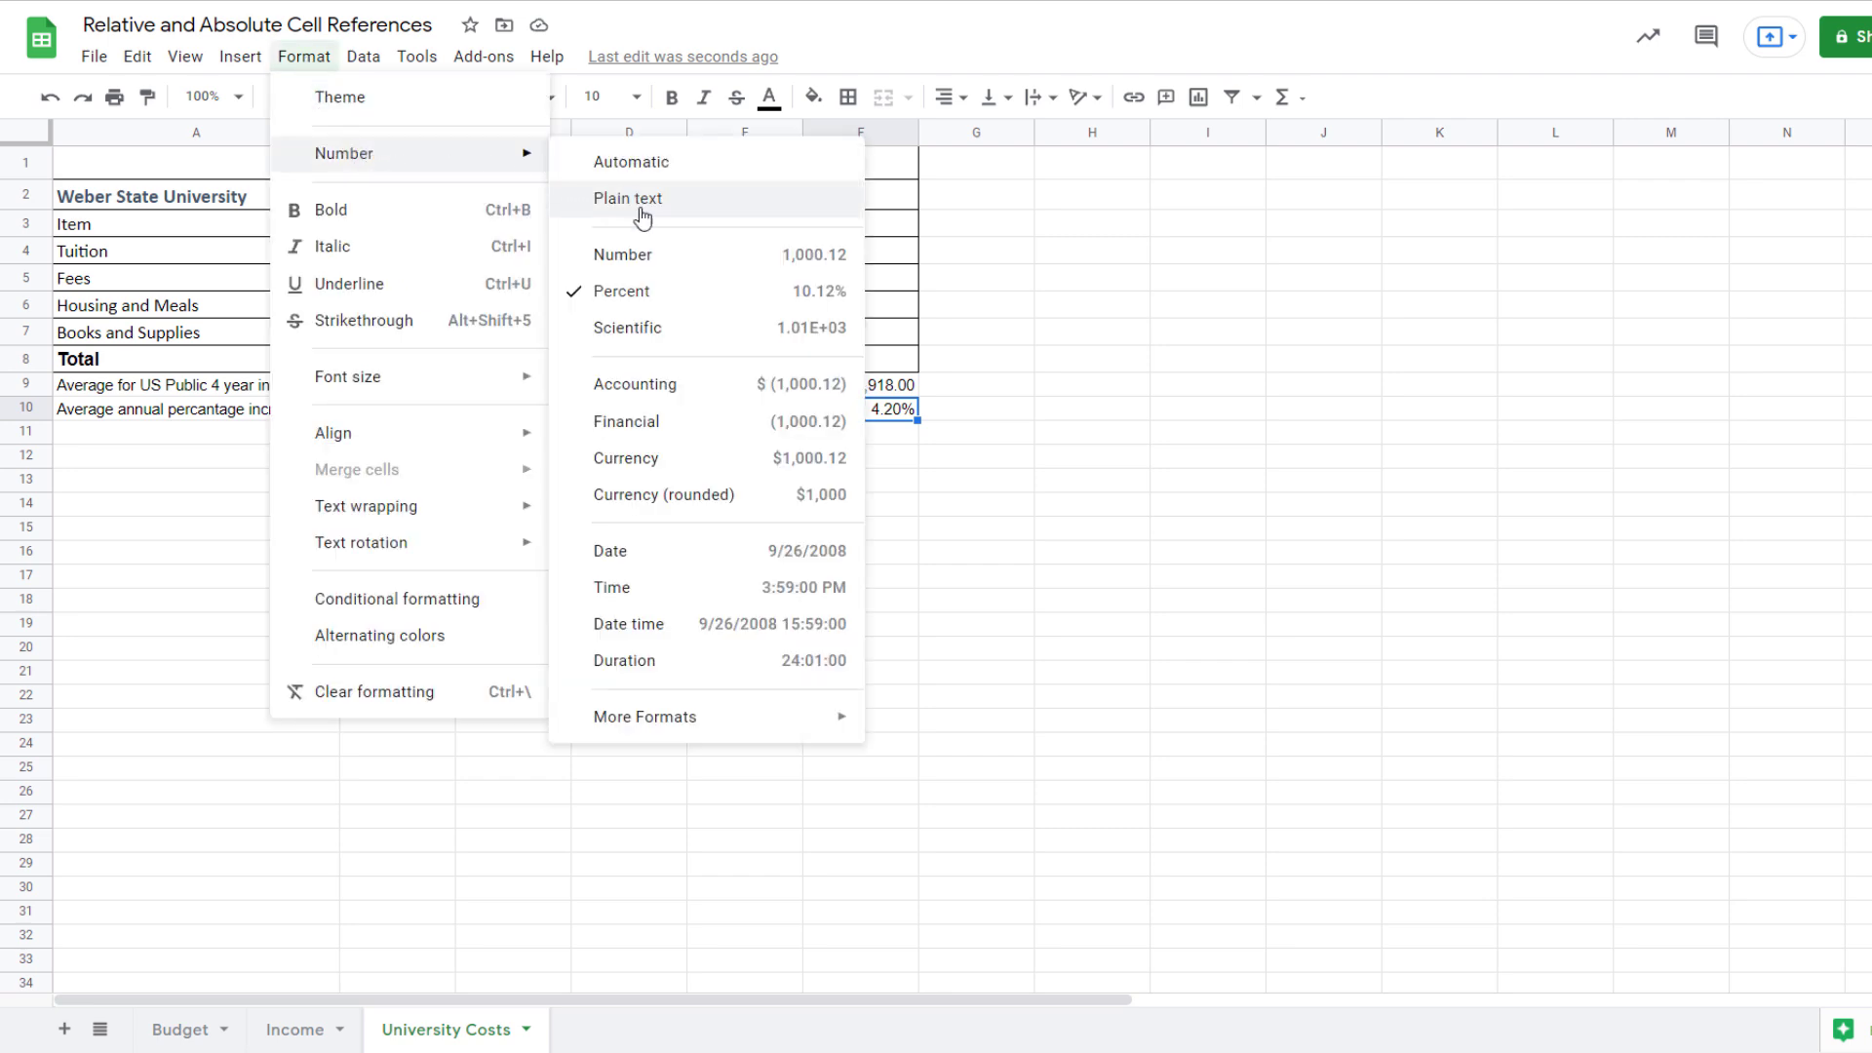
click(660, 290)
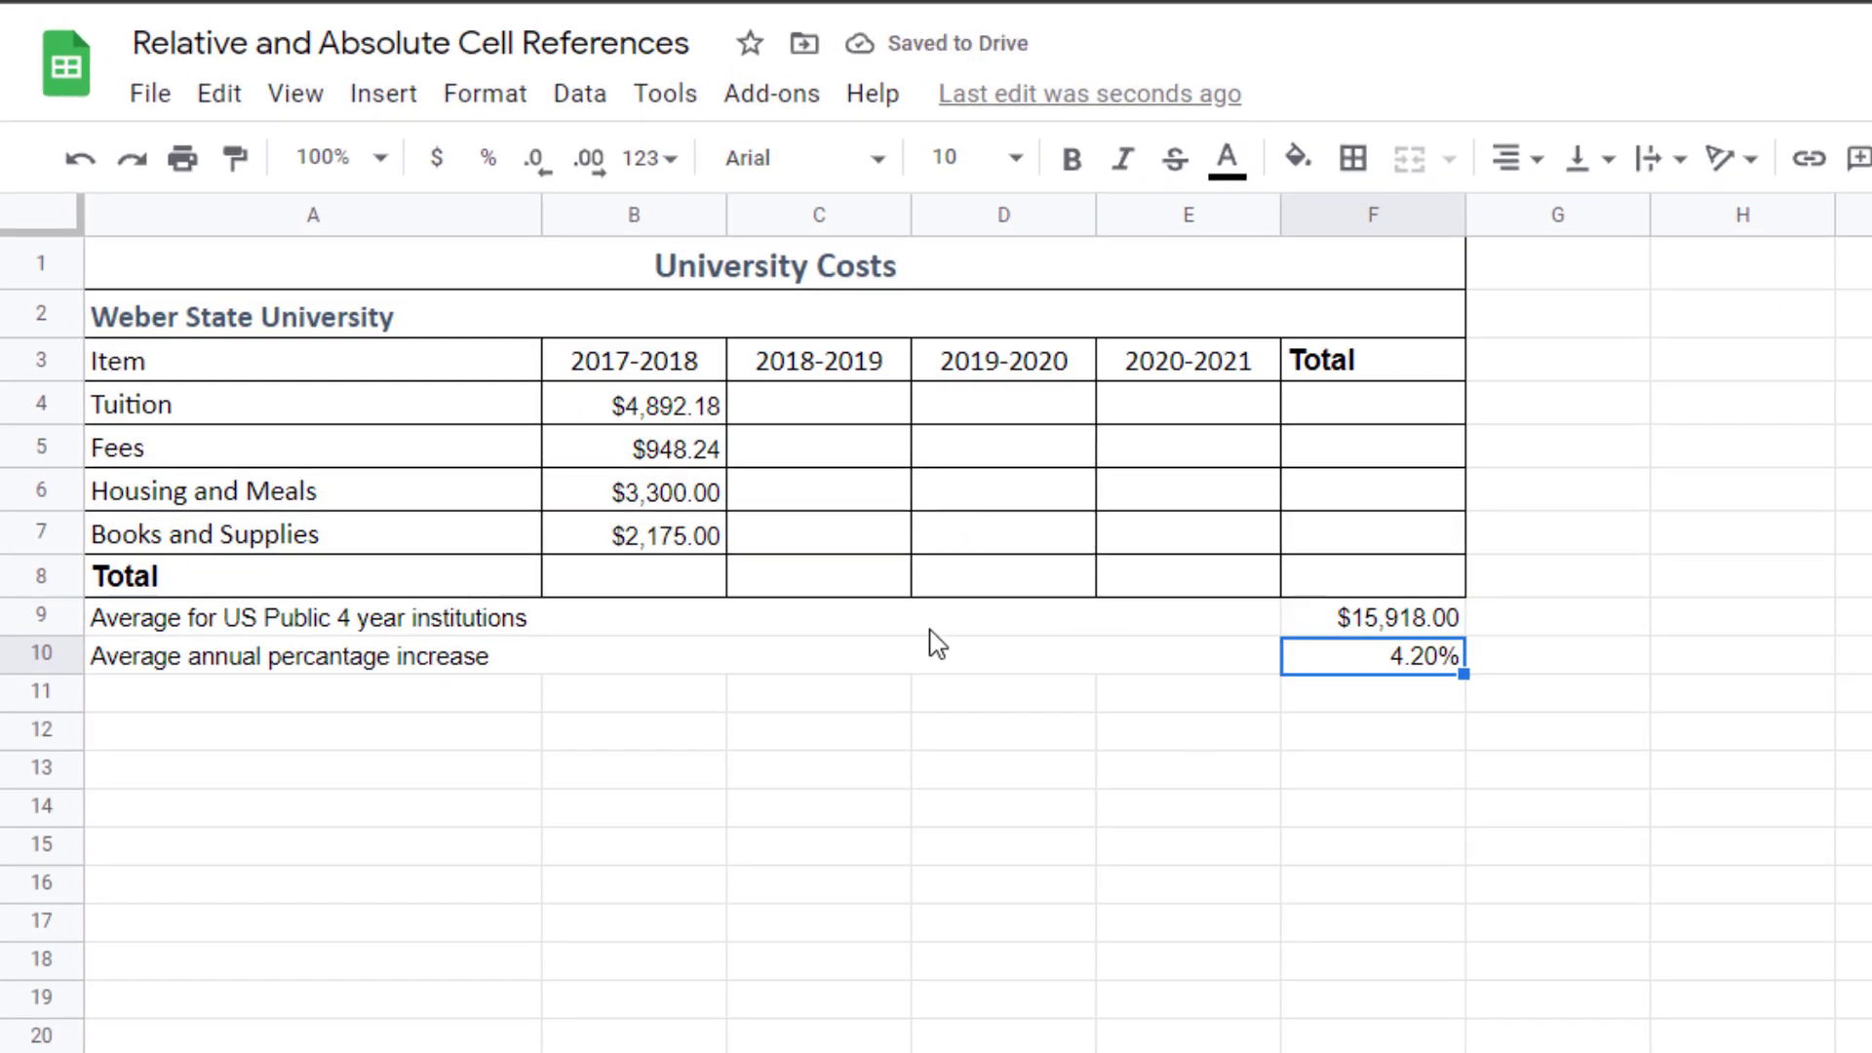
In the 2018-2019 Tuition cell C4, project the cost with =B4+B4*$F$10, keeping the percentage increase reference absolute
click(822, 408)
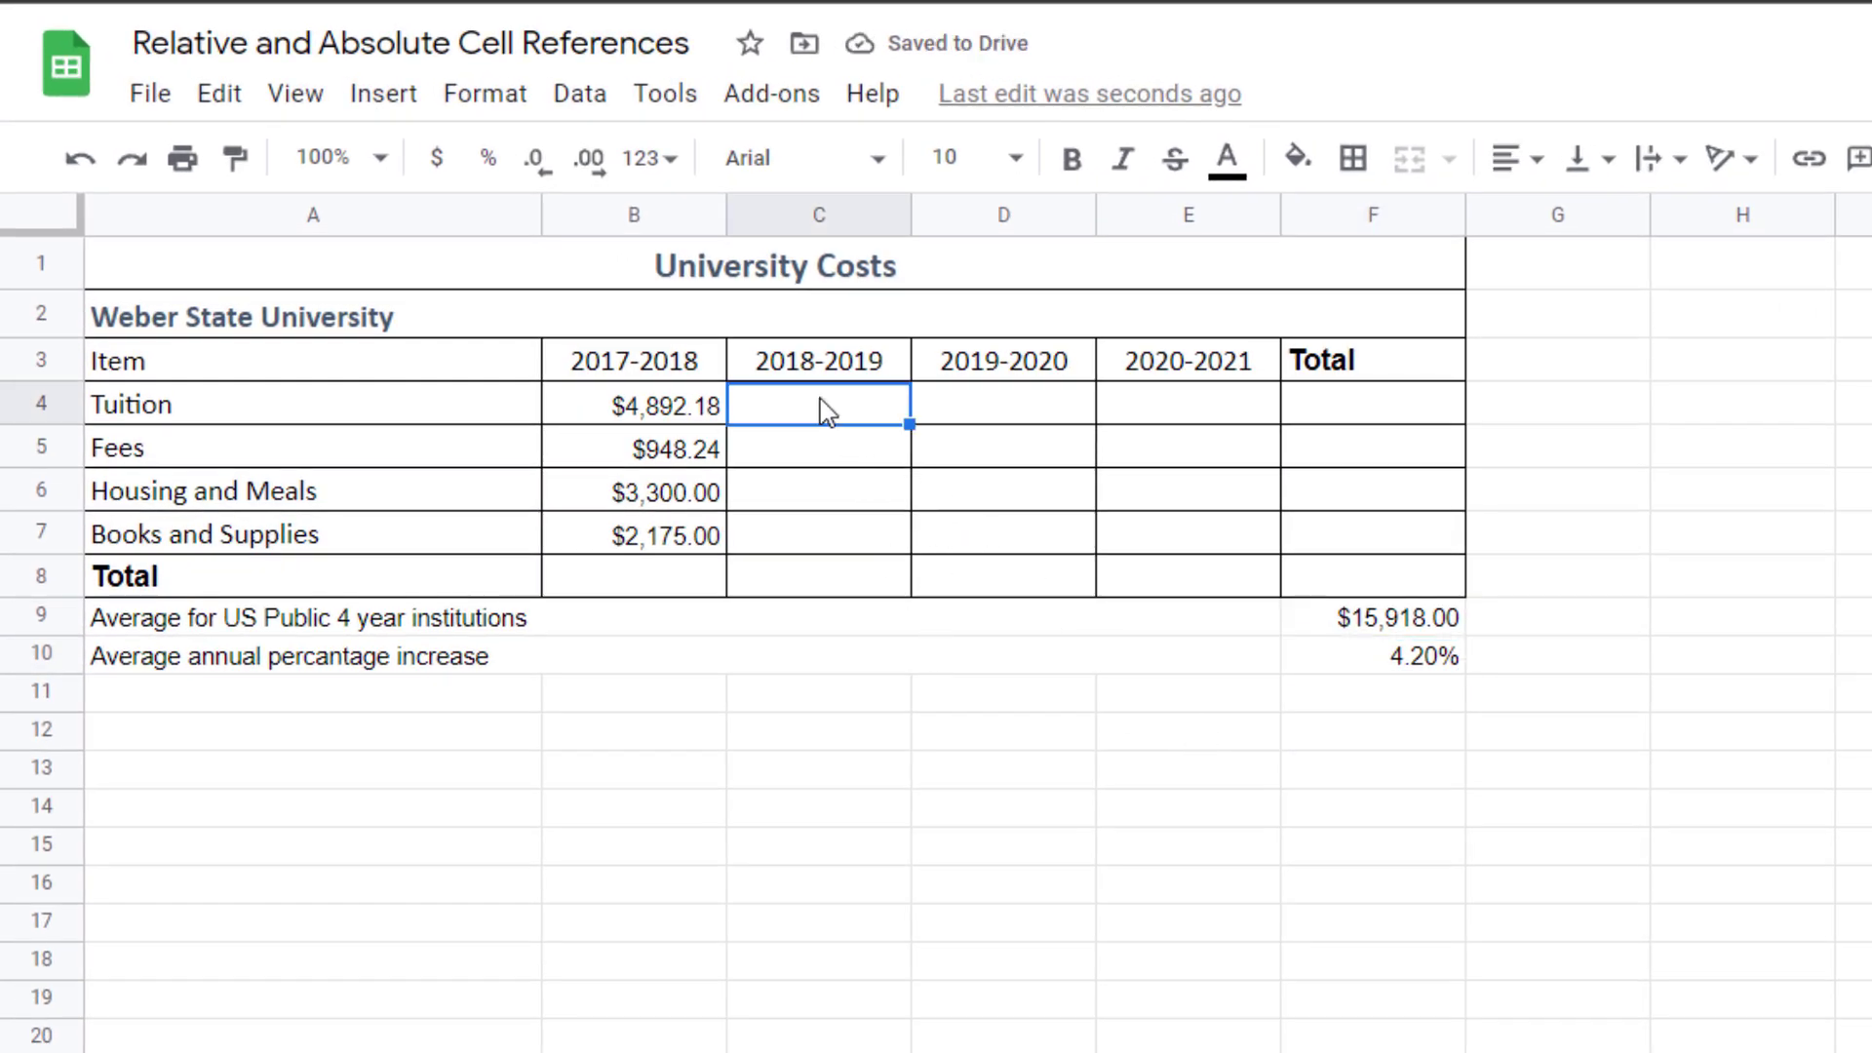
text(=)
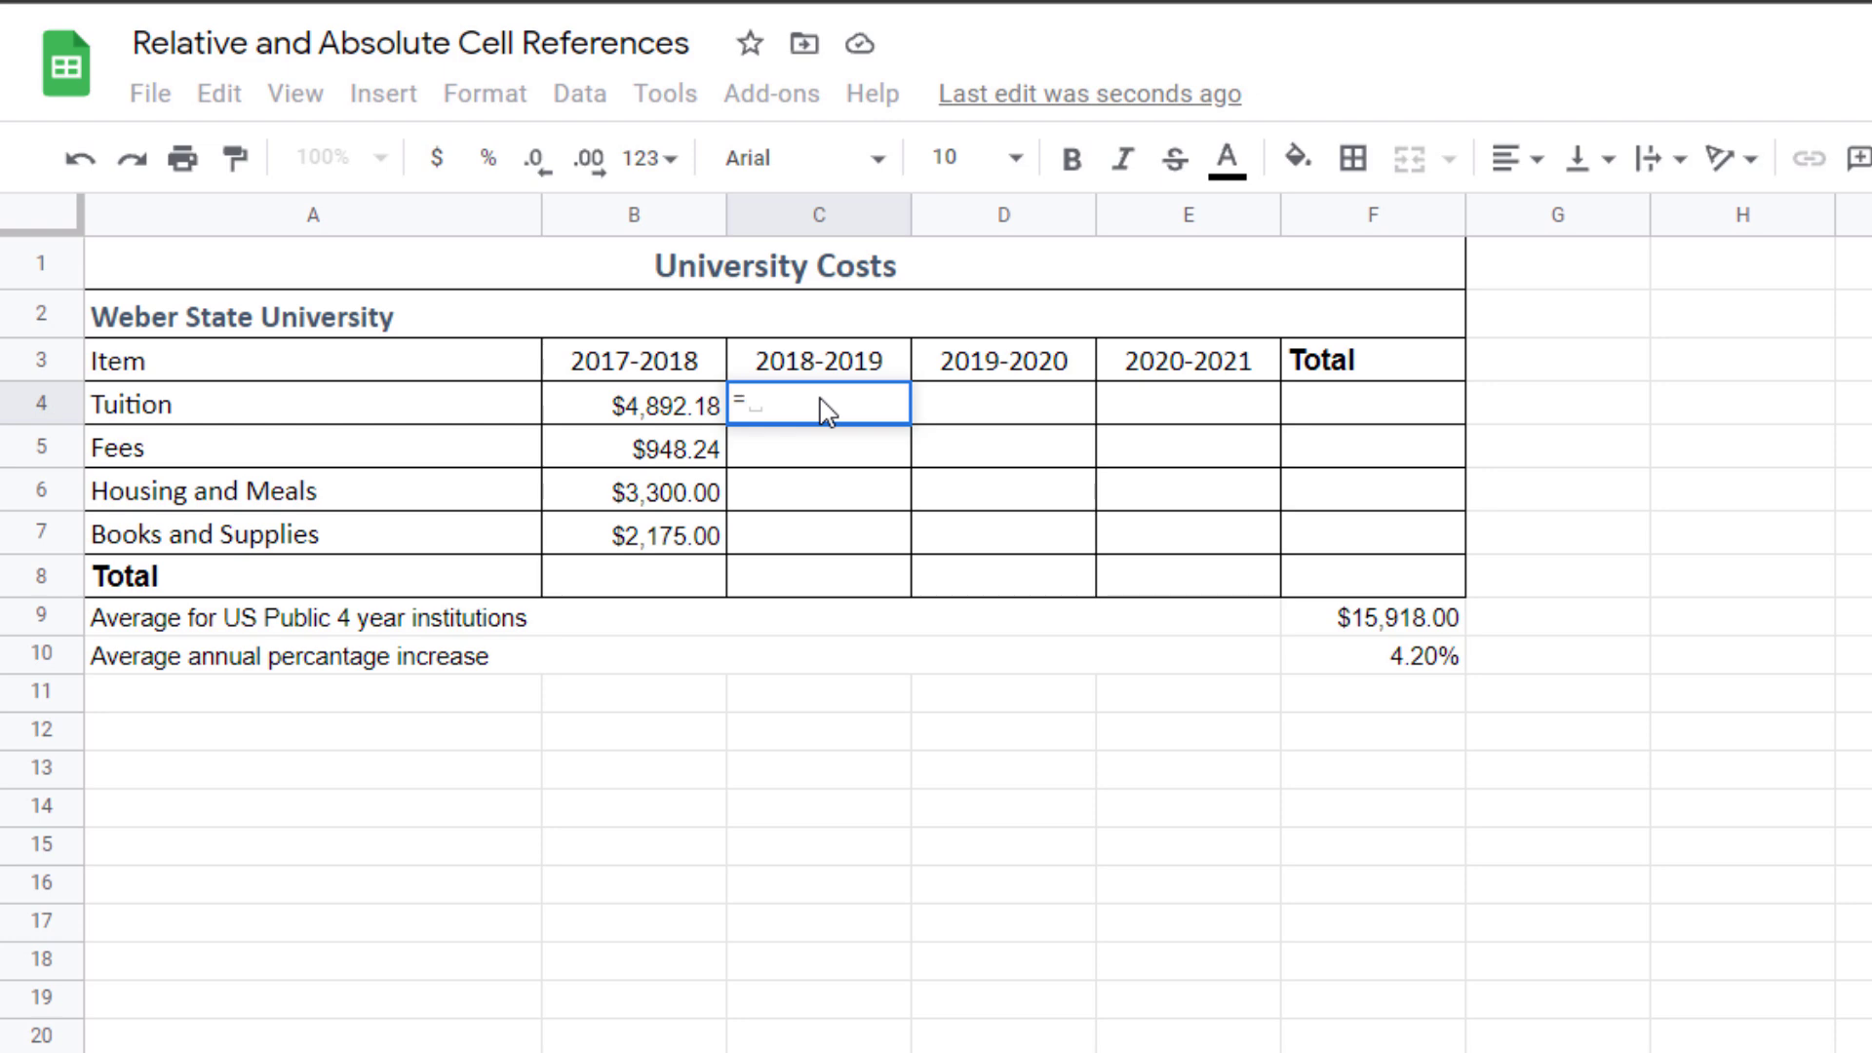
click(673, 419)
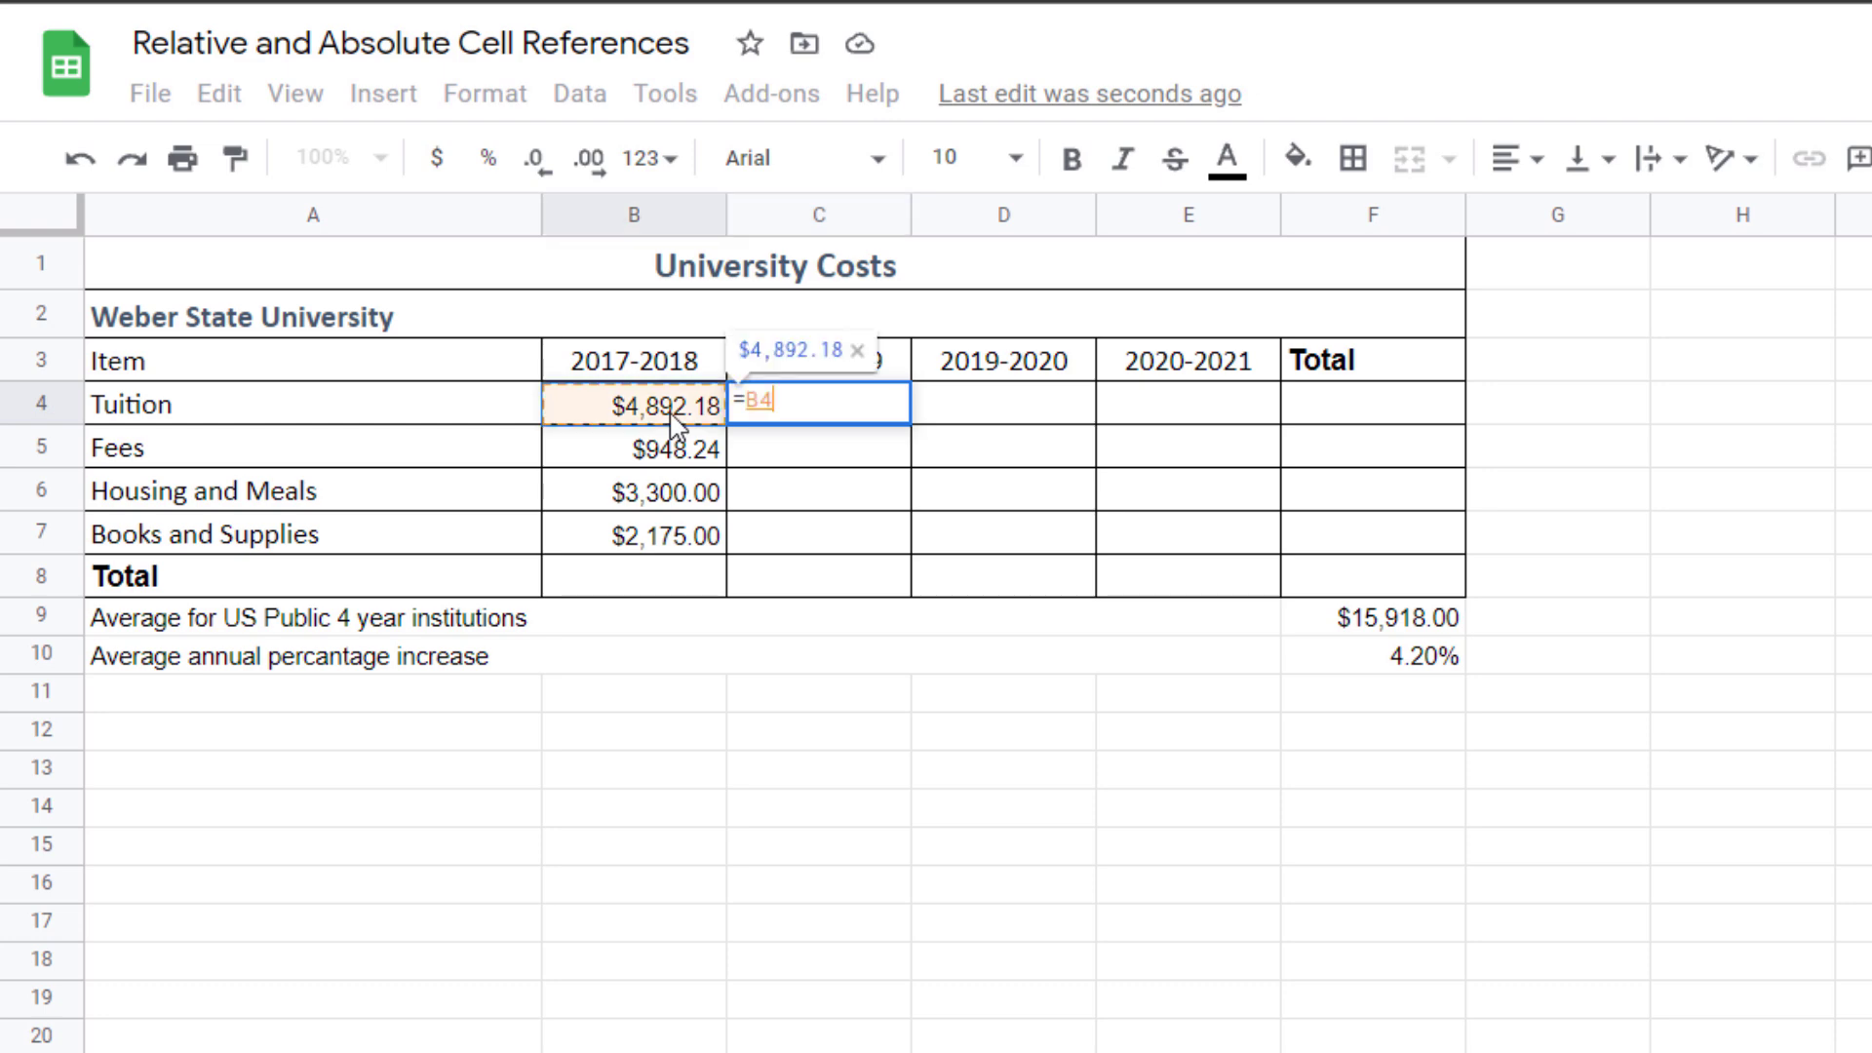
text(+)
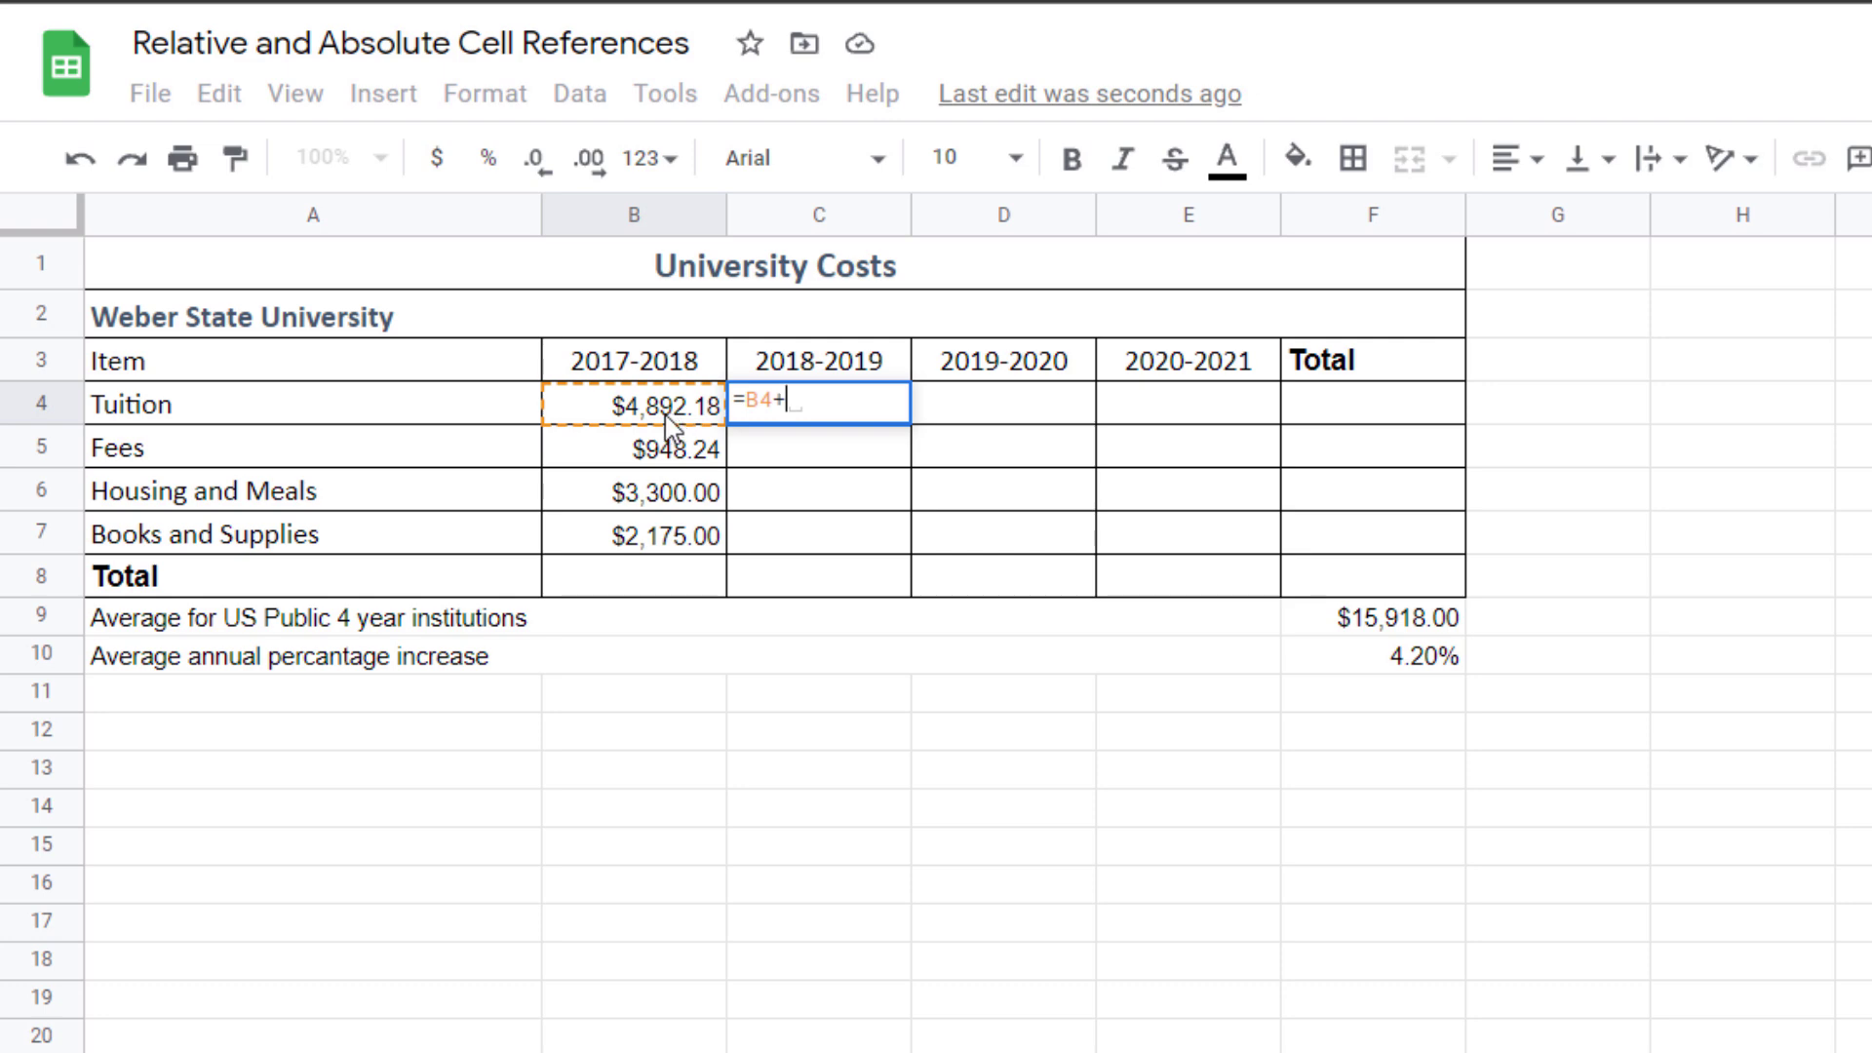
click(671, 422)
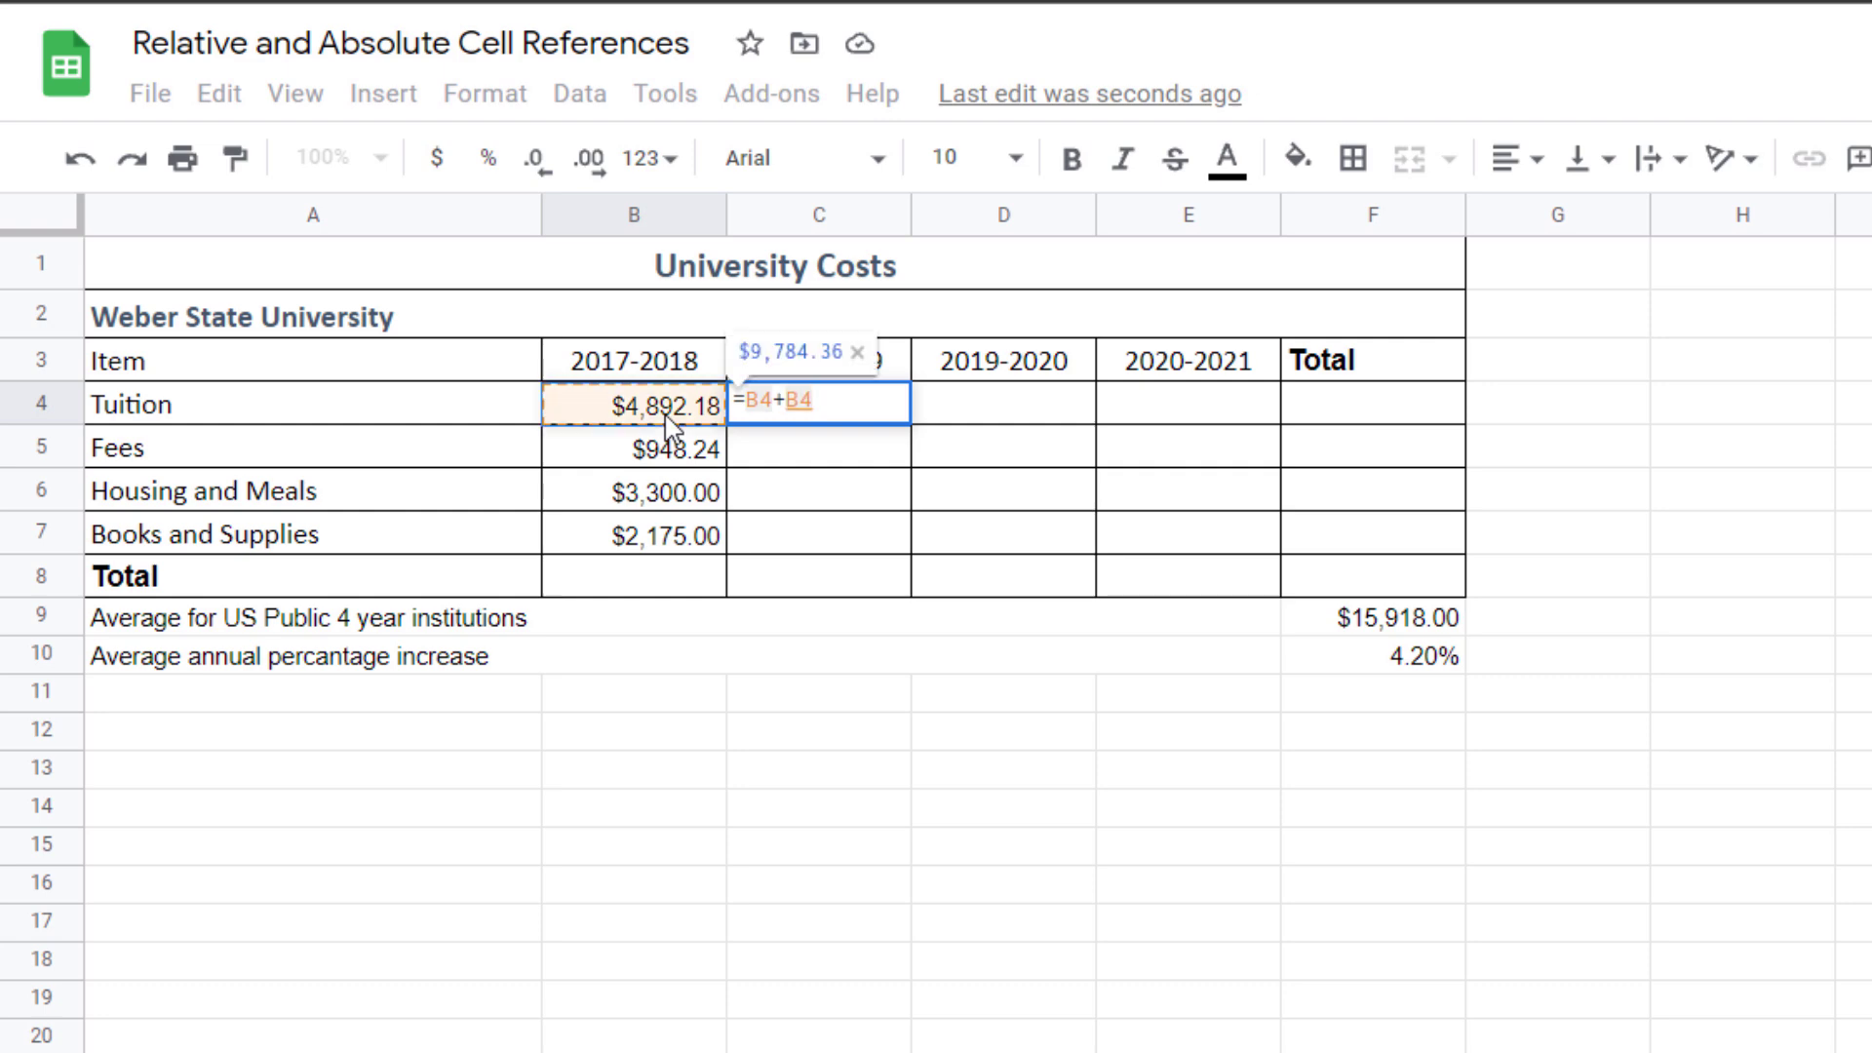
text(*)
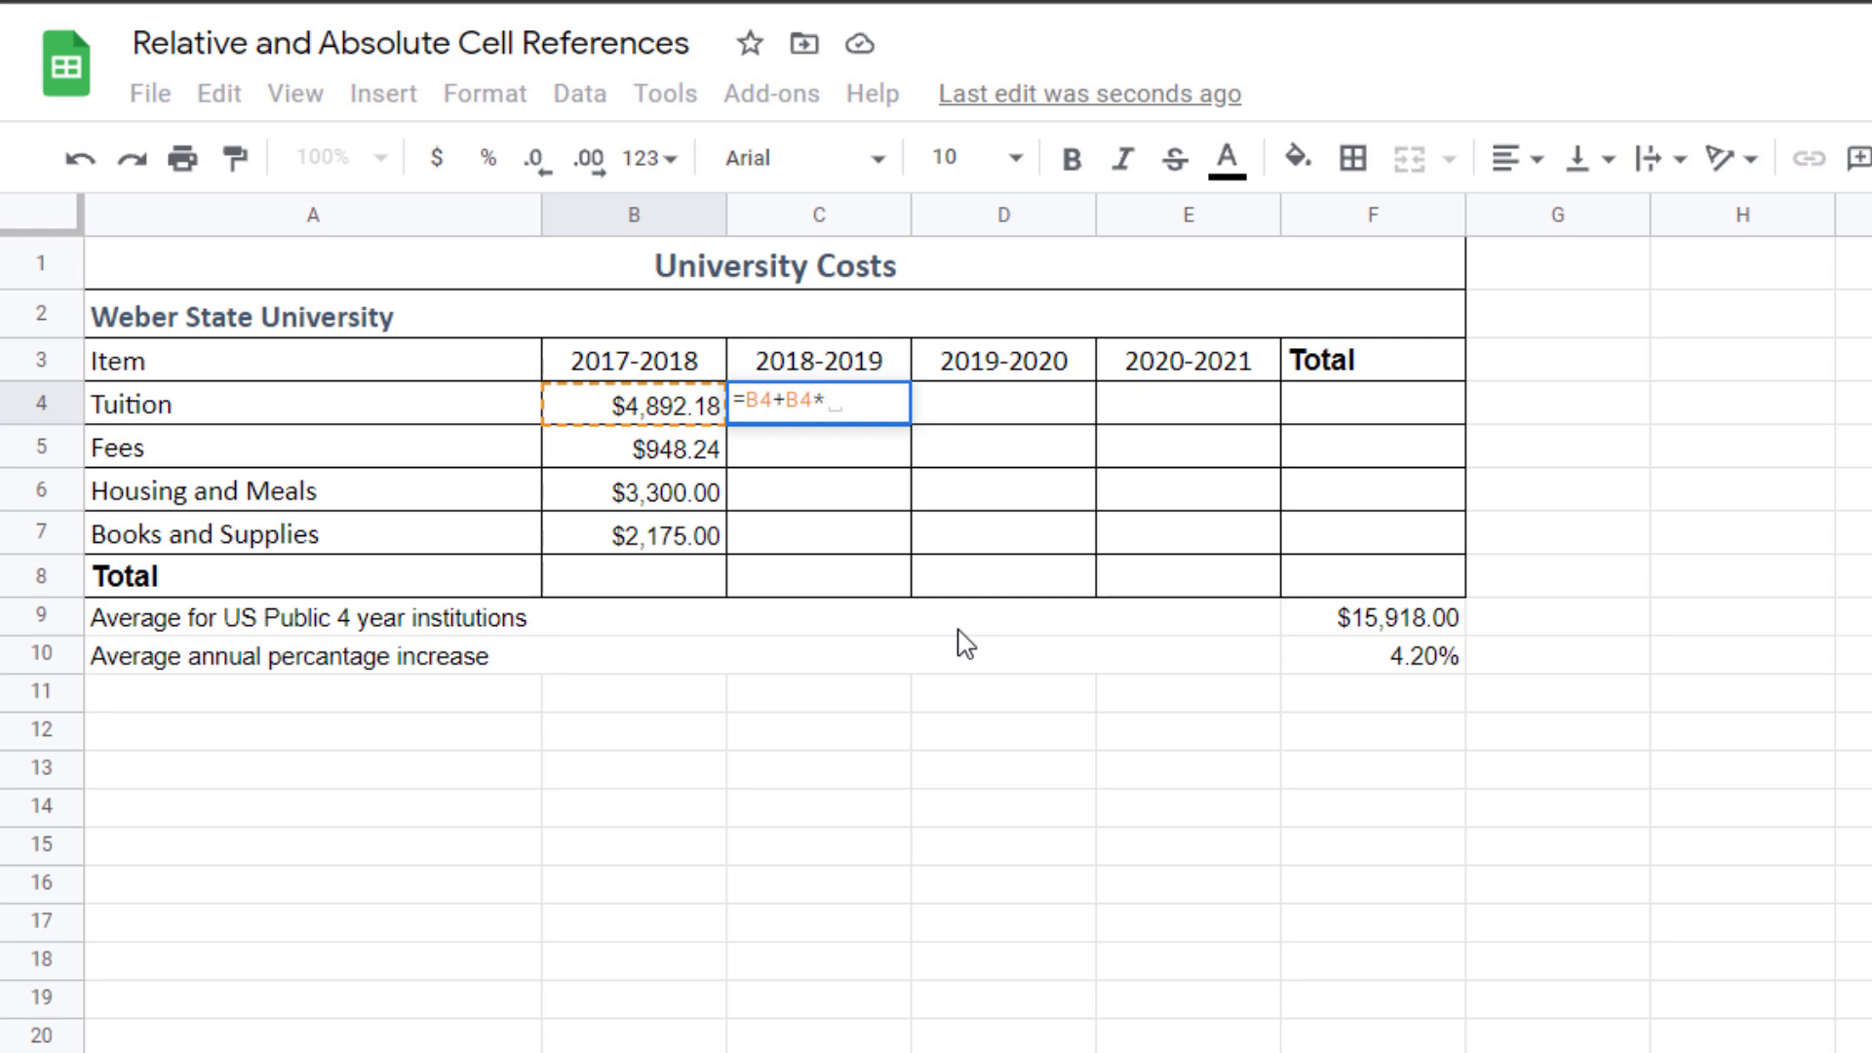
text($)
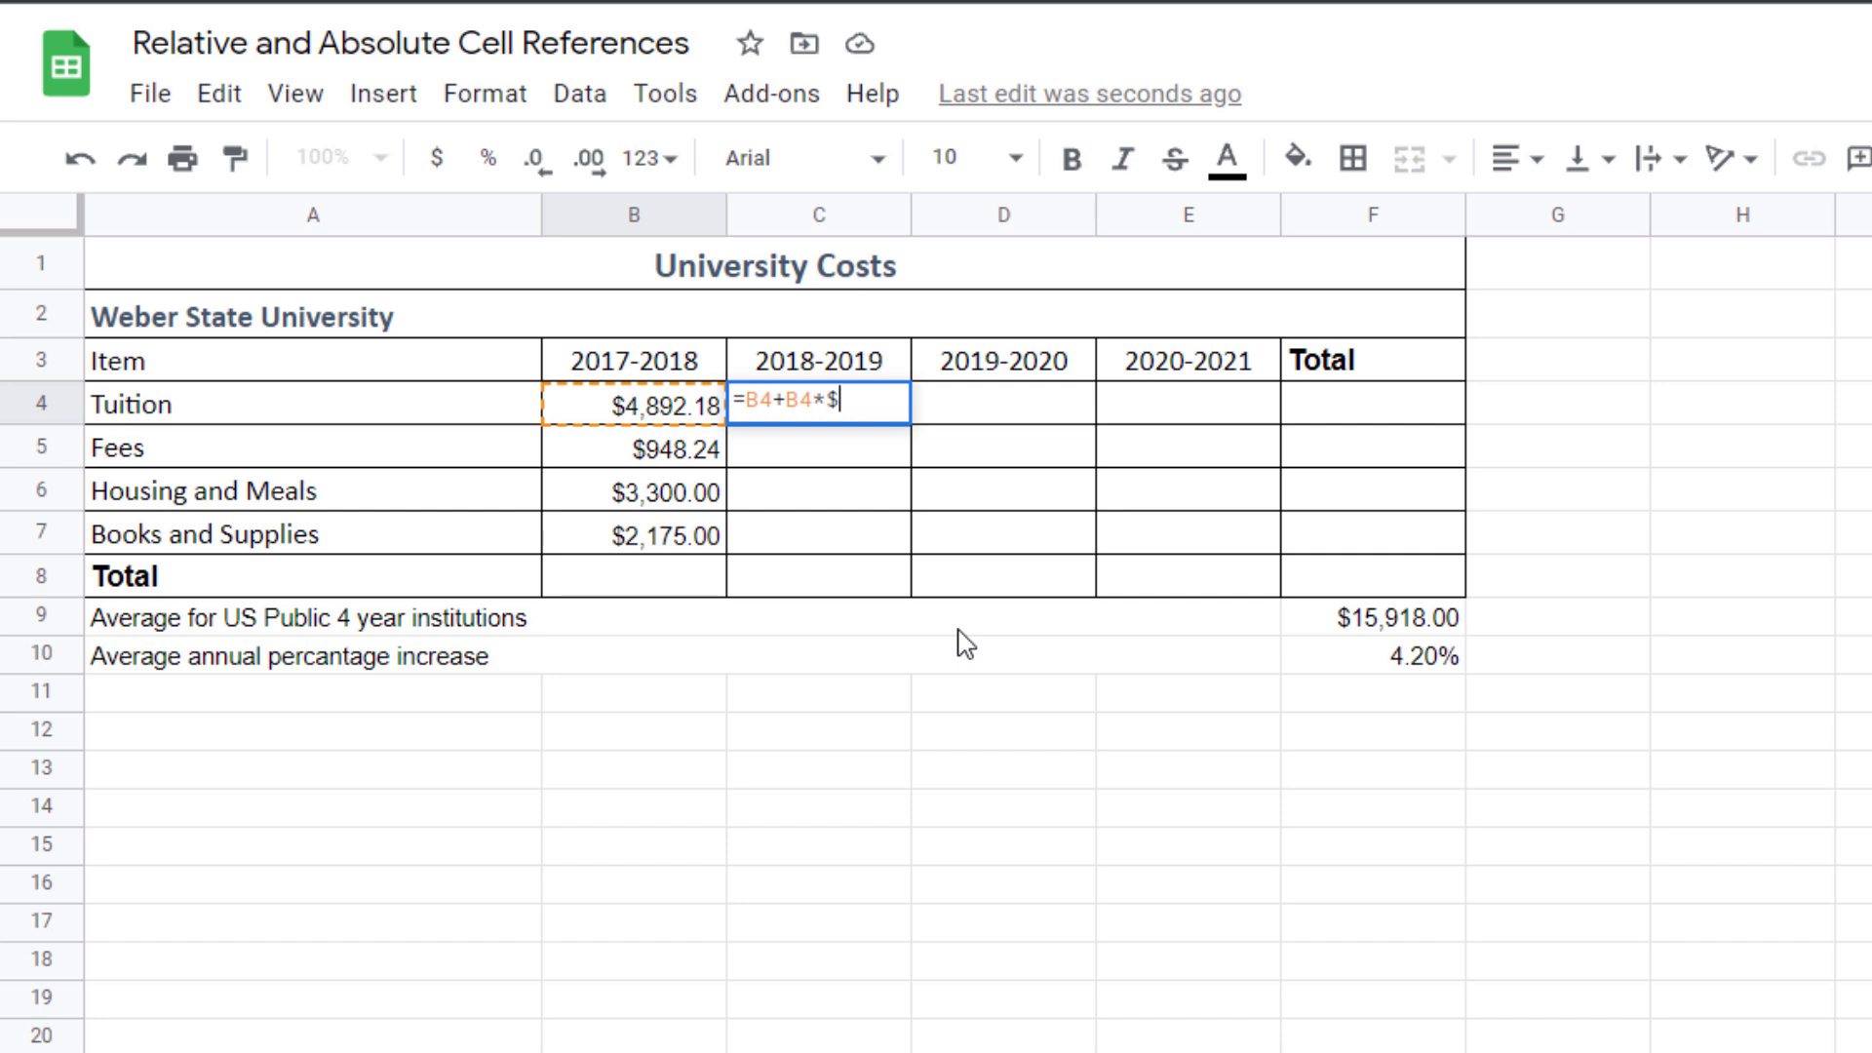
text(F$10)
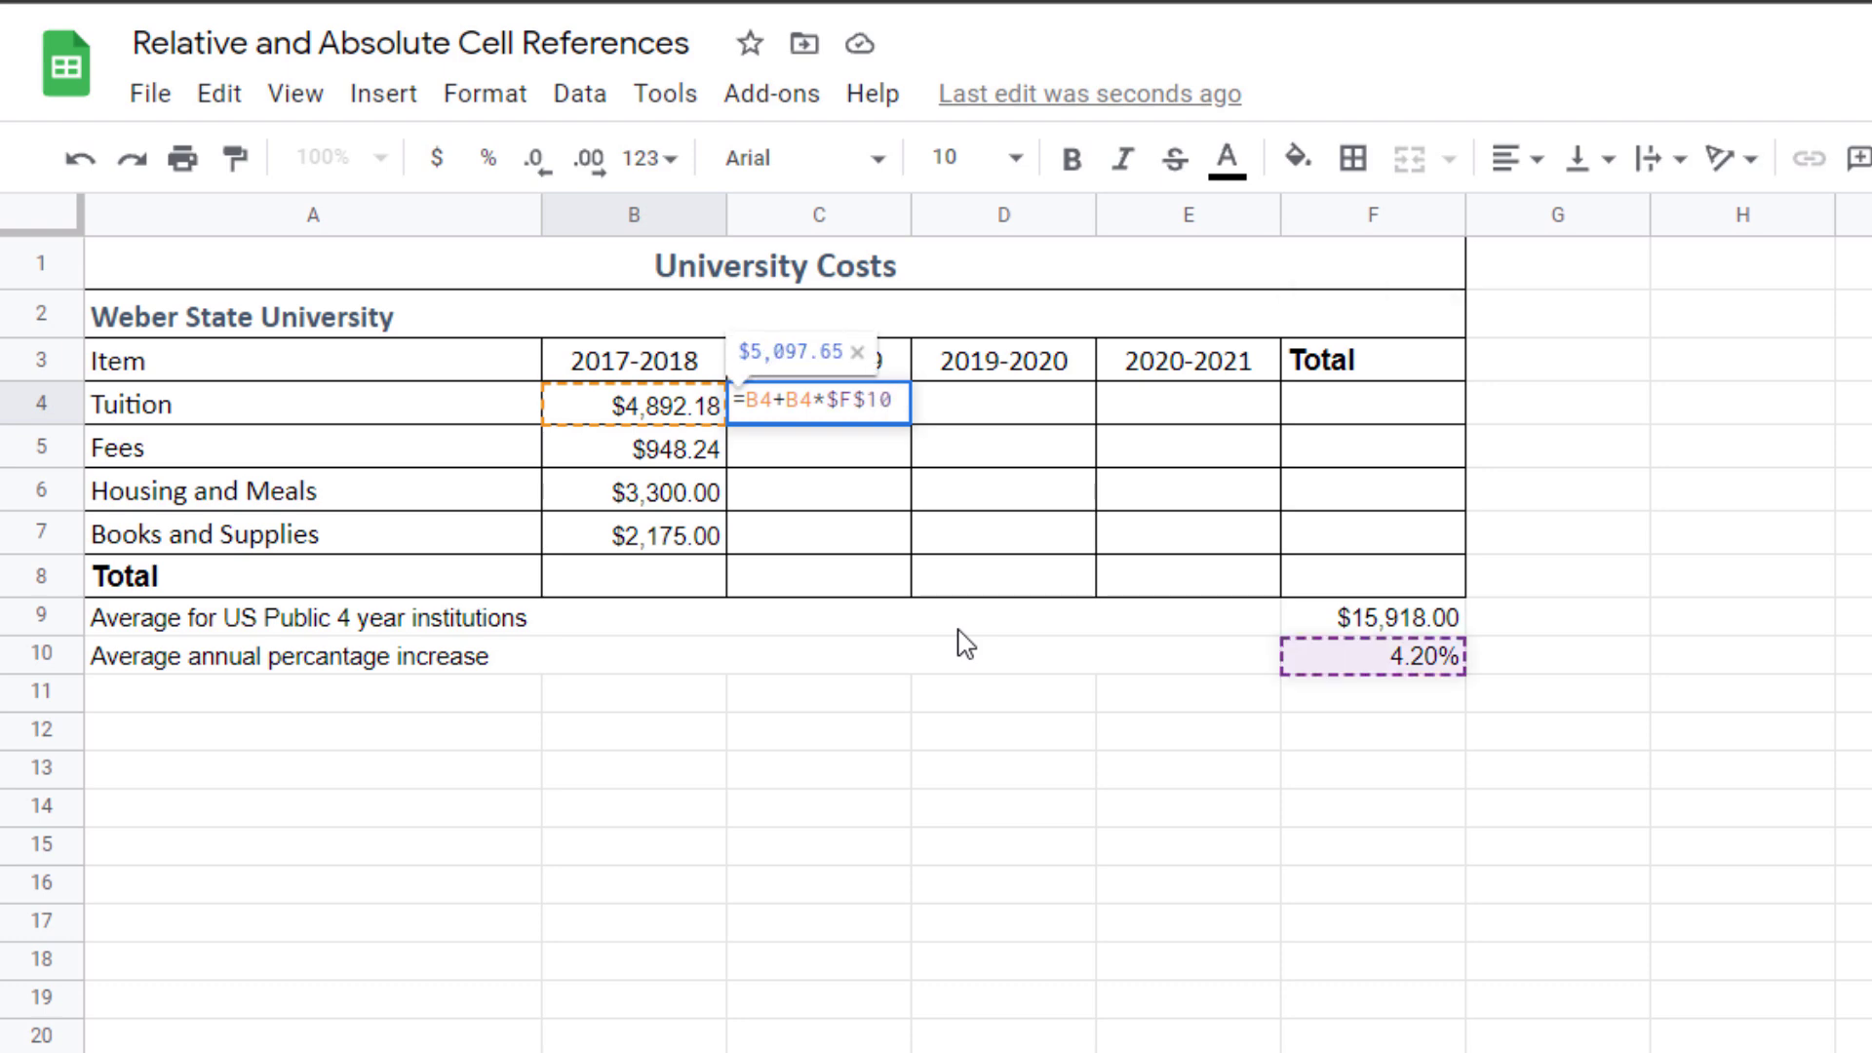
click(1355, 671)
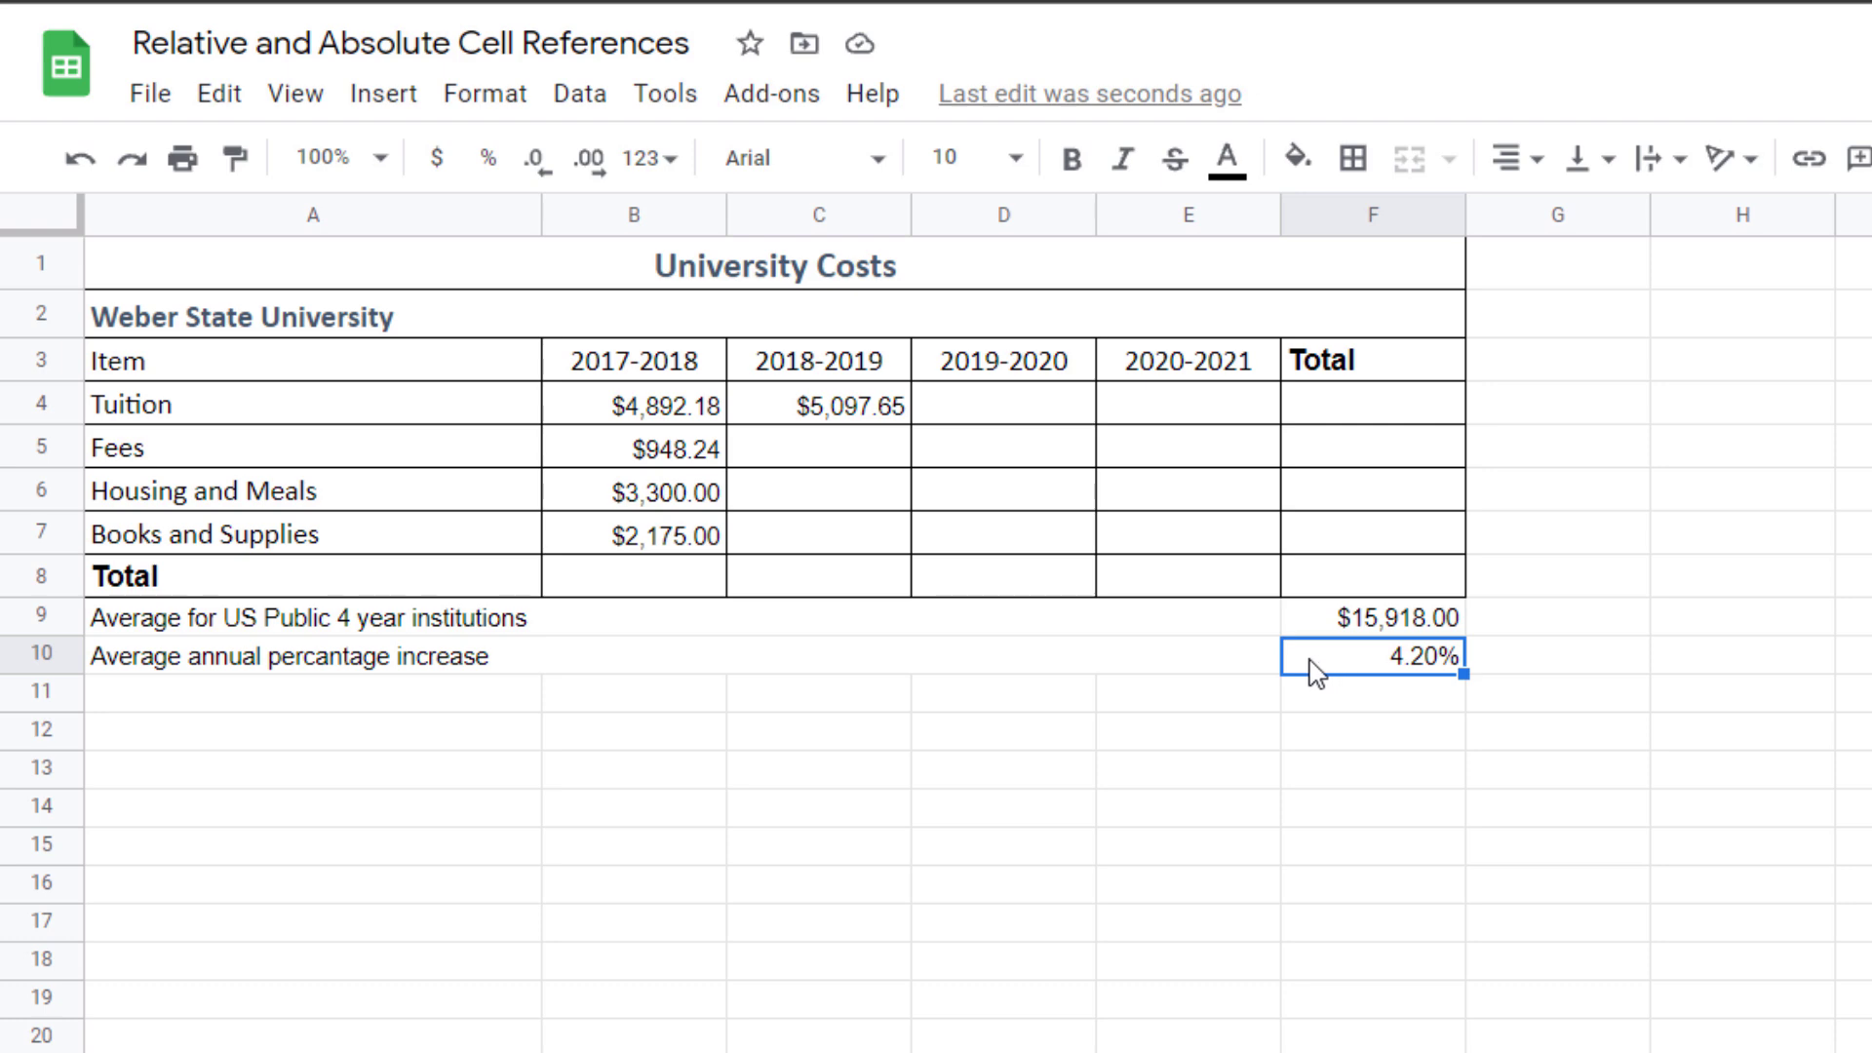
Fill the 2018-2019 Tuition formula down to Books and Supplies in C7, and check the copied references by briefly showing the formulas
click(889, 416)
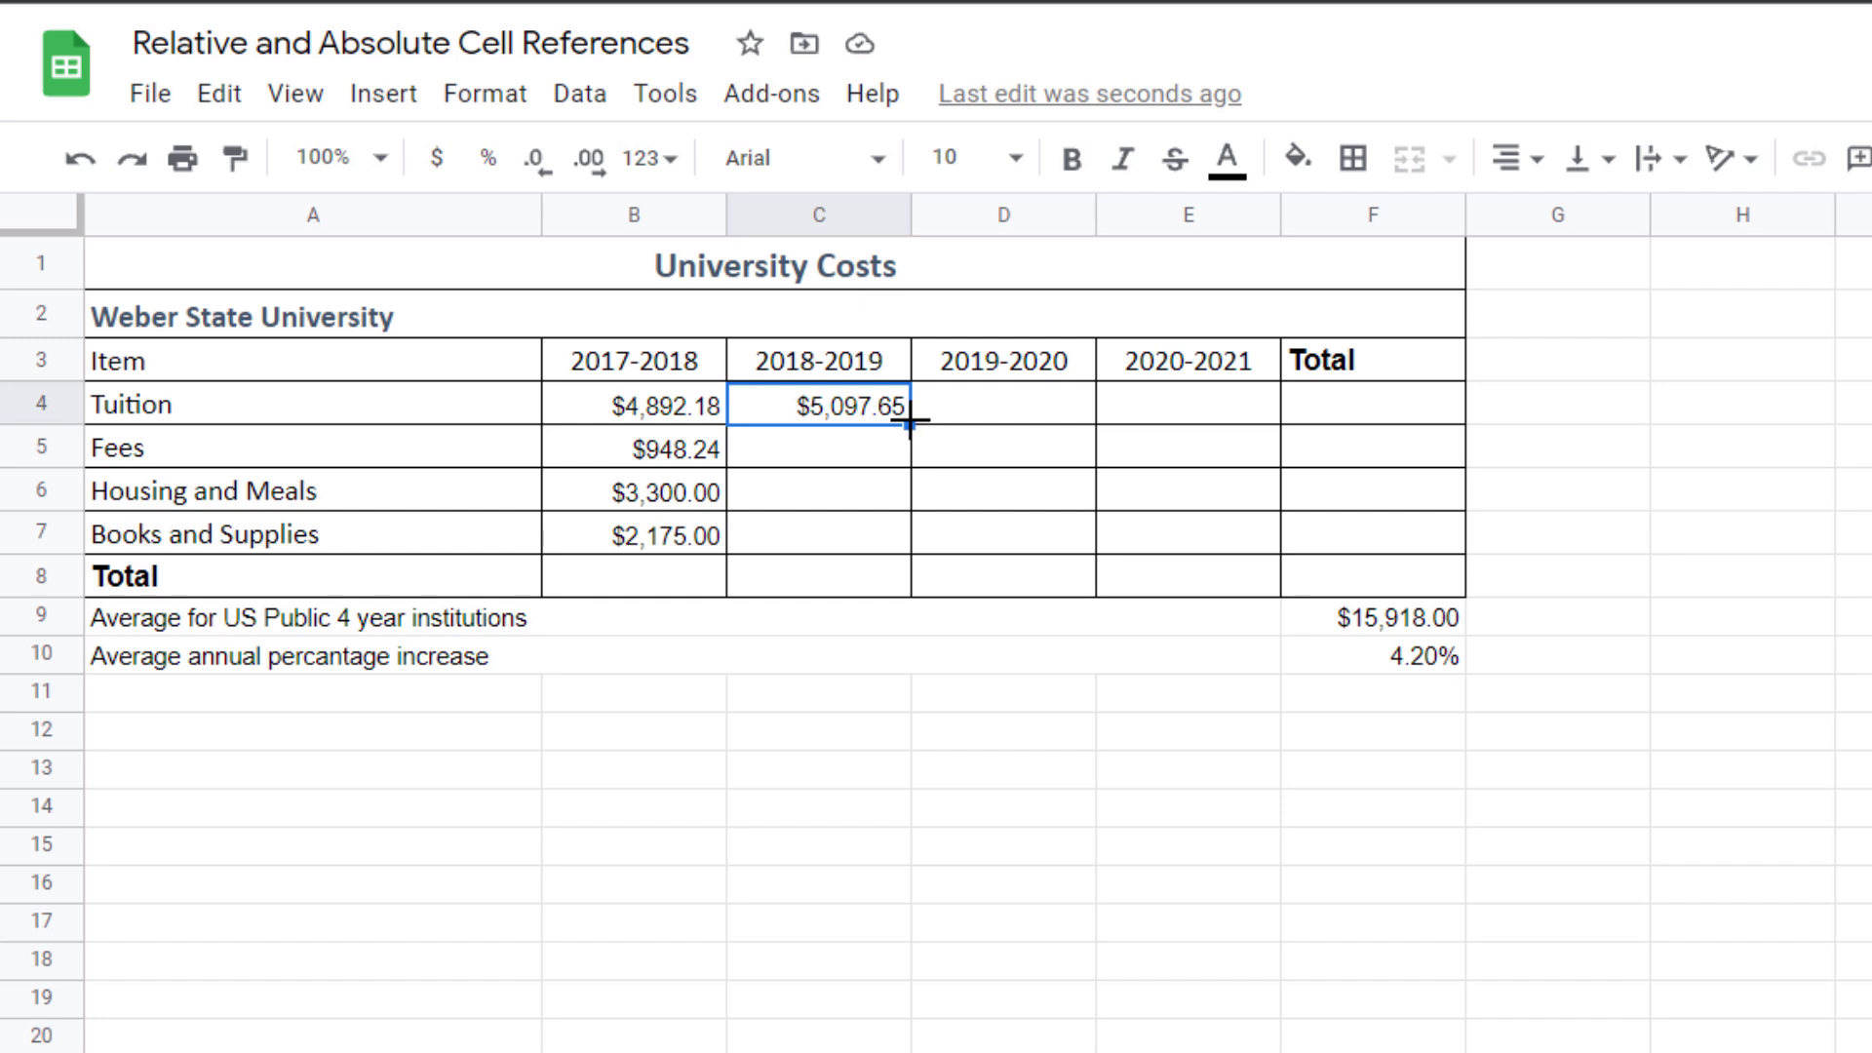
drag(909, 424, 882, 527)
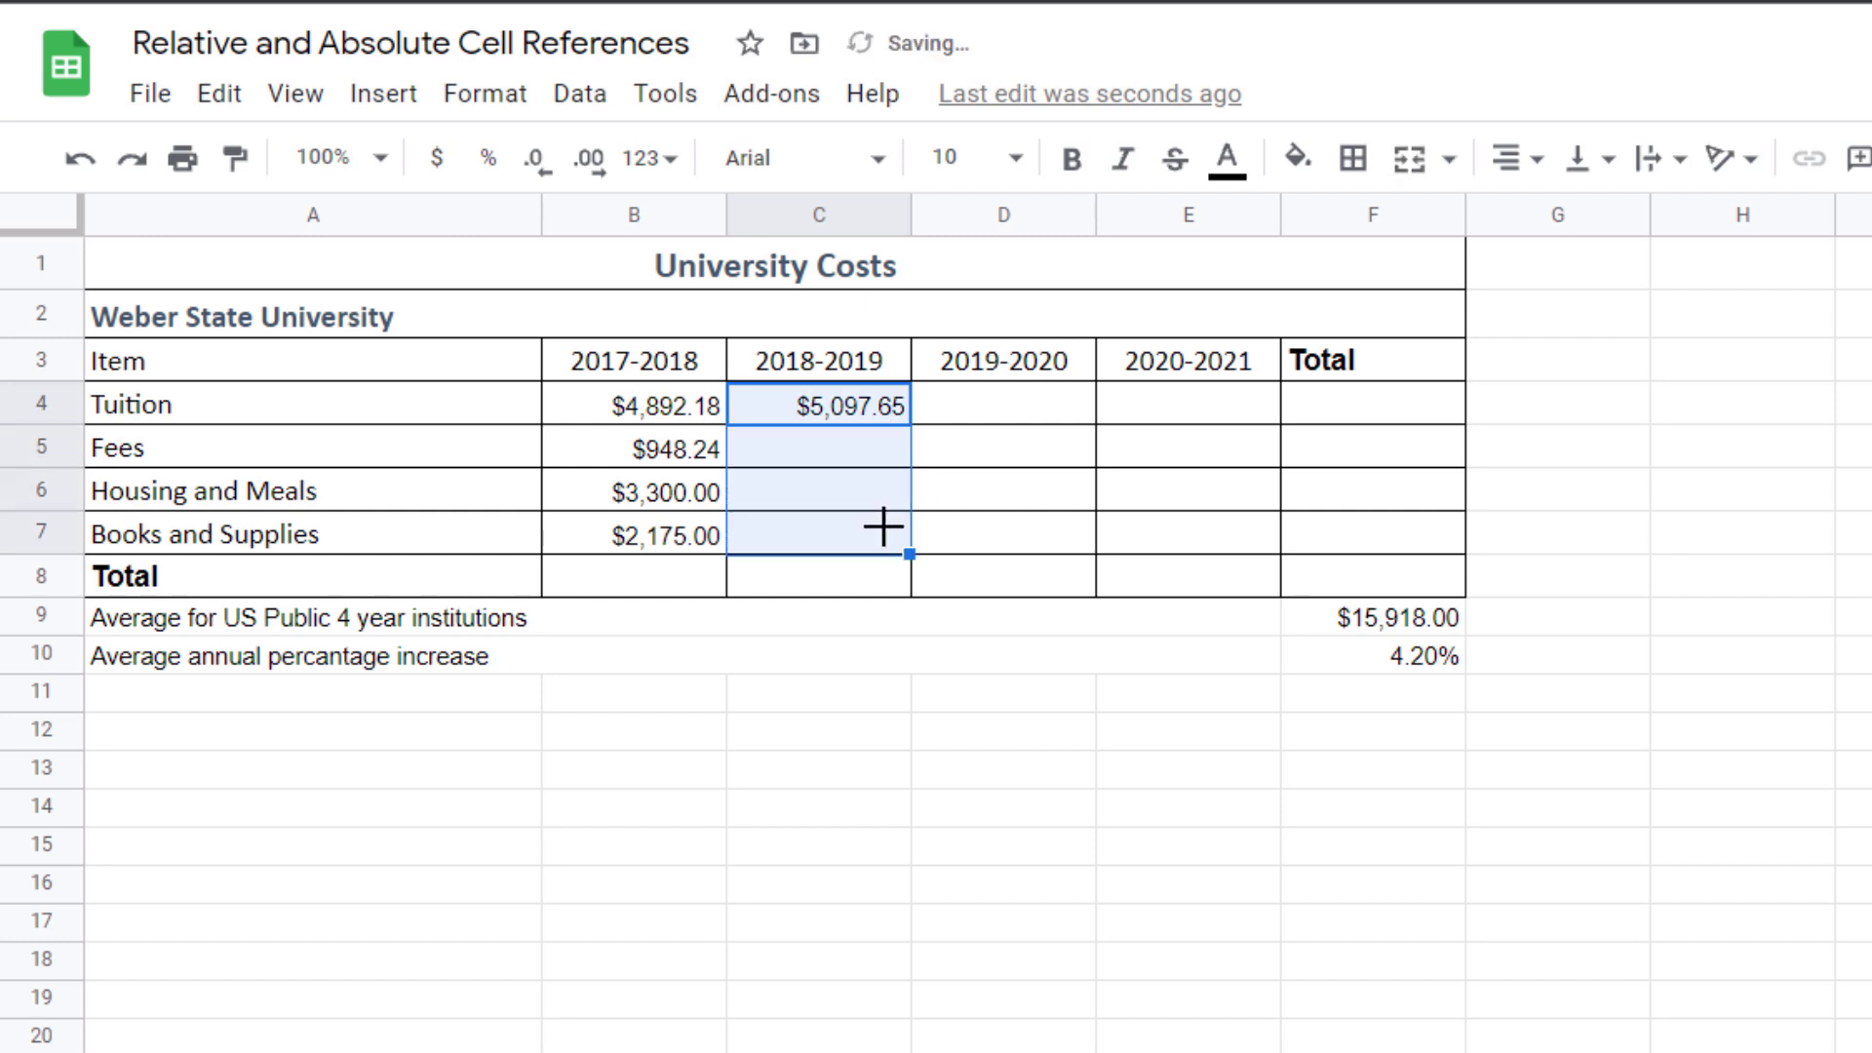
click(863, 532)
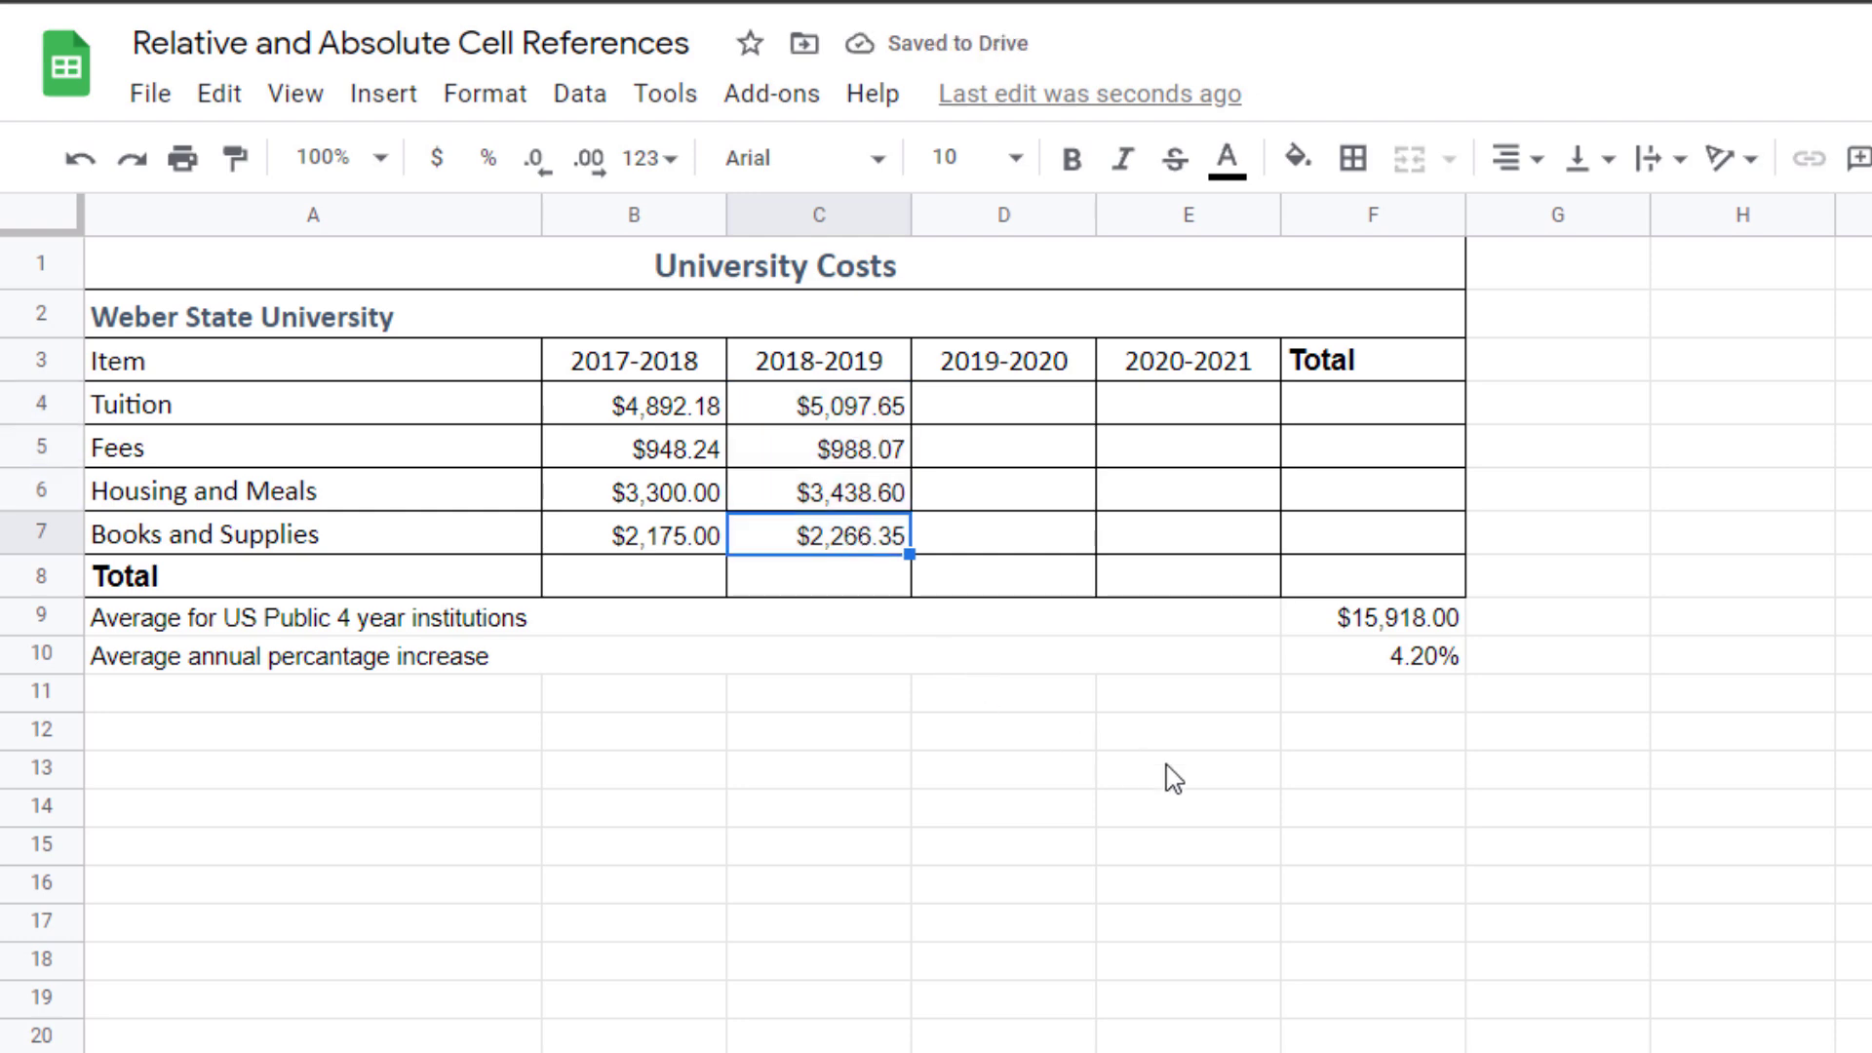
key(ctrl+grave)
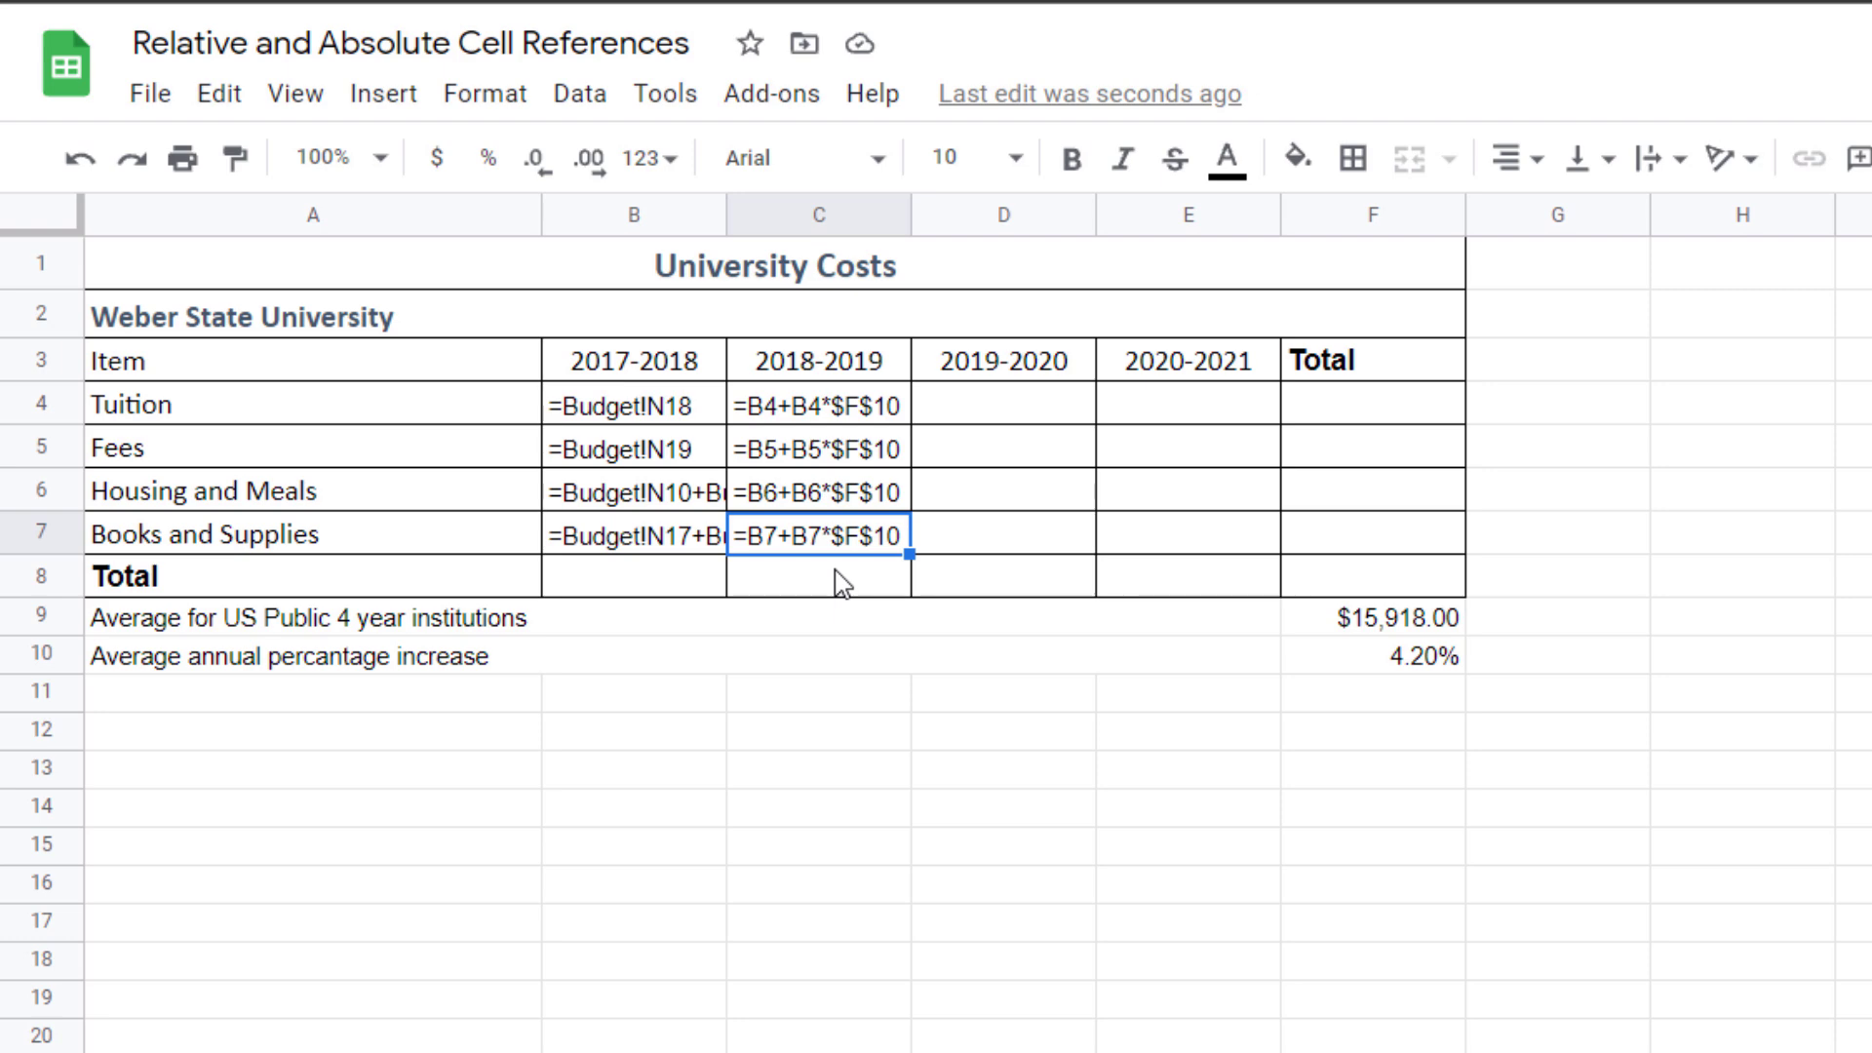
key(ctrl+grave)
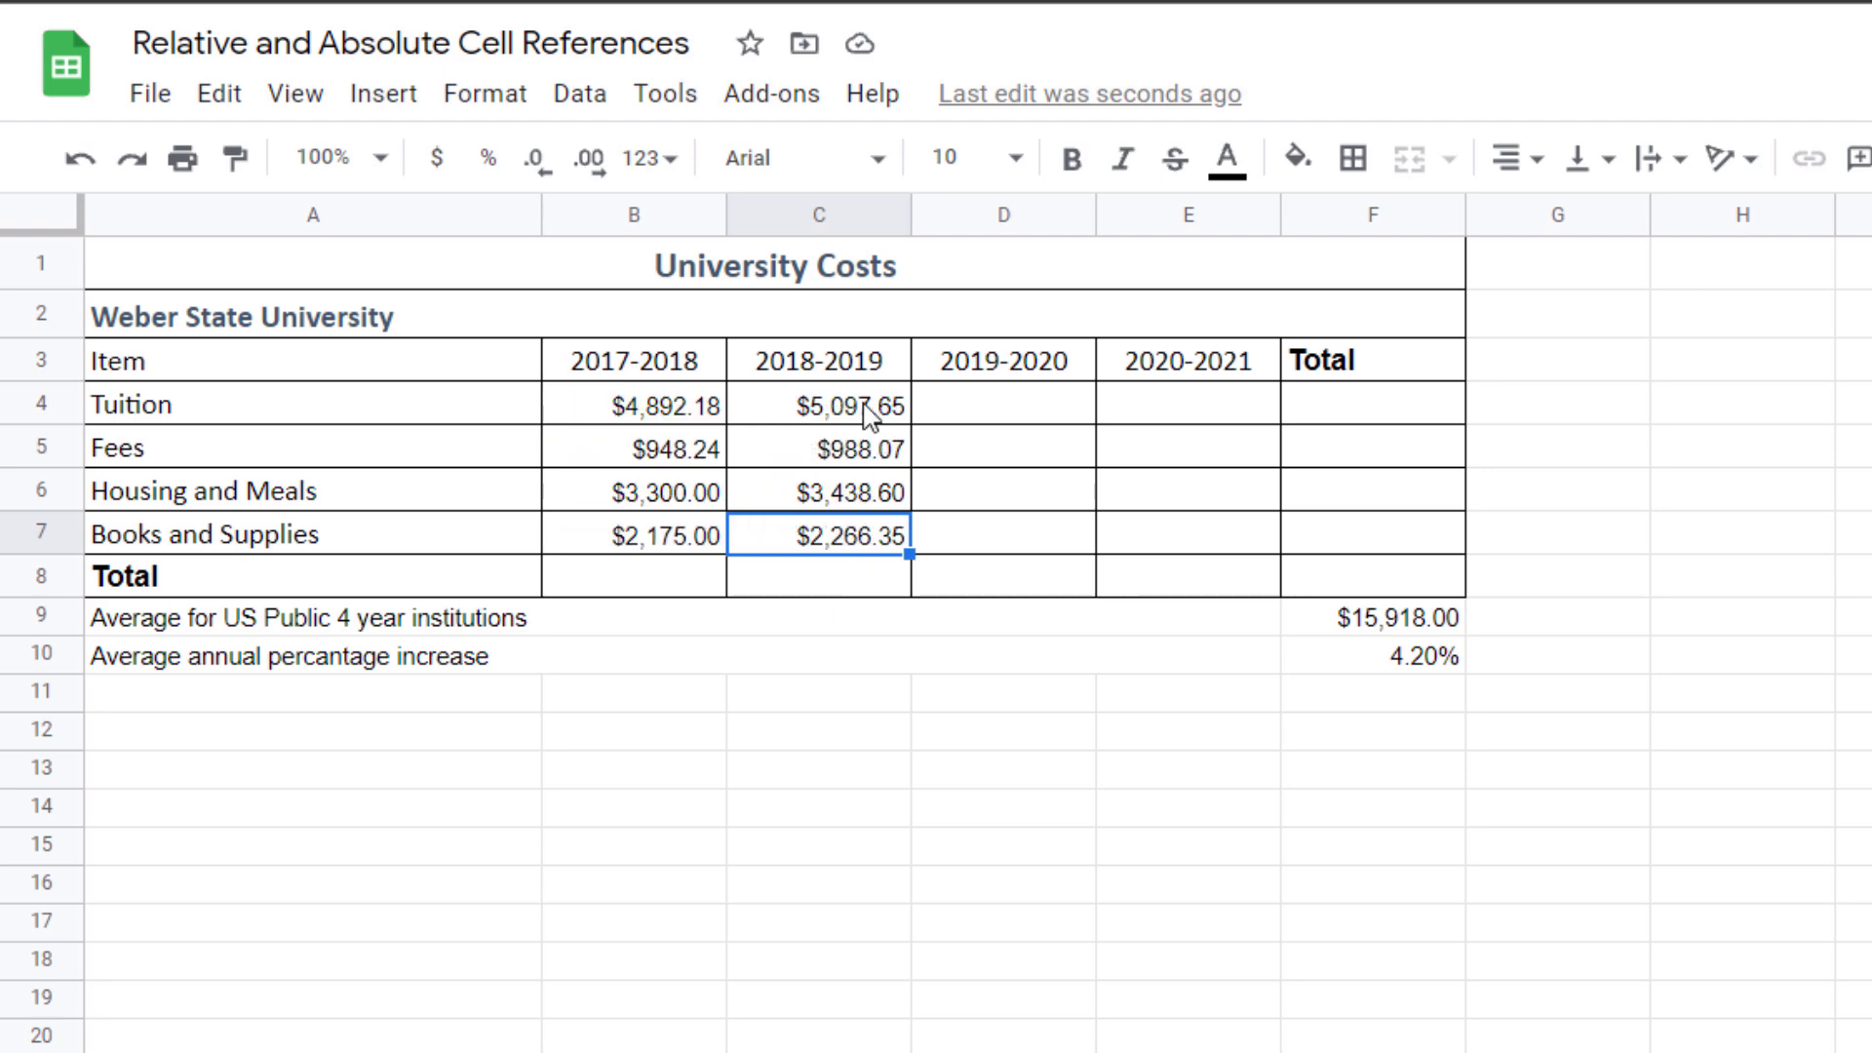
Fill the 2018-2019 formulas in C4:C7 across to 2020-2021 in column E, and check the references by briefly showing the formulas
drag(867, 415, 1248, 536)
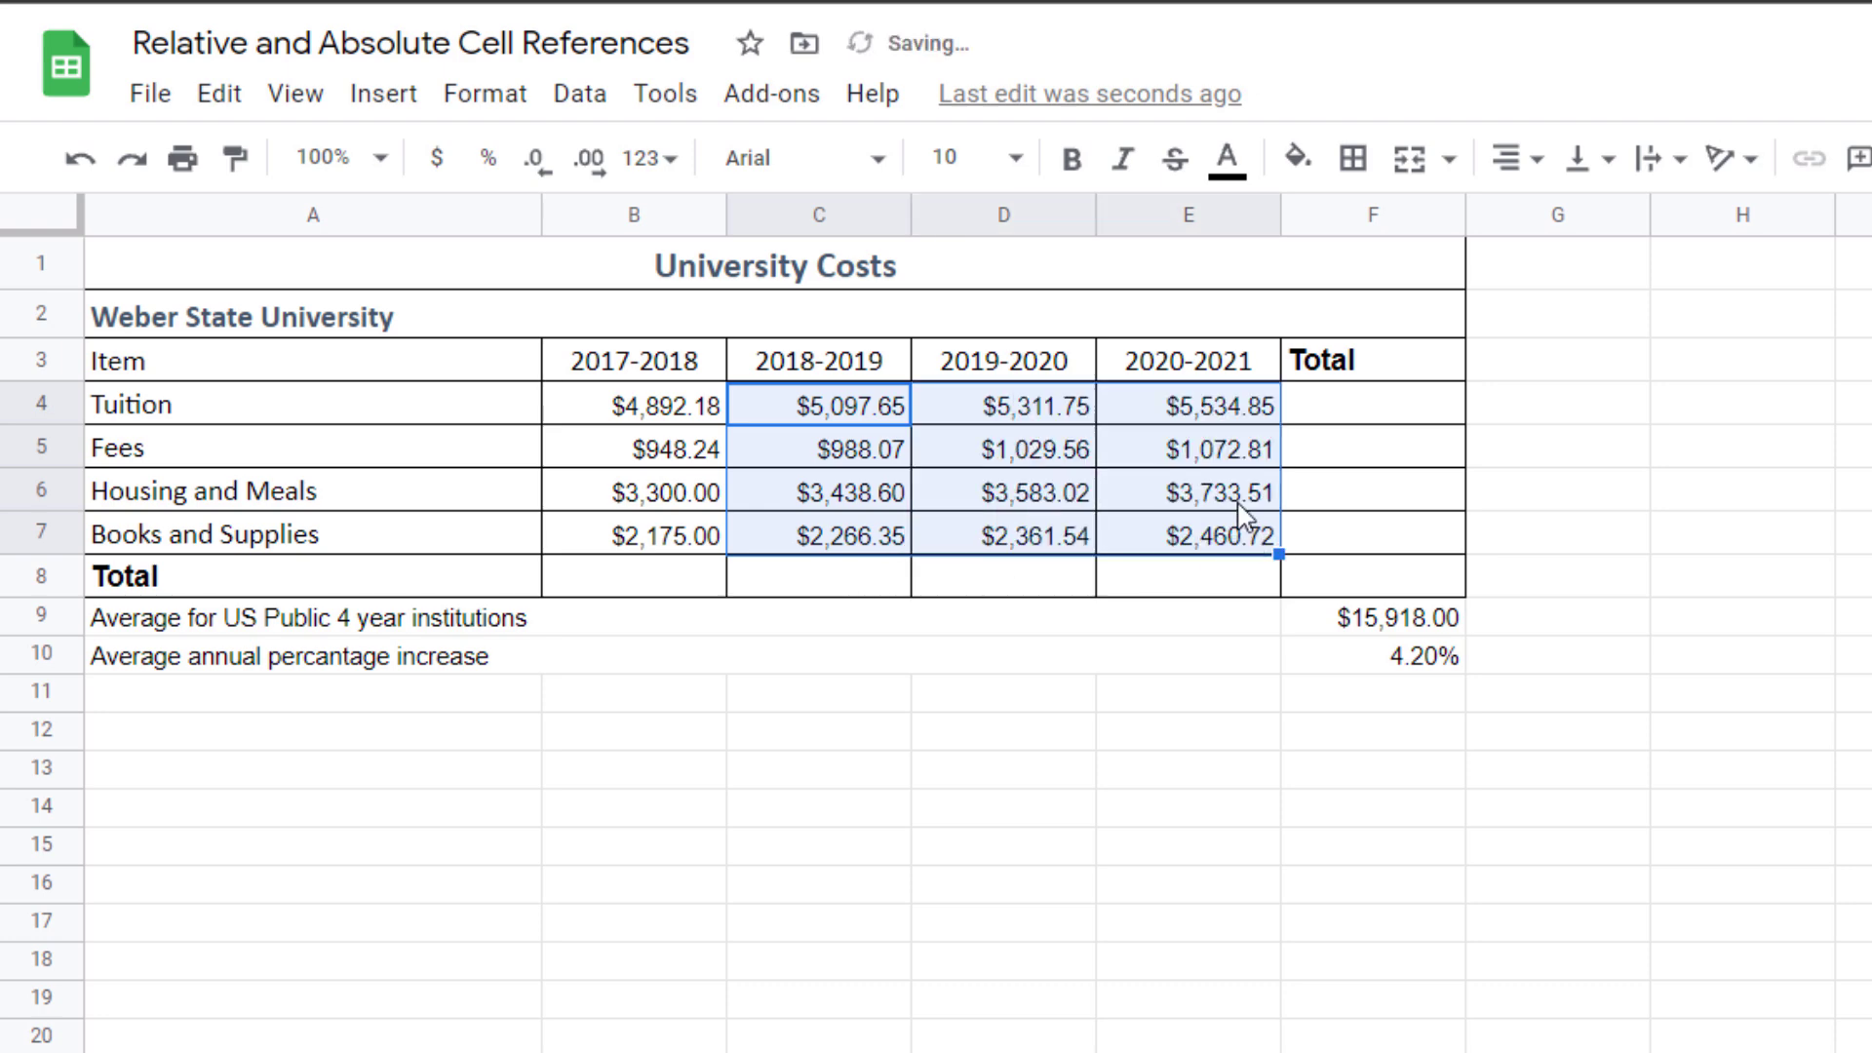
click(1216, 408)
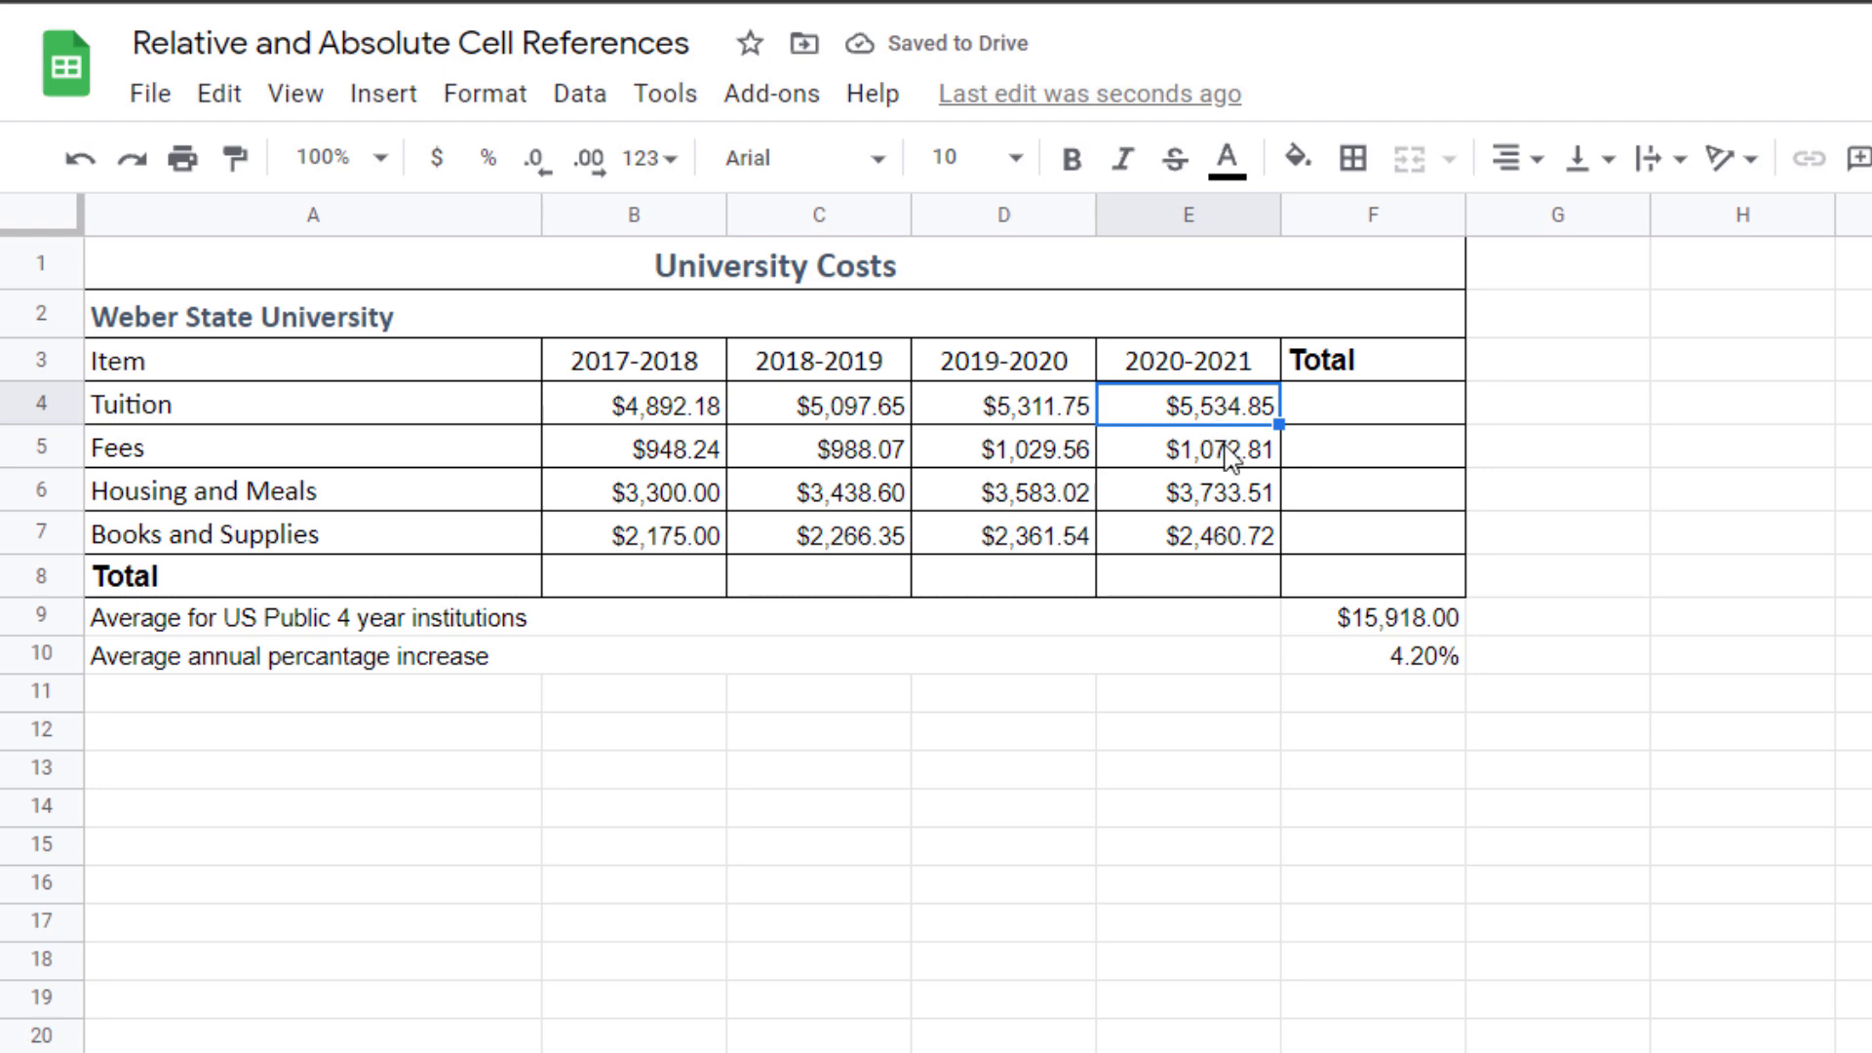
key(ctrl+grave)
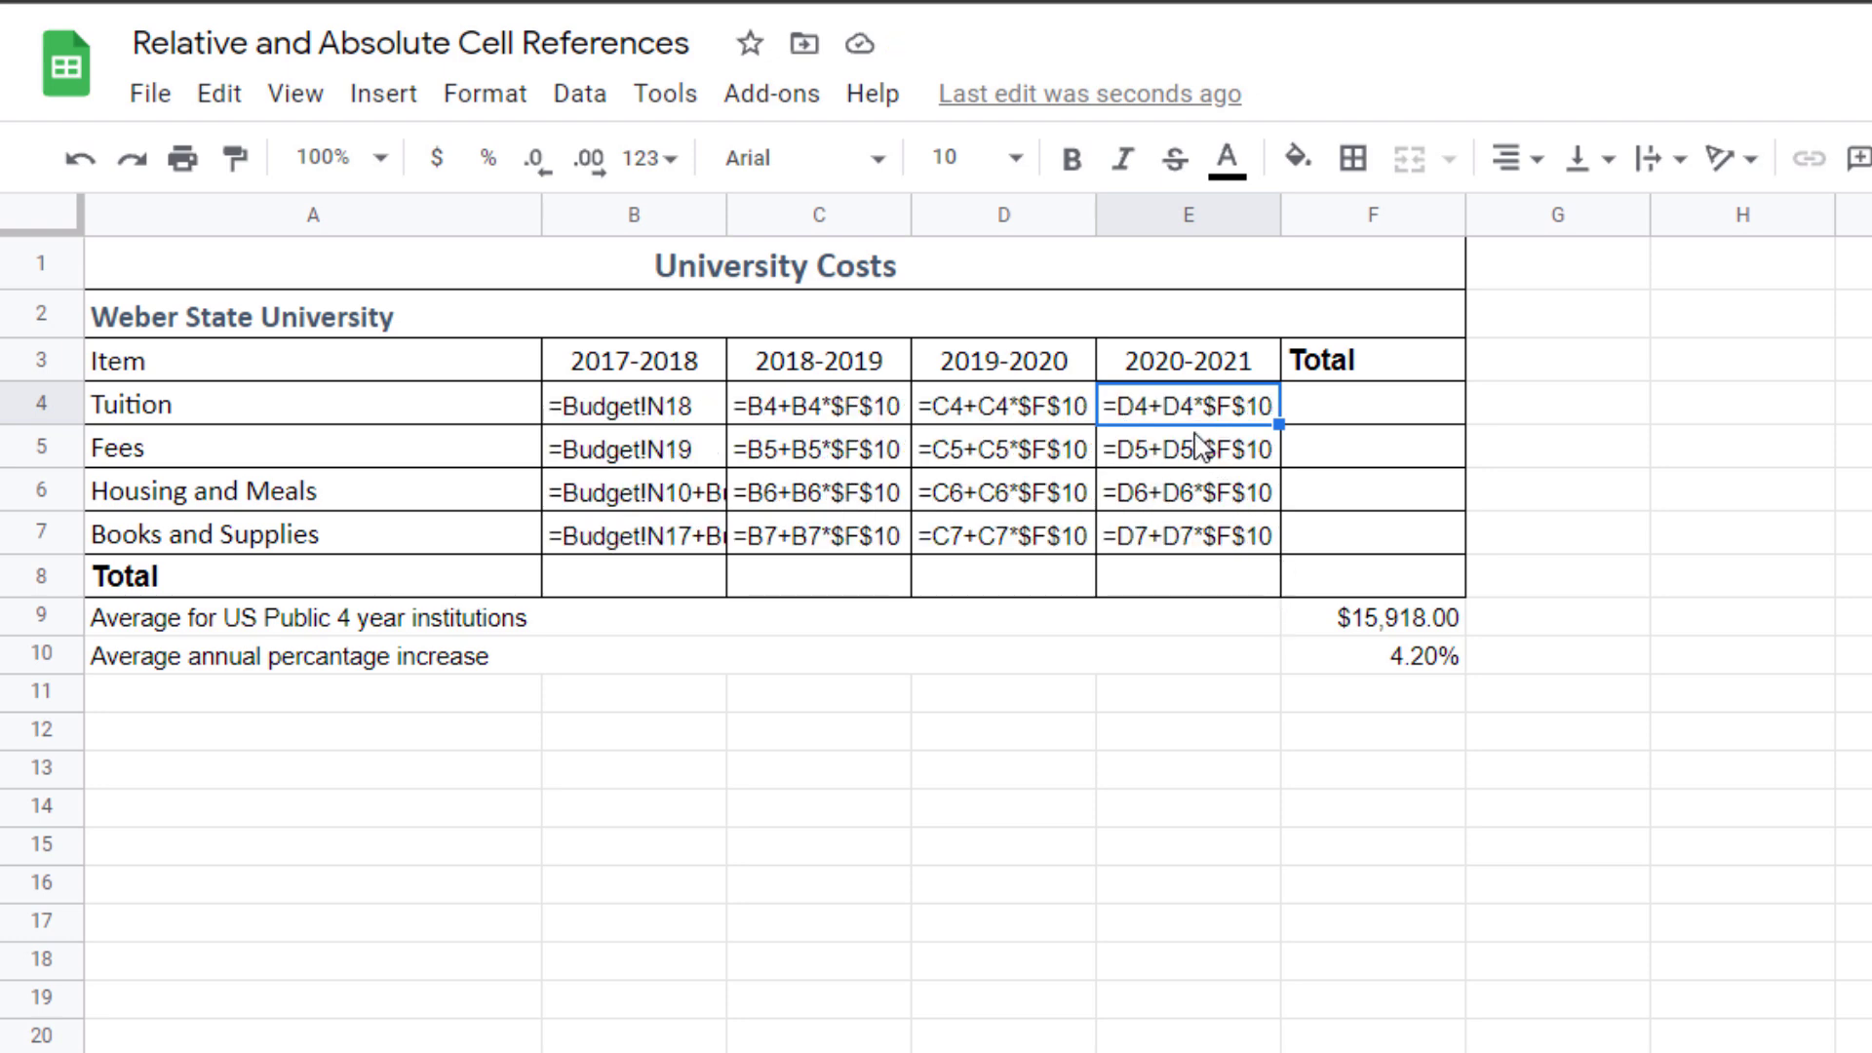
key(ctrl+grave)
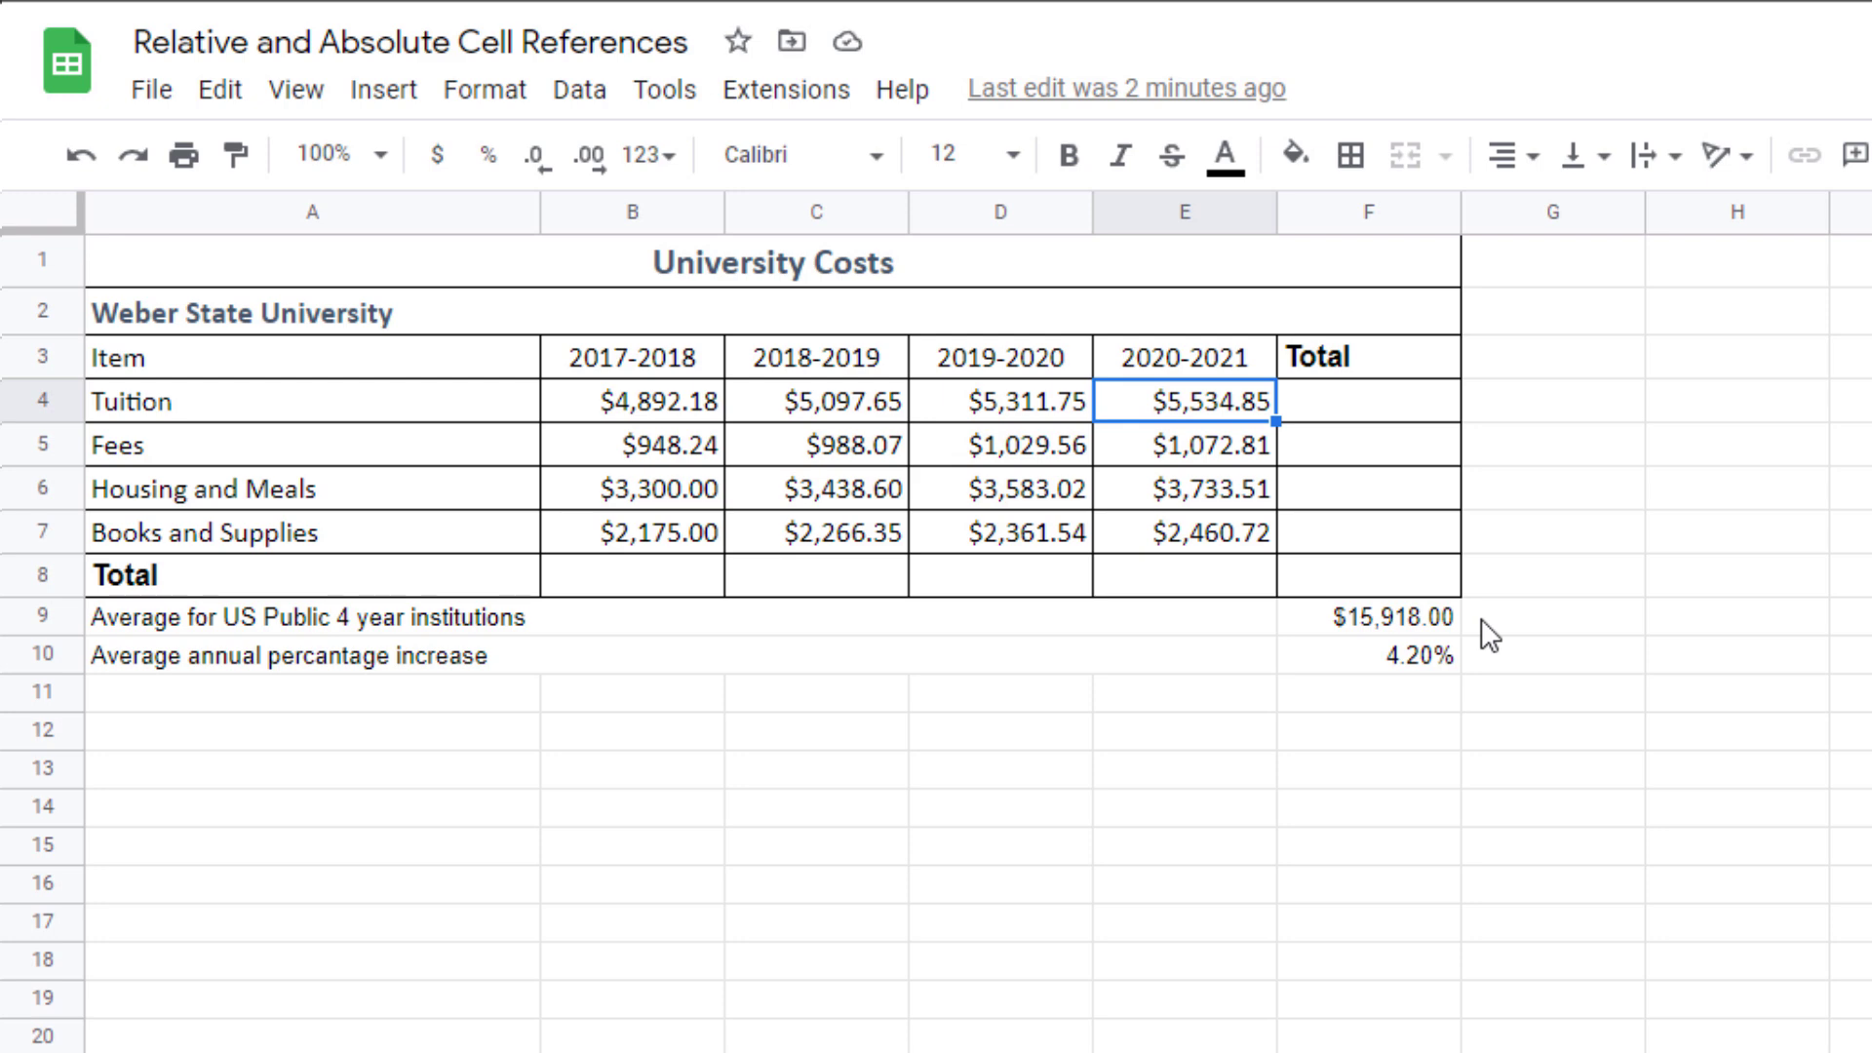
Insert a row above the Average for US Public 4 year institutions row
click(722, 616)
click(395, 93)
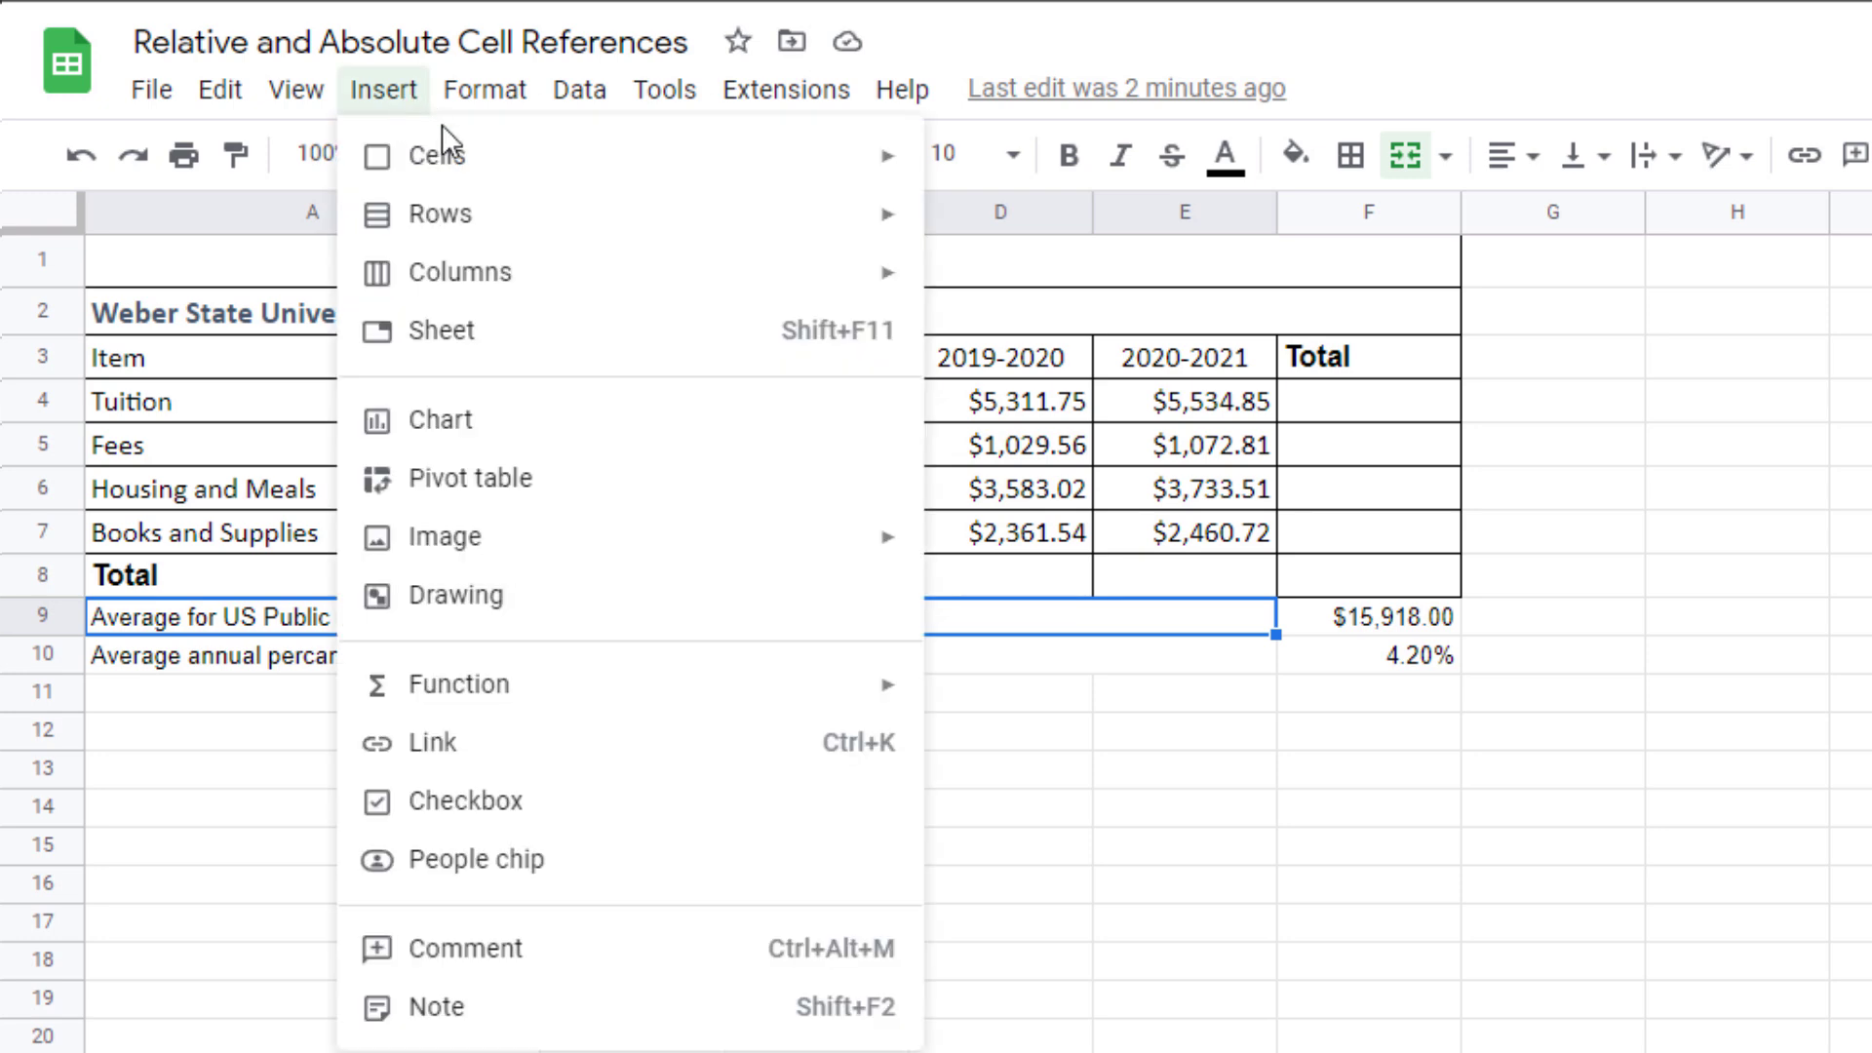
mouse_move(722, 229)
click(1265, 236)
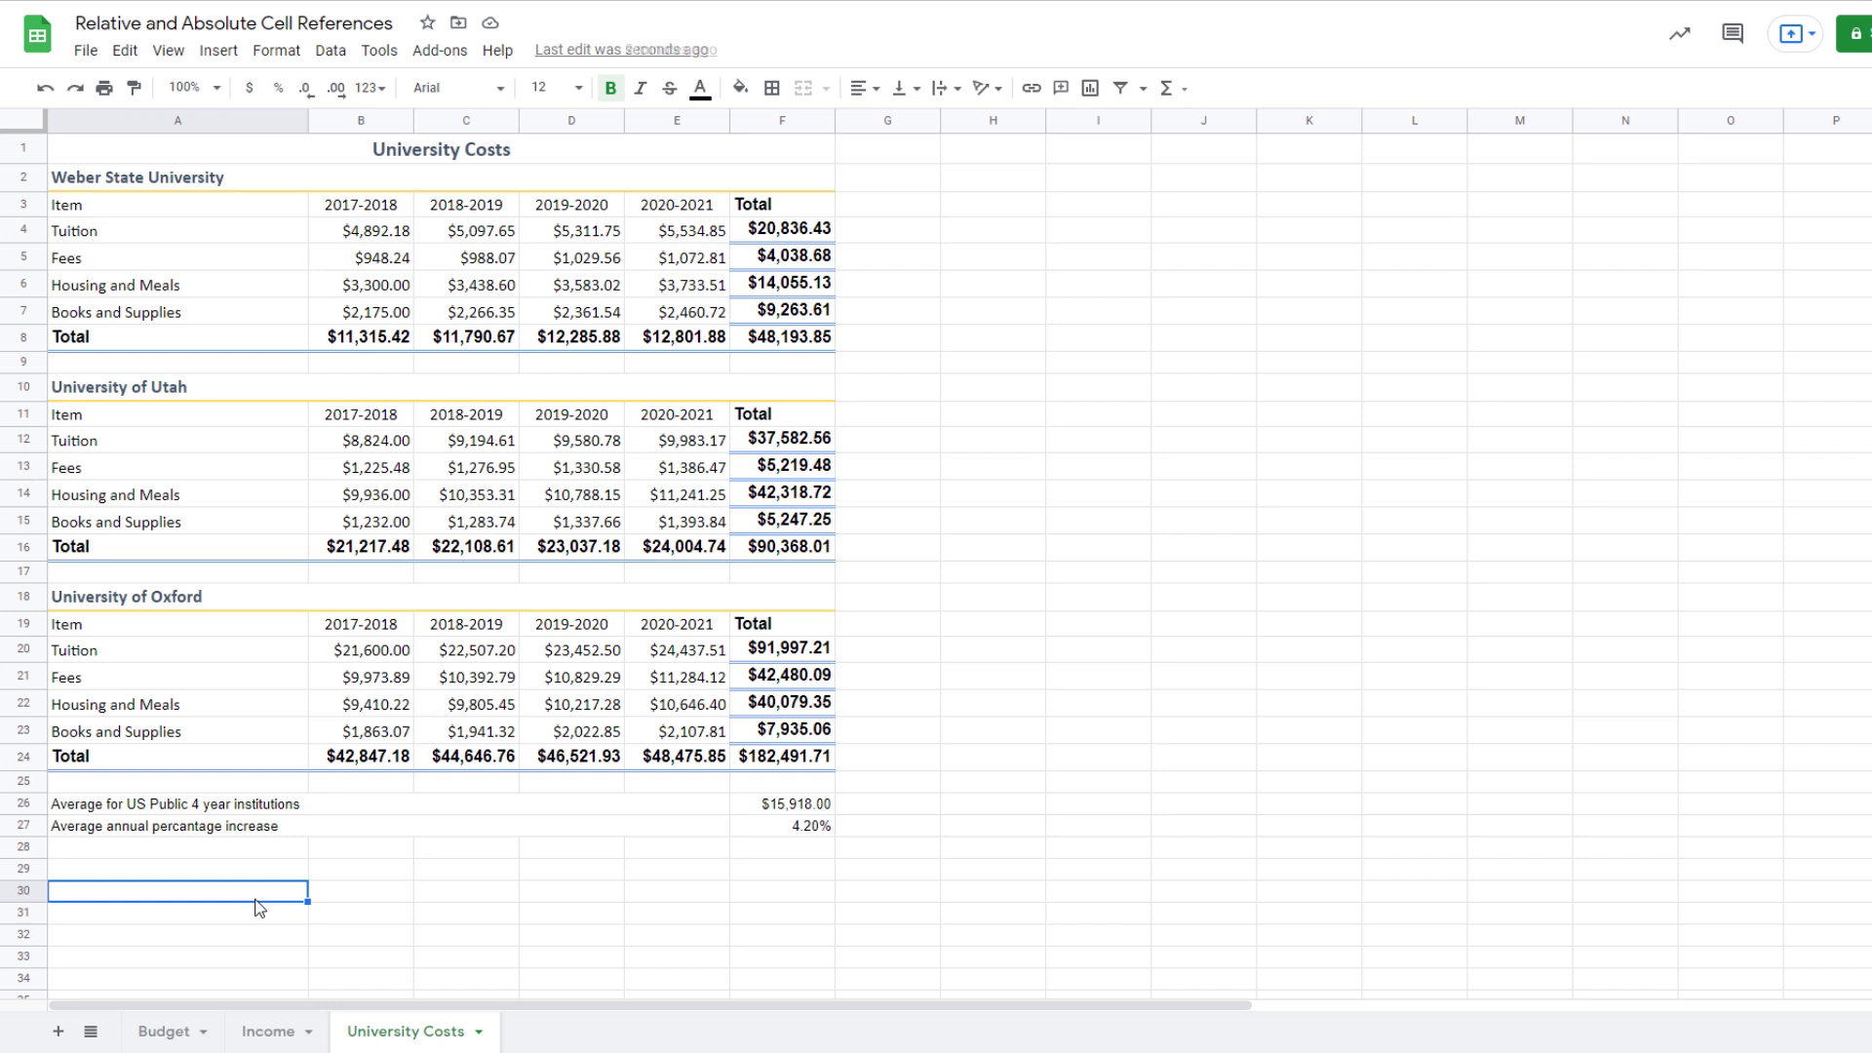
List Weber State University, University of Utah and University of Oxford in A30:A32, with $11,315.42, $21,217.48 and $42,847.18 in C30:C32
text(Weber State University University of Utah University of Oxford)
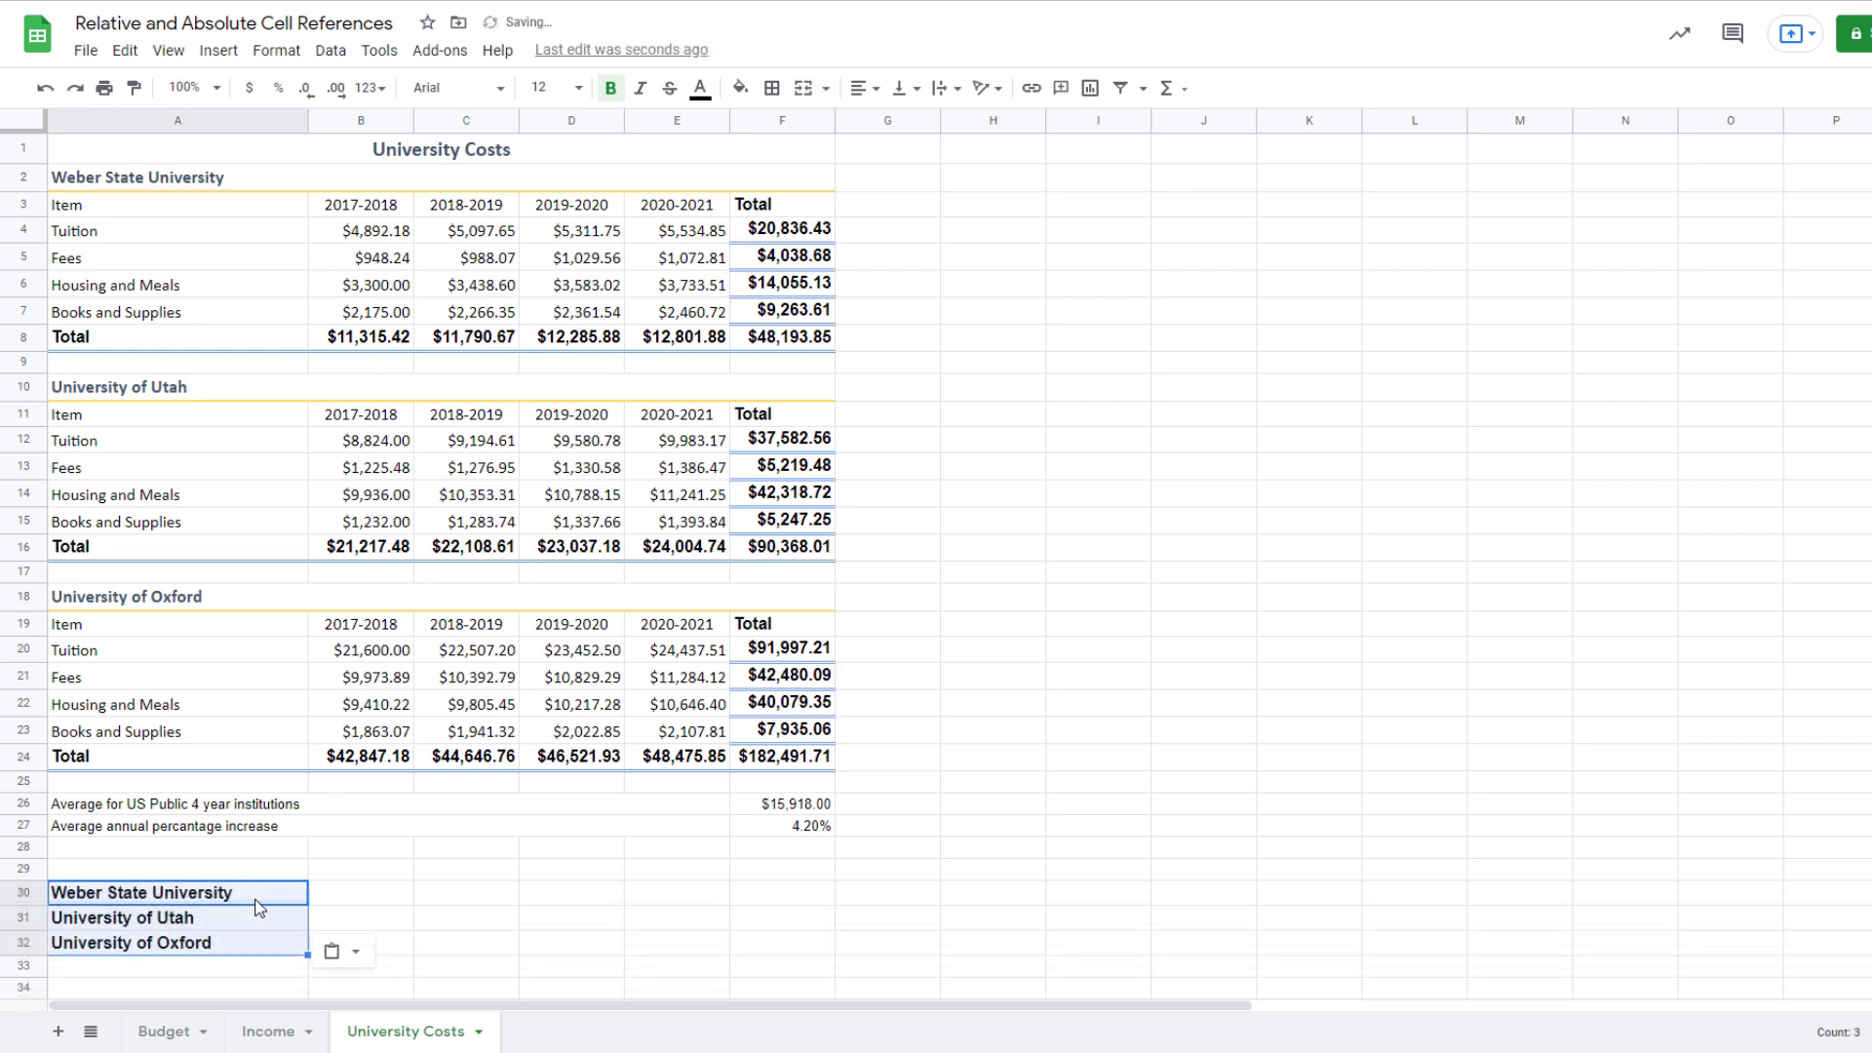
click(466, 893)
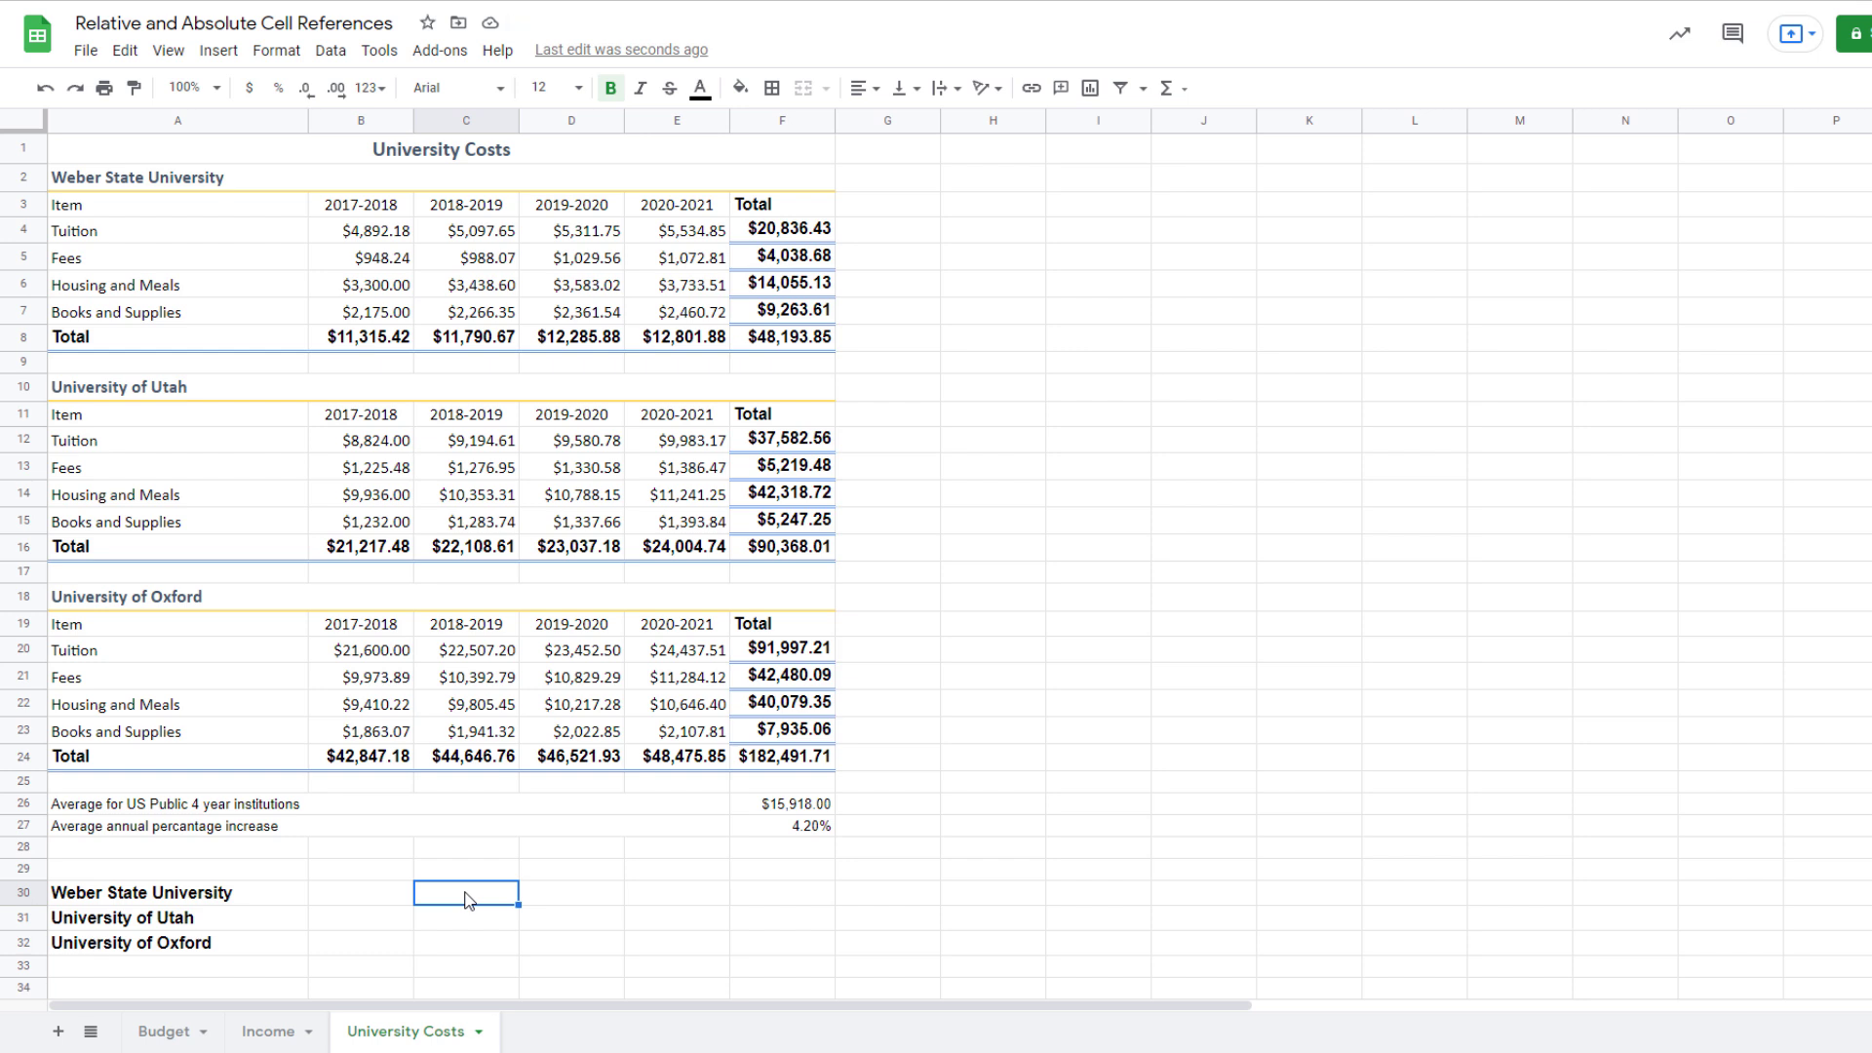
text($11,315.42 $21,217.48 $42,847.18)
Calculate Weber State's percentage difference from the US average in D30 with =(C30/$F$26)-1, and fill the formula down to D32
key(Tab)
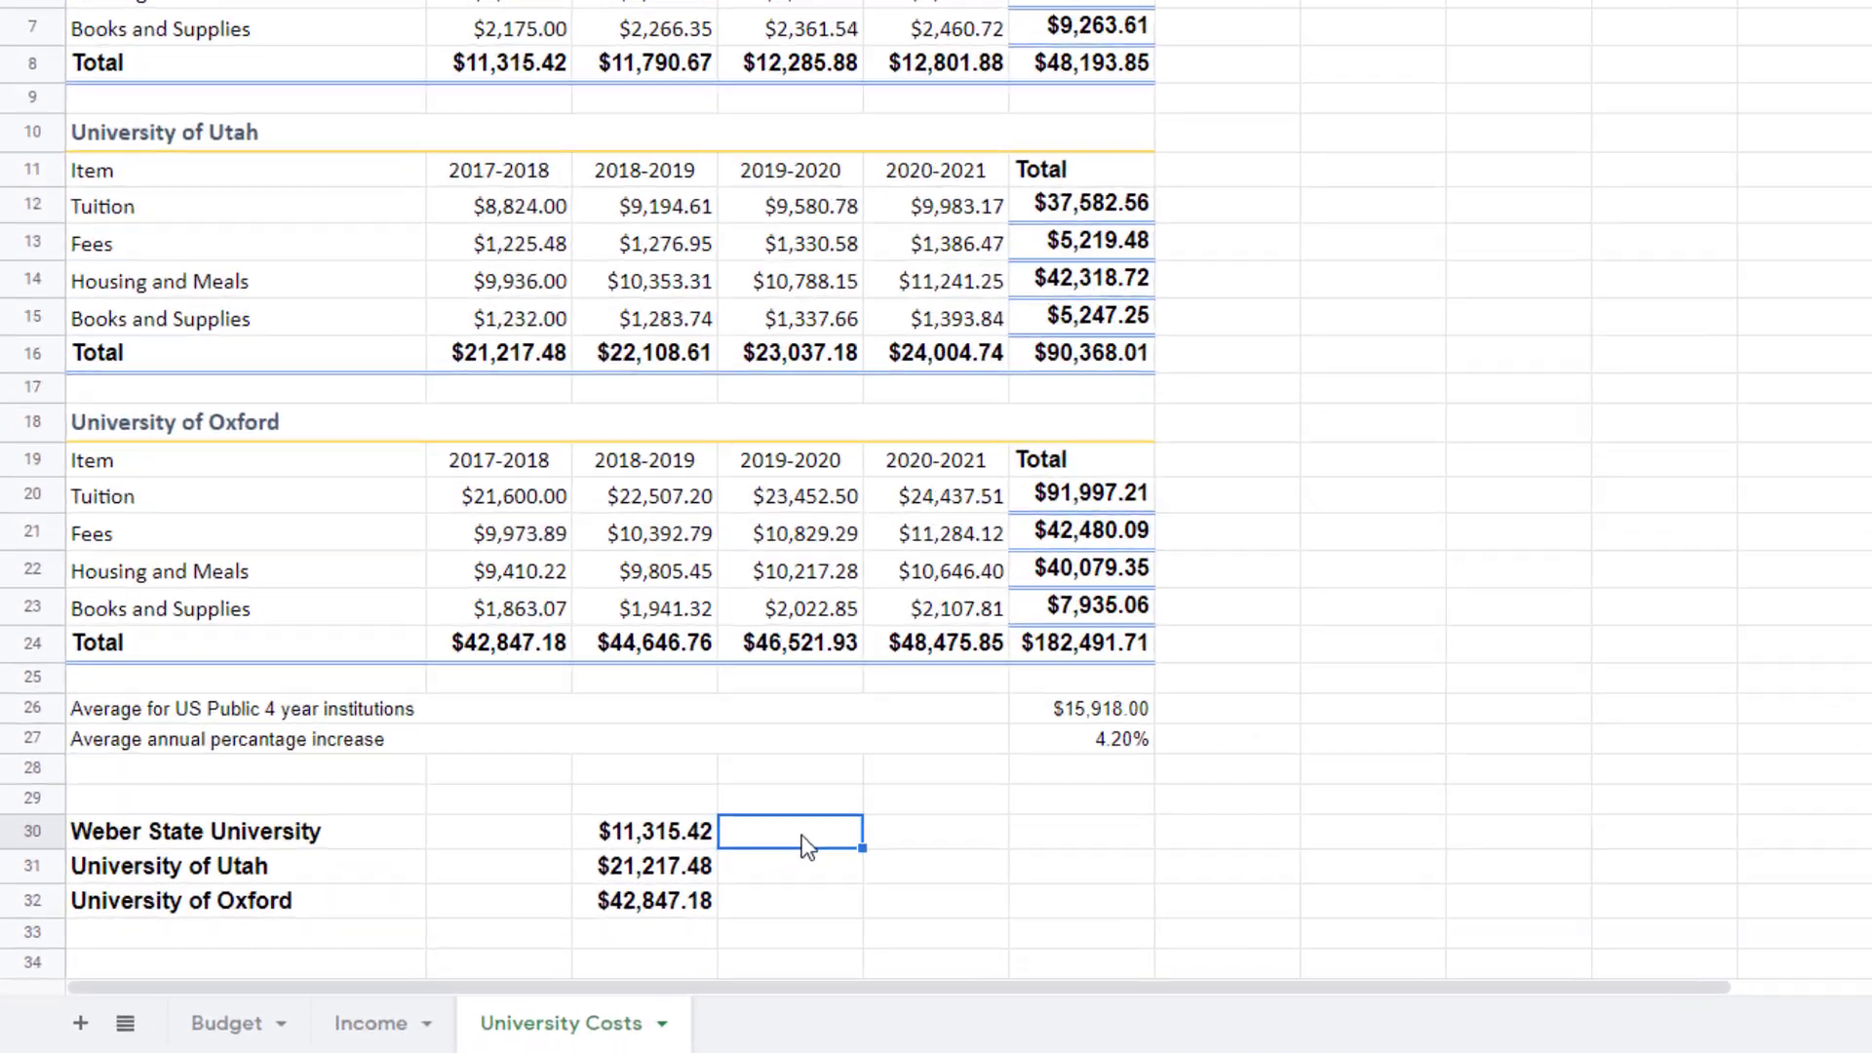
text(=)
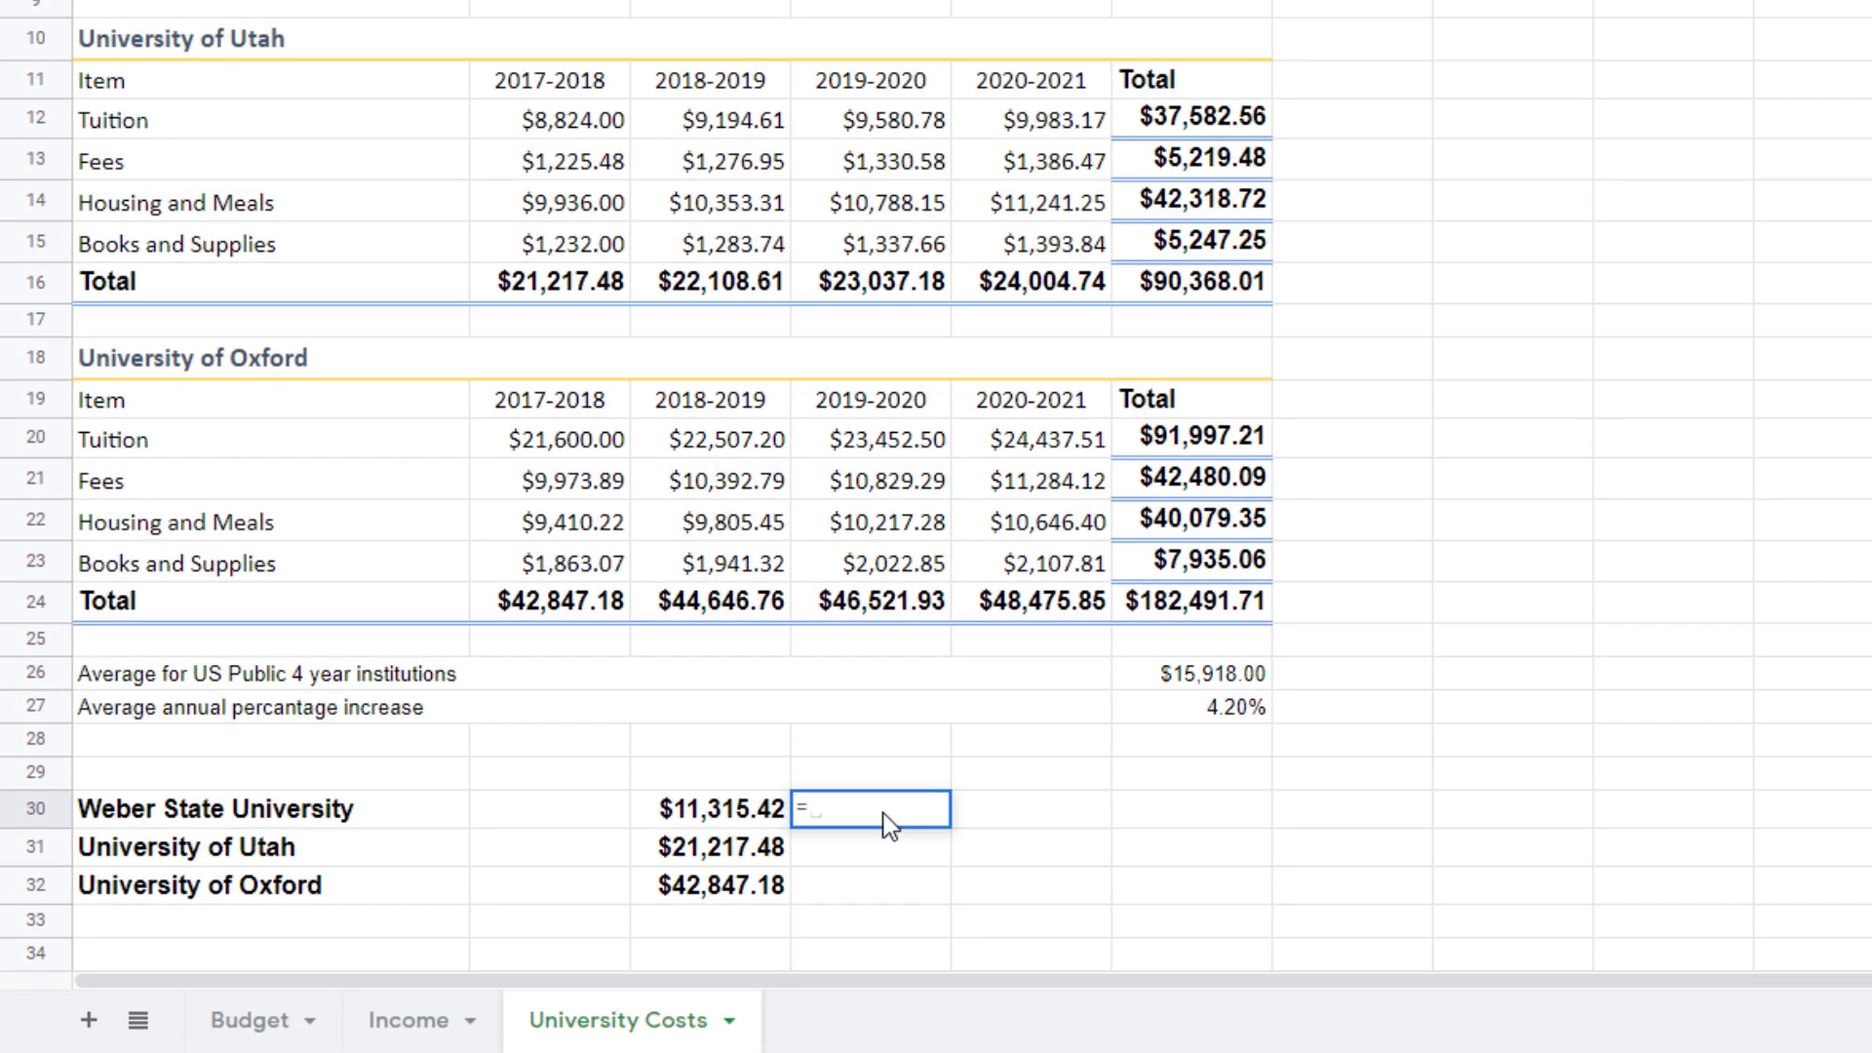
text(()-1)
click(824, 813)
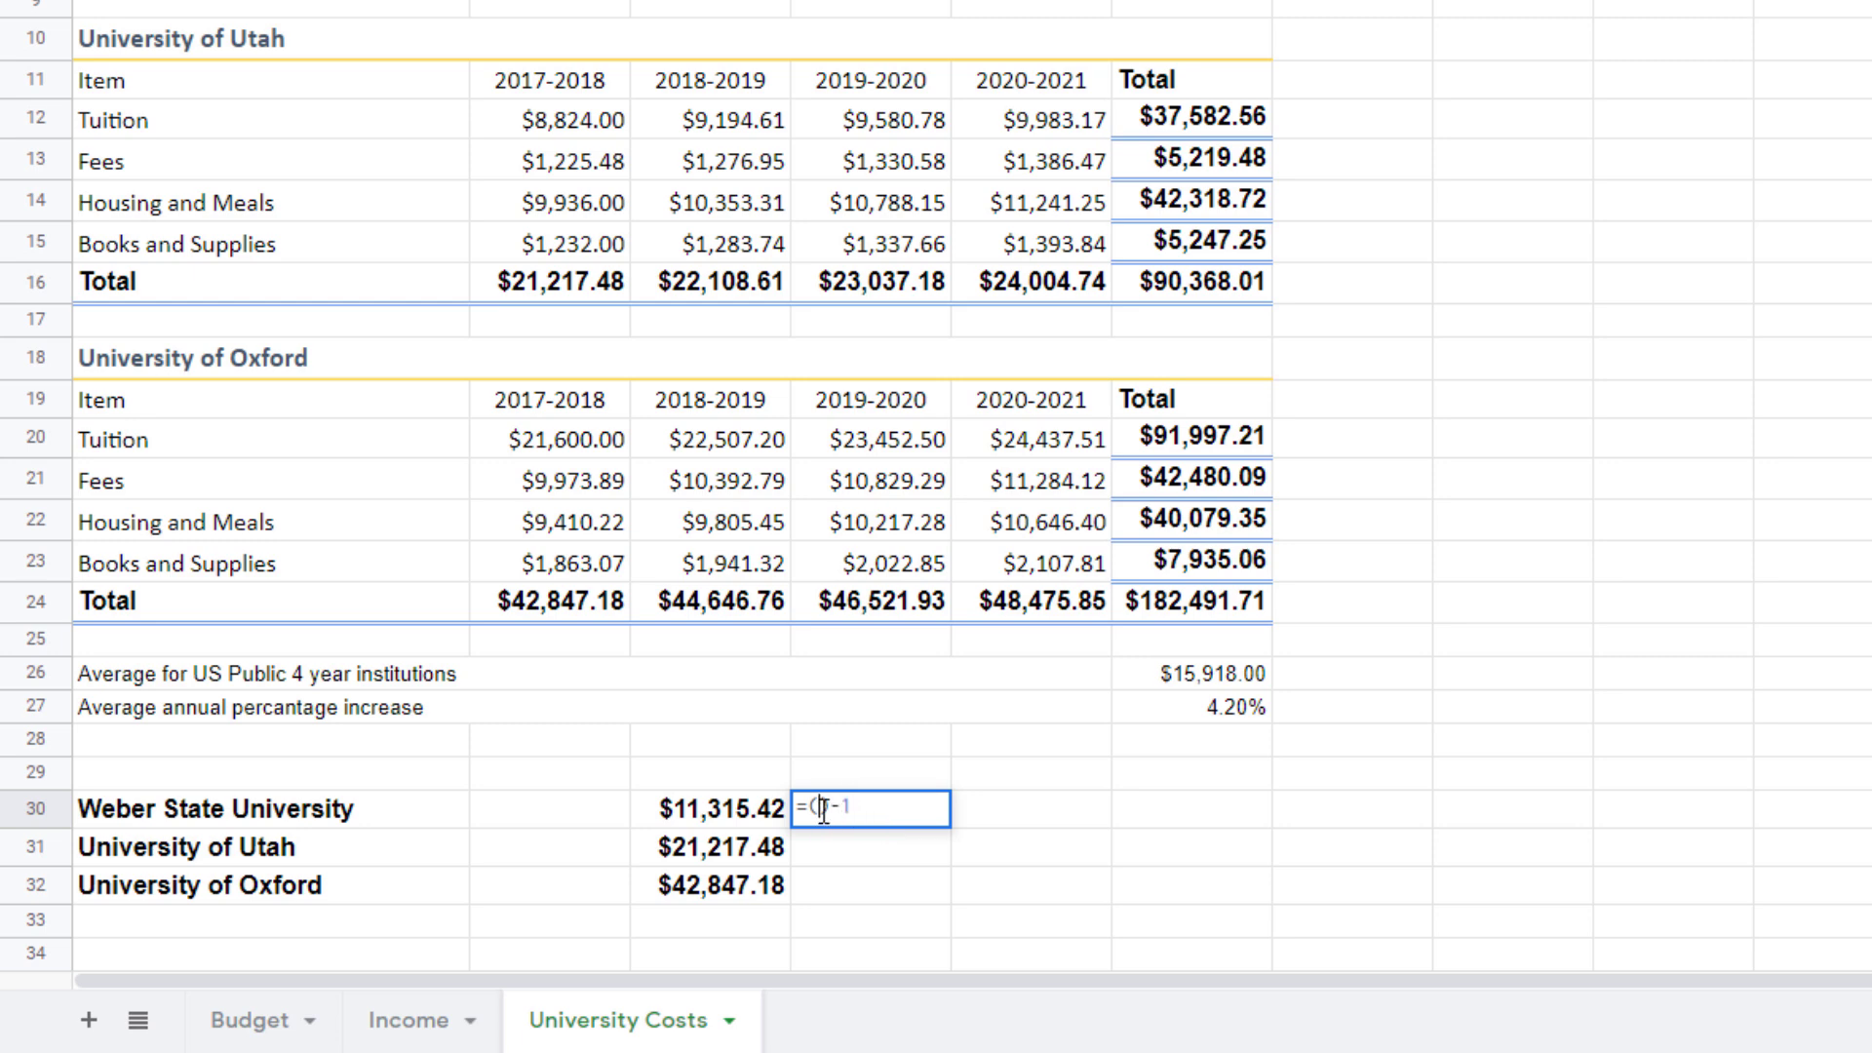
click(725, 822)
text(/)
click(1172, 683)
key(F4)
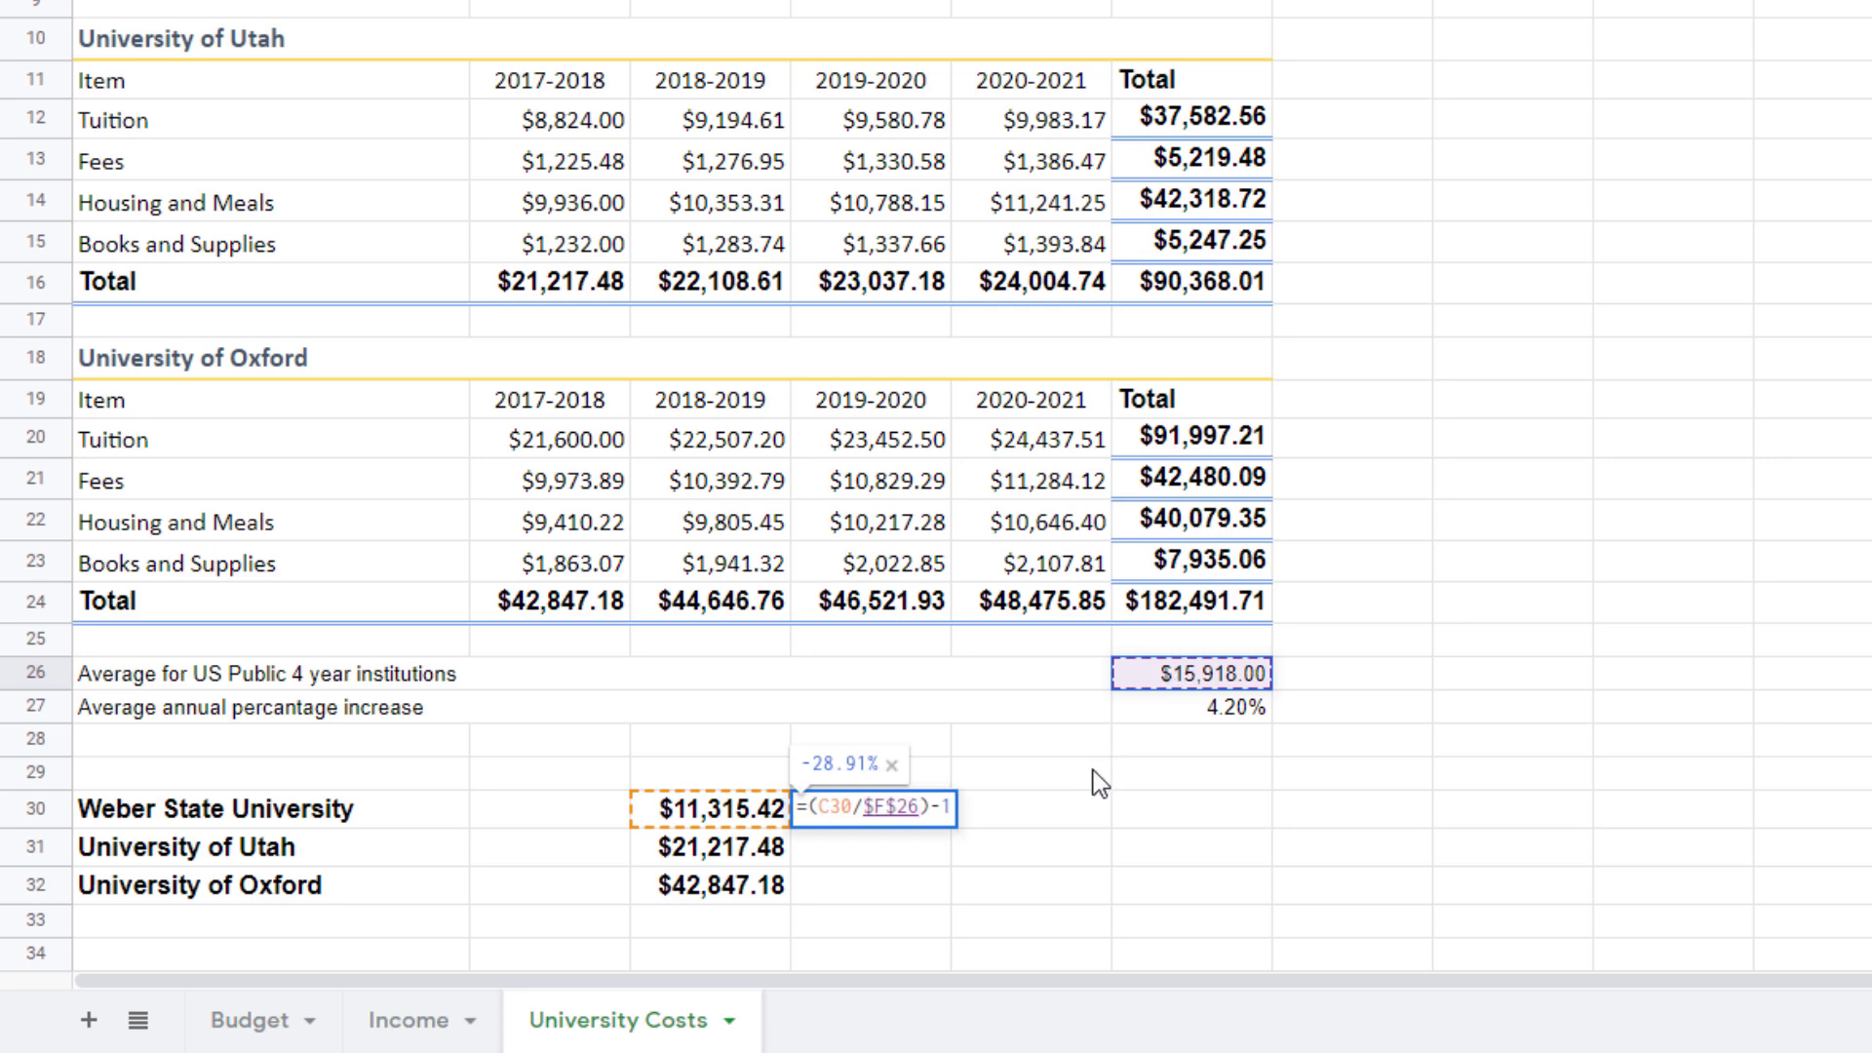
key(Return)
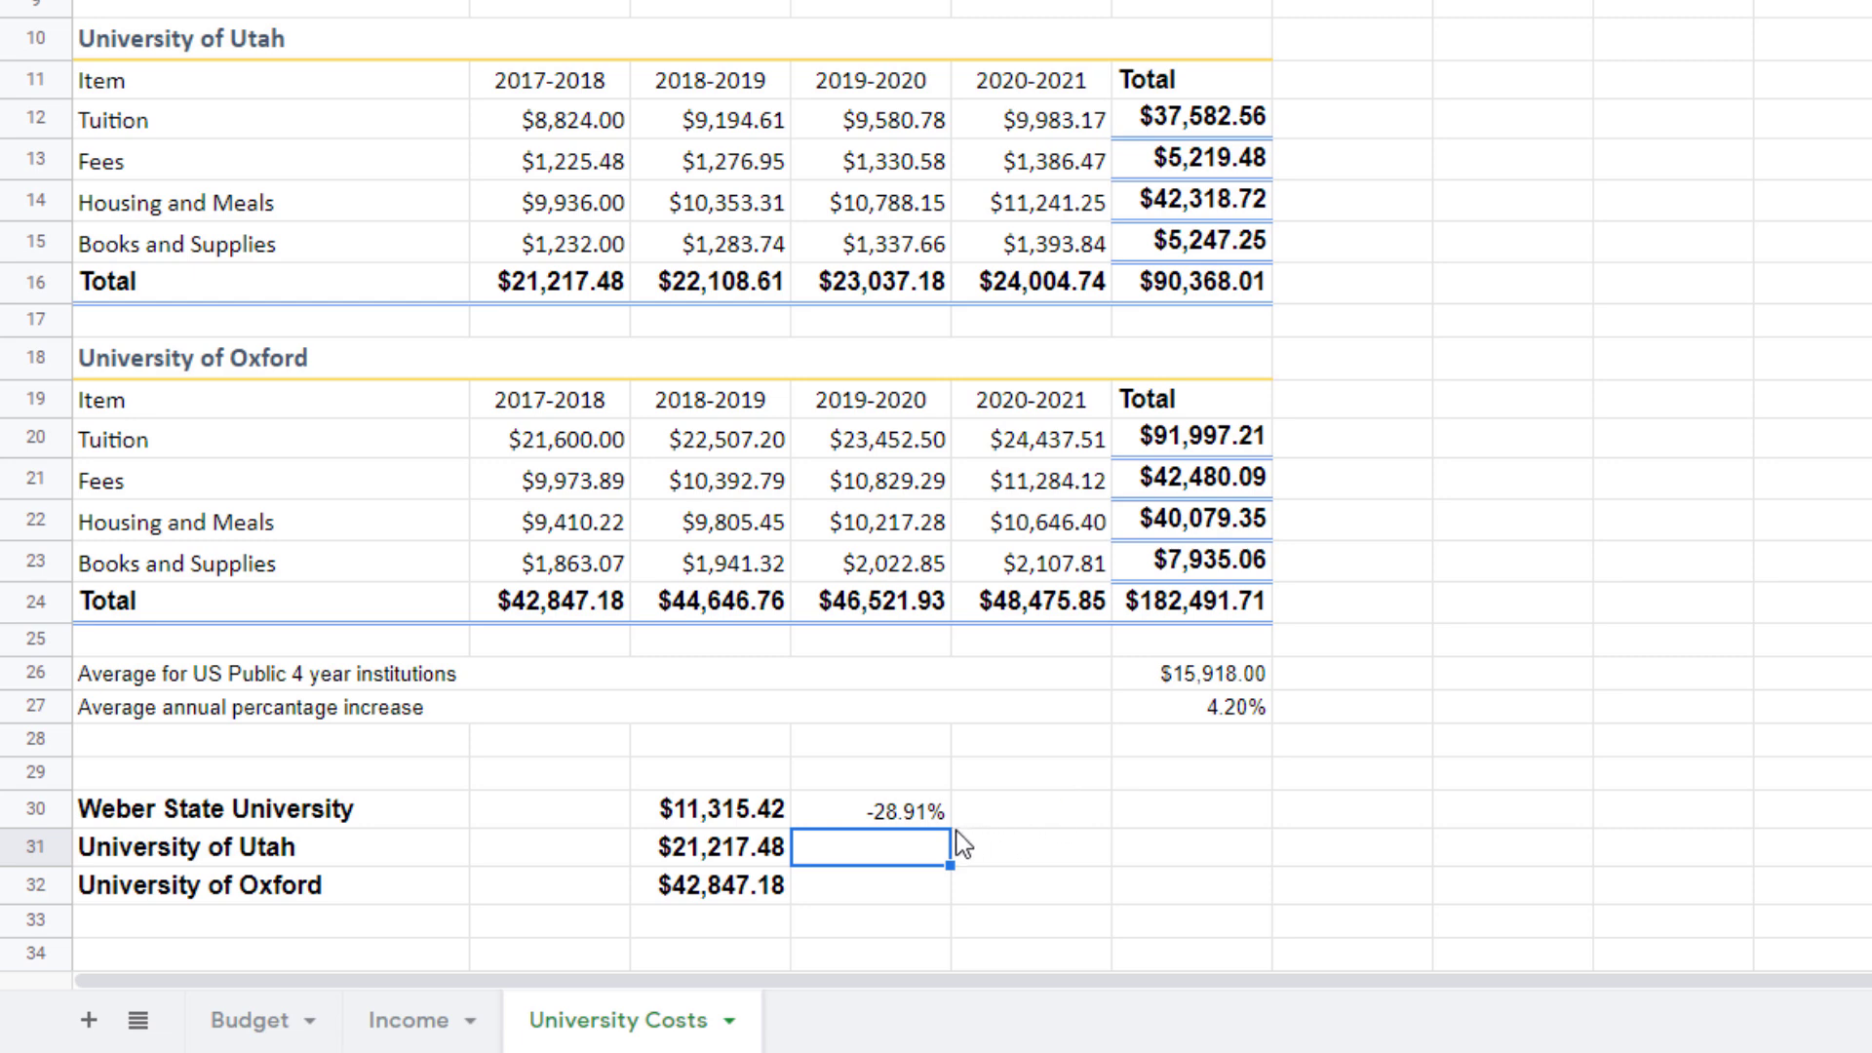
click(900, 819)
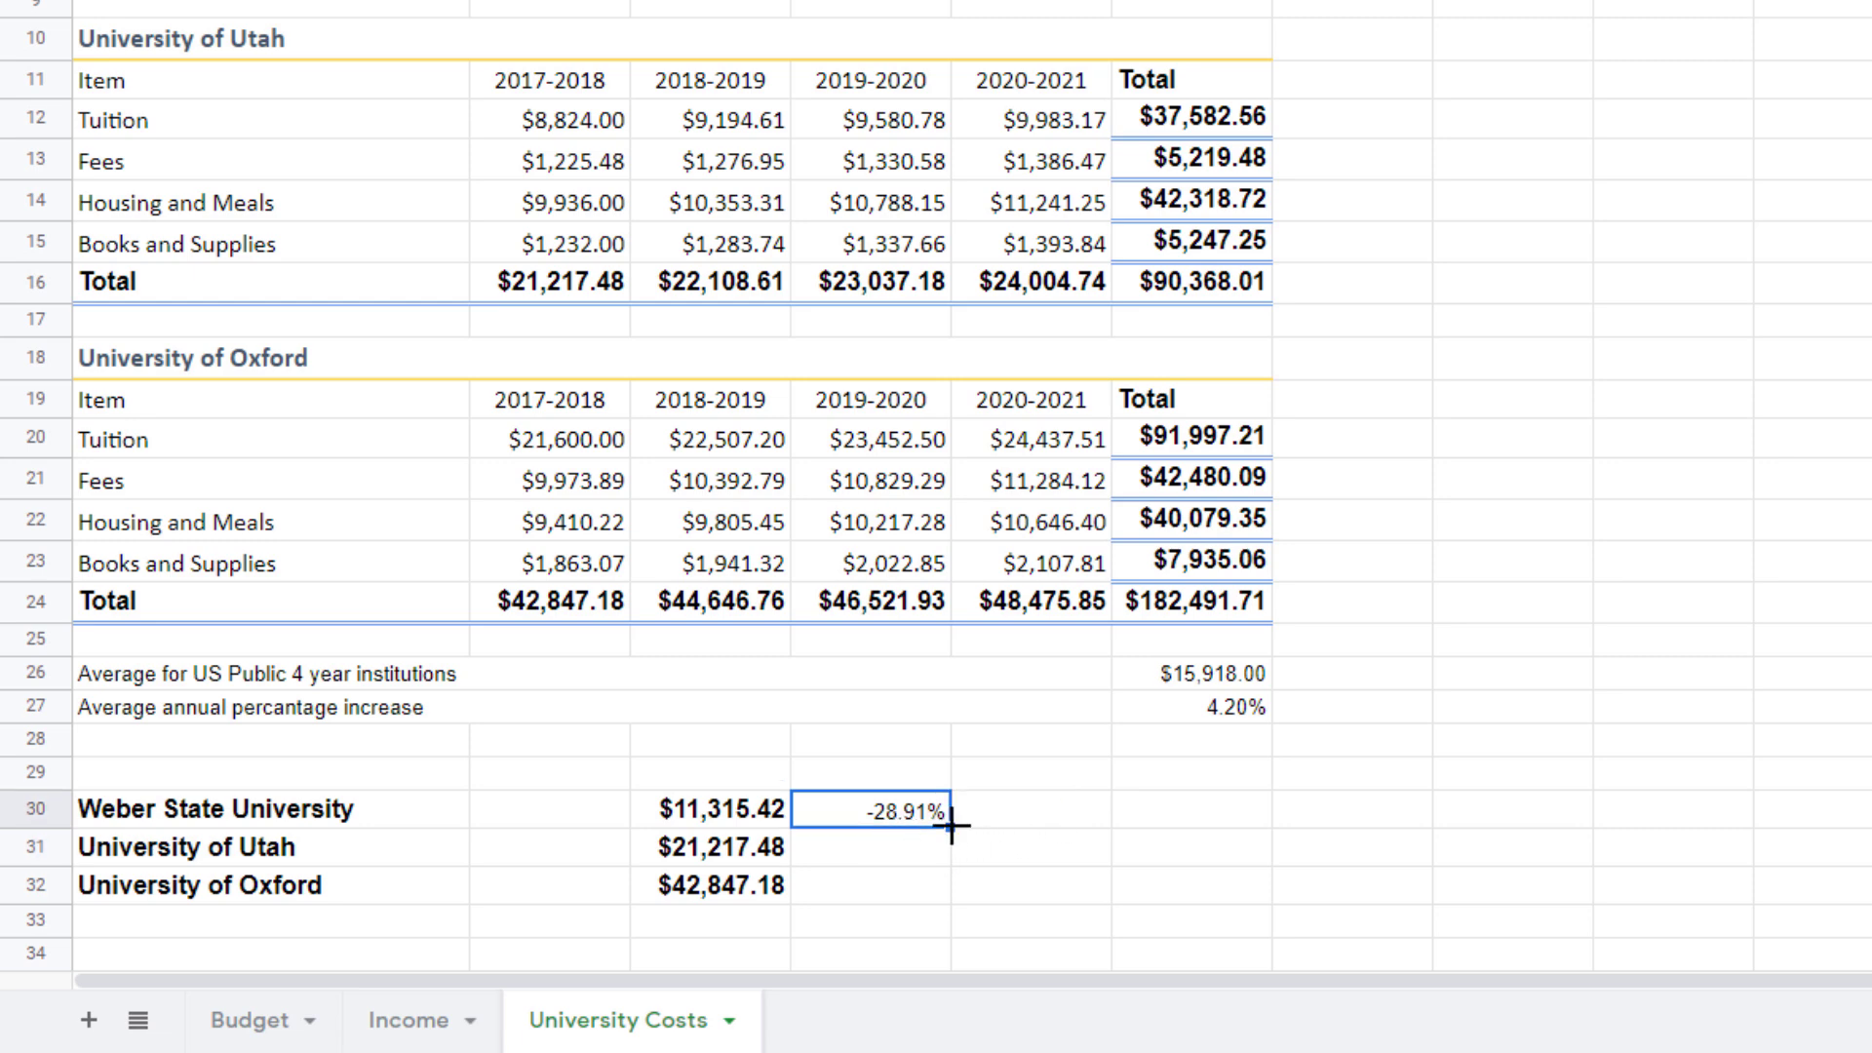
drag(951, 827, 936, 895)
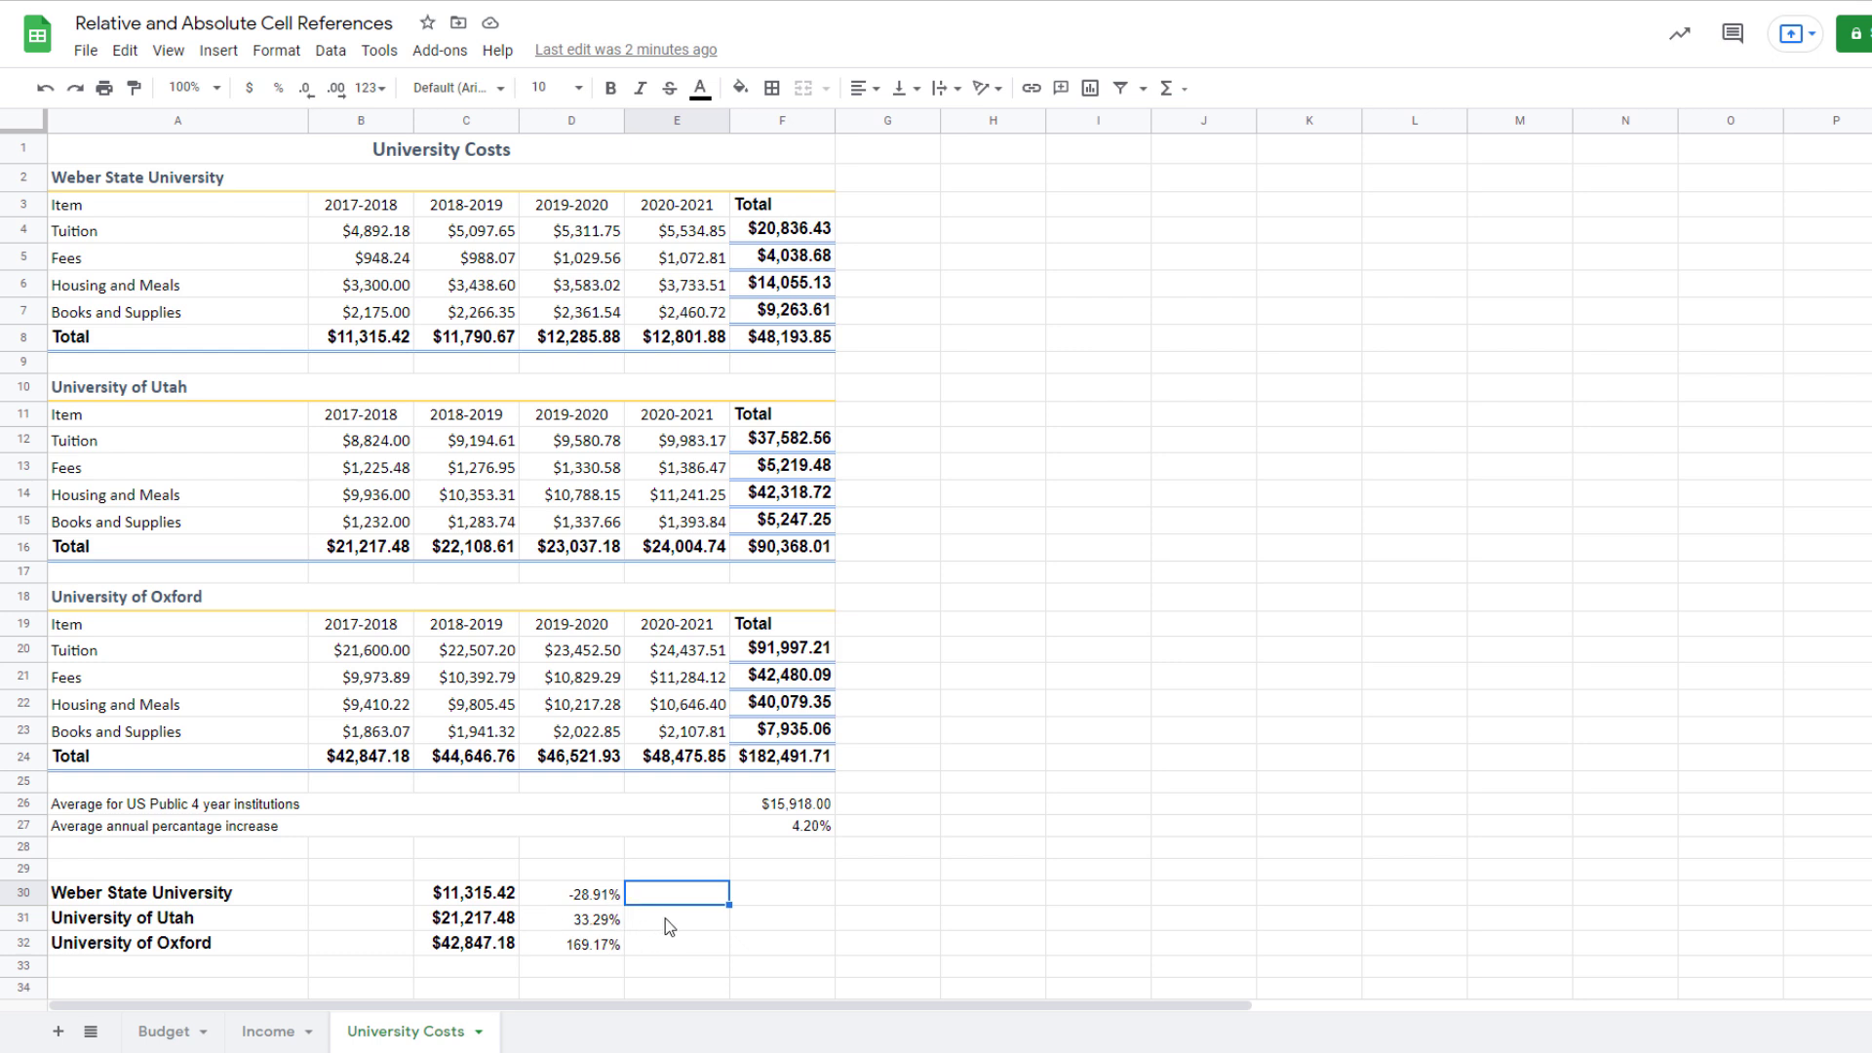
Add a conditional format rule that fills cells in C30:C32 red when their value is greater than 30000
click(492, 897)
shift+click(490, 943)
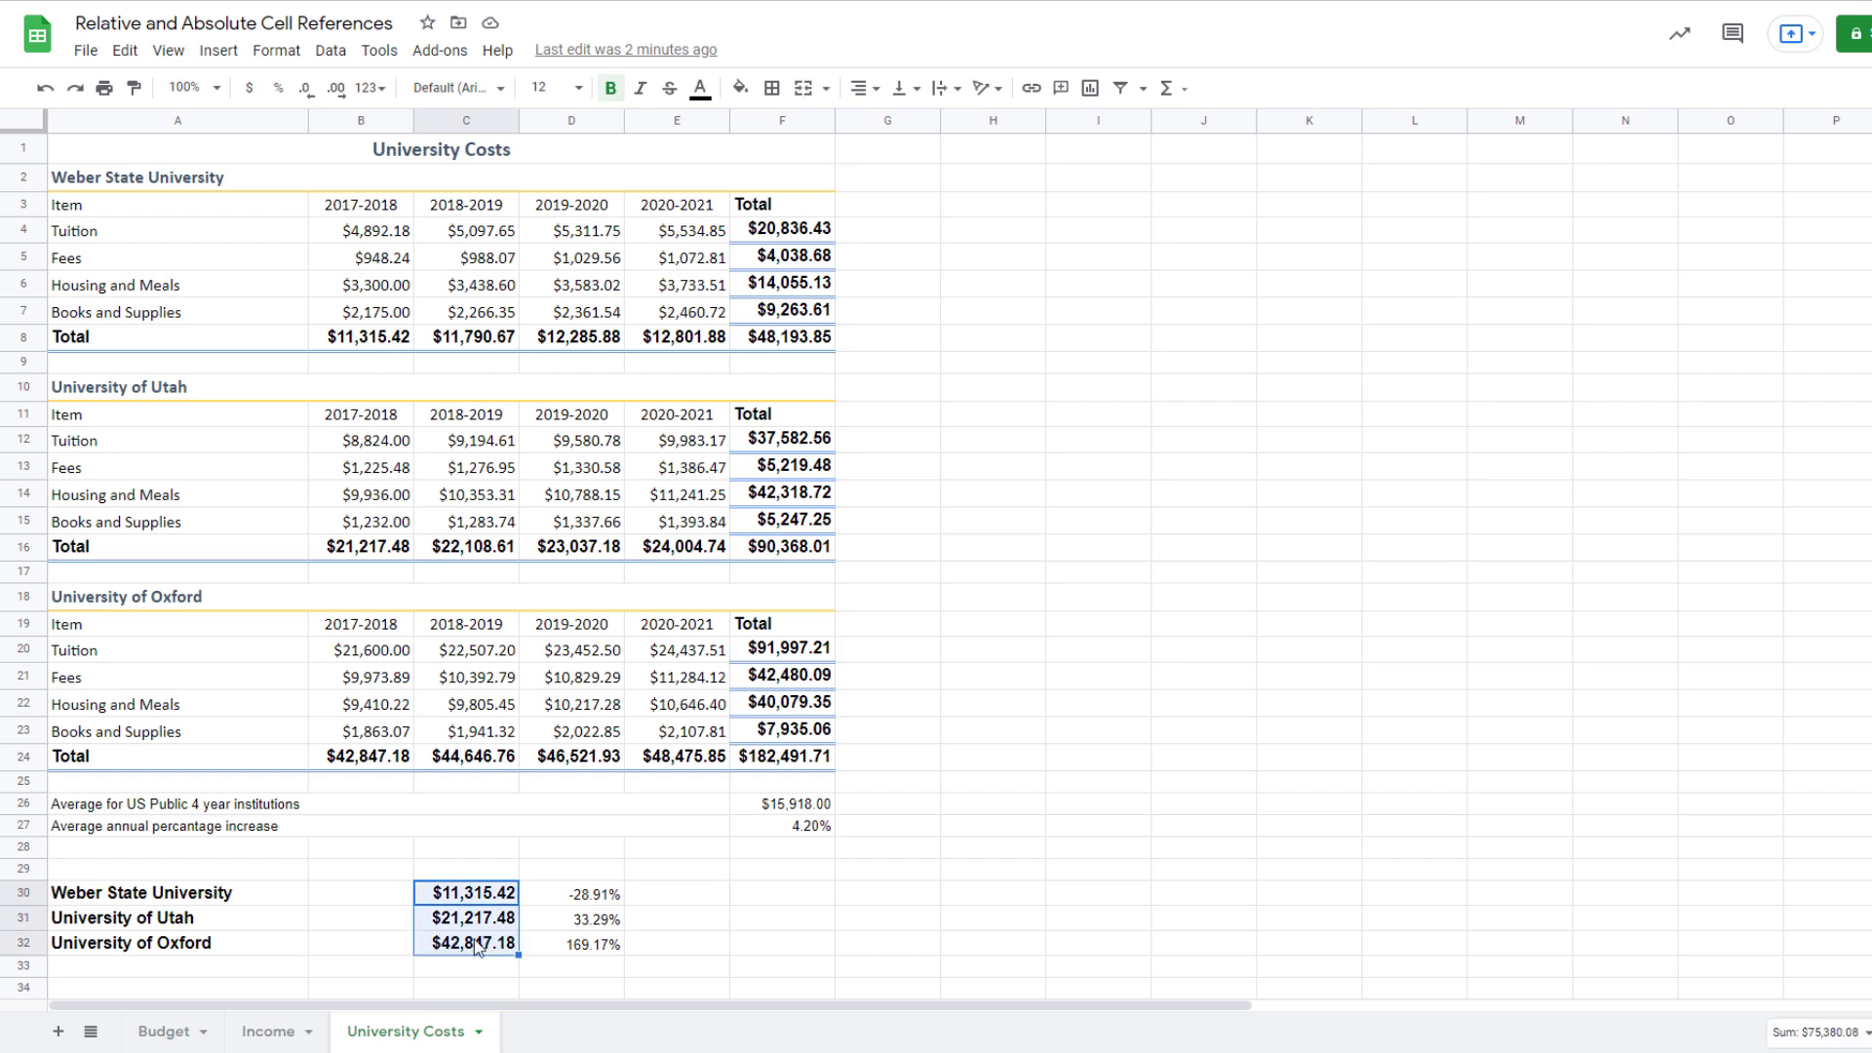
click(276, 50)
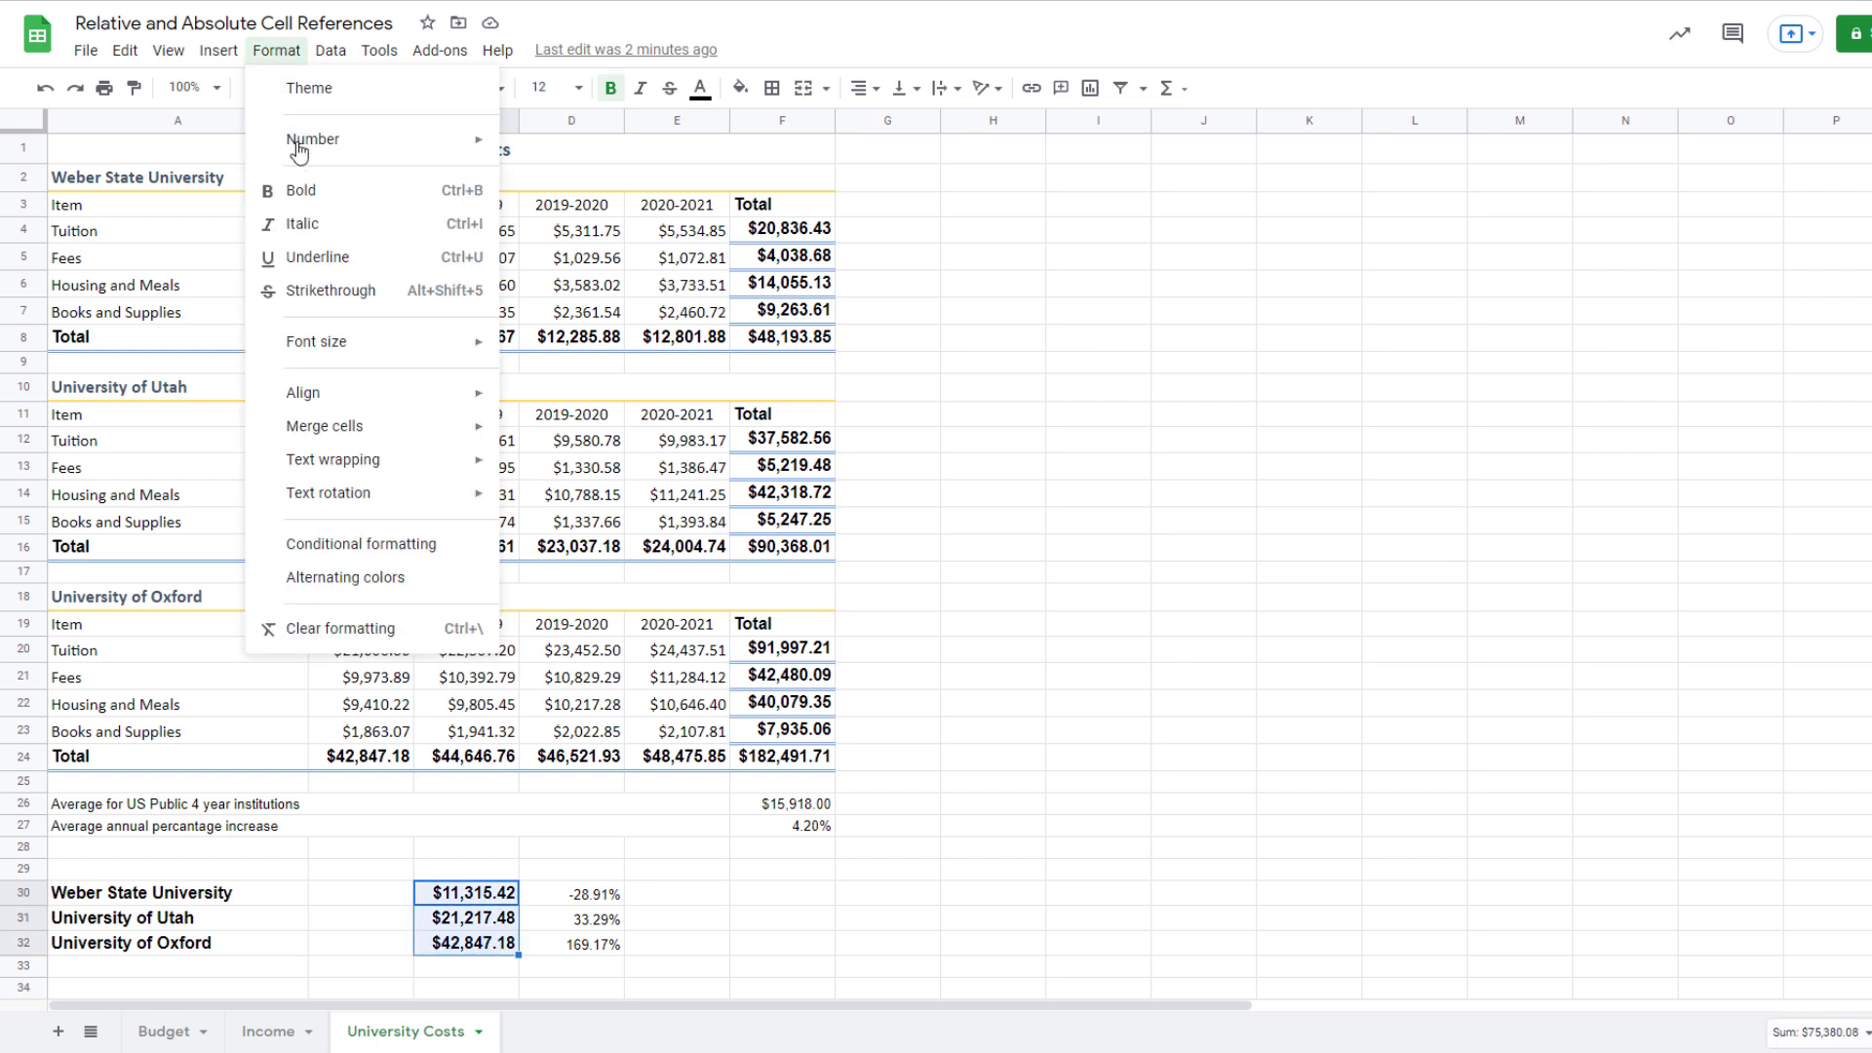
click(352, 559)
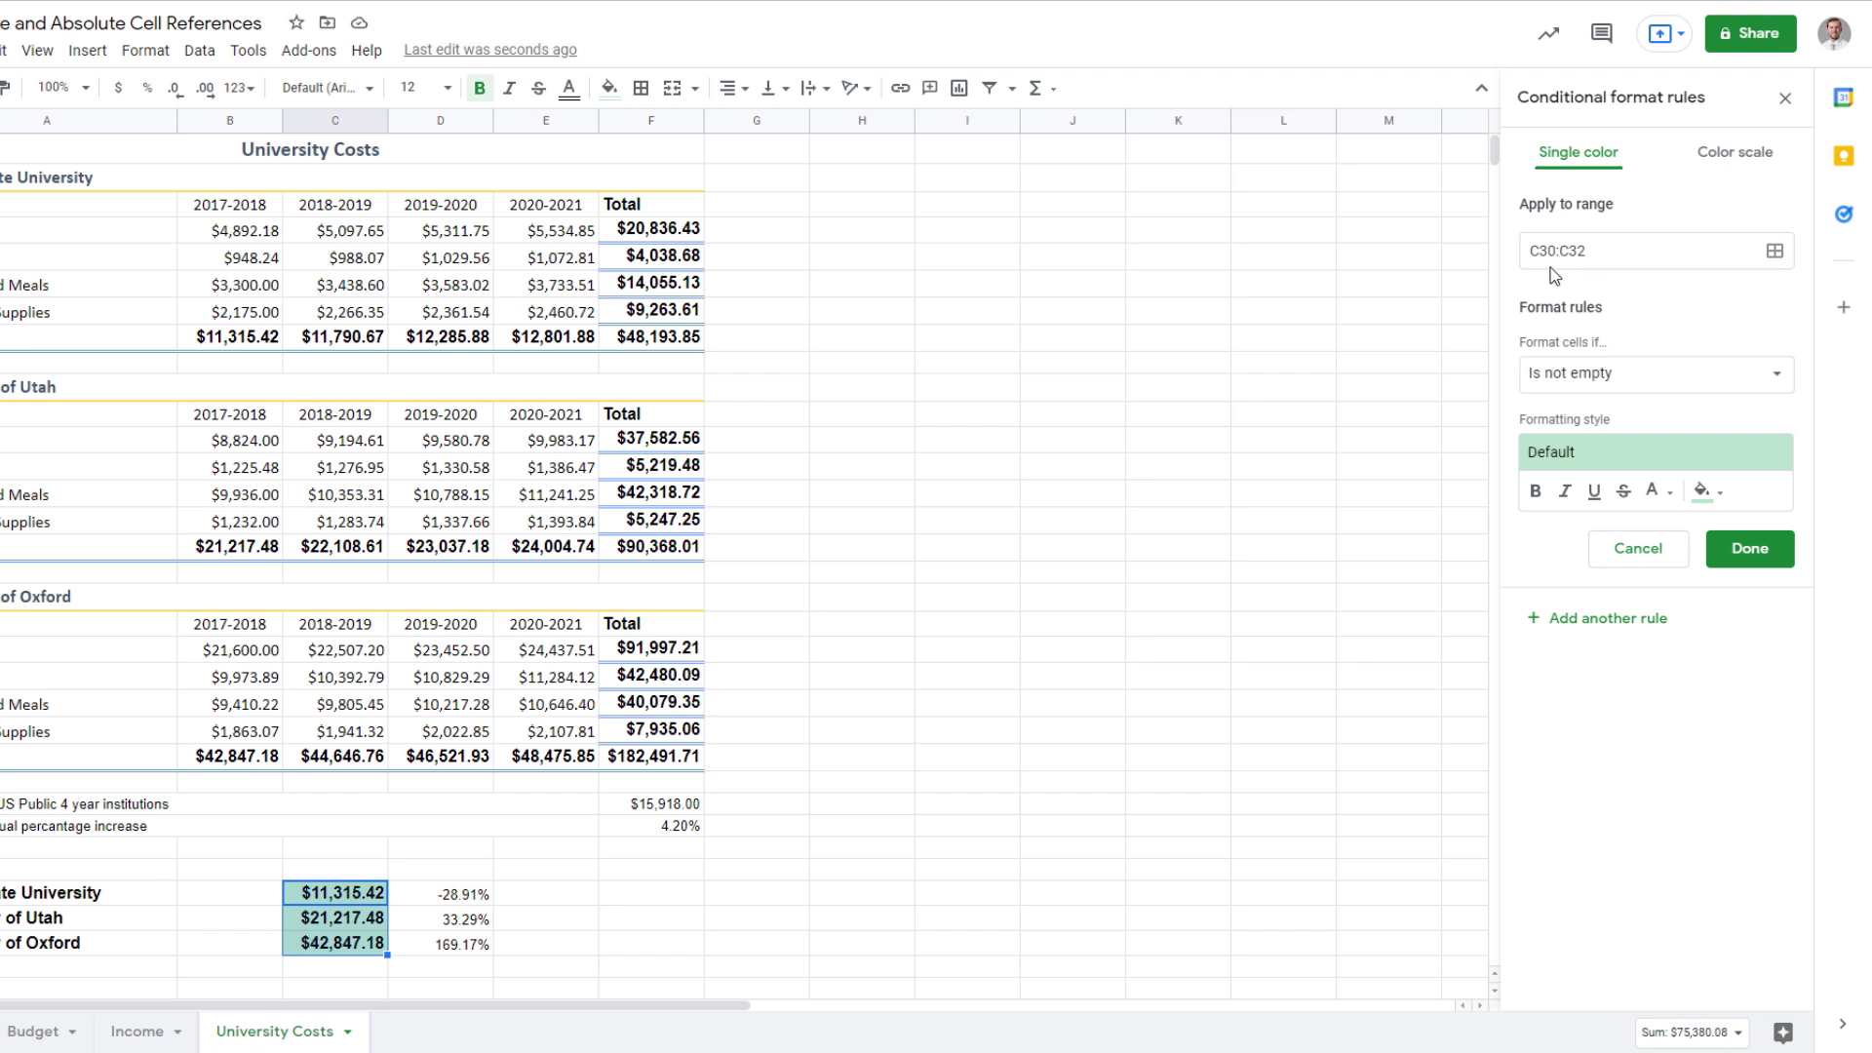
click(1654, 390)
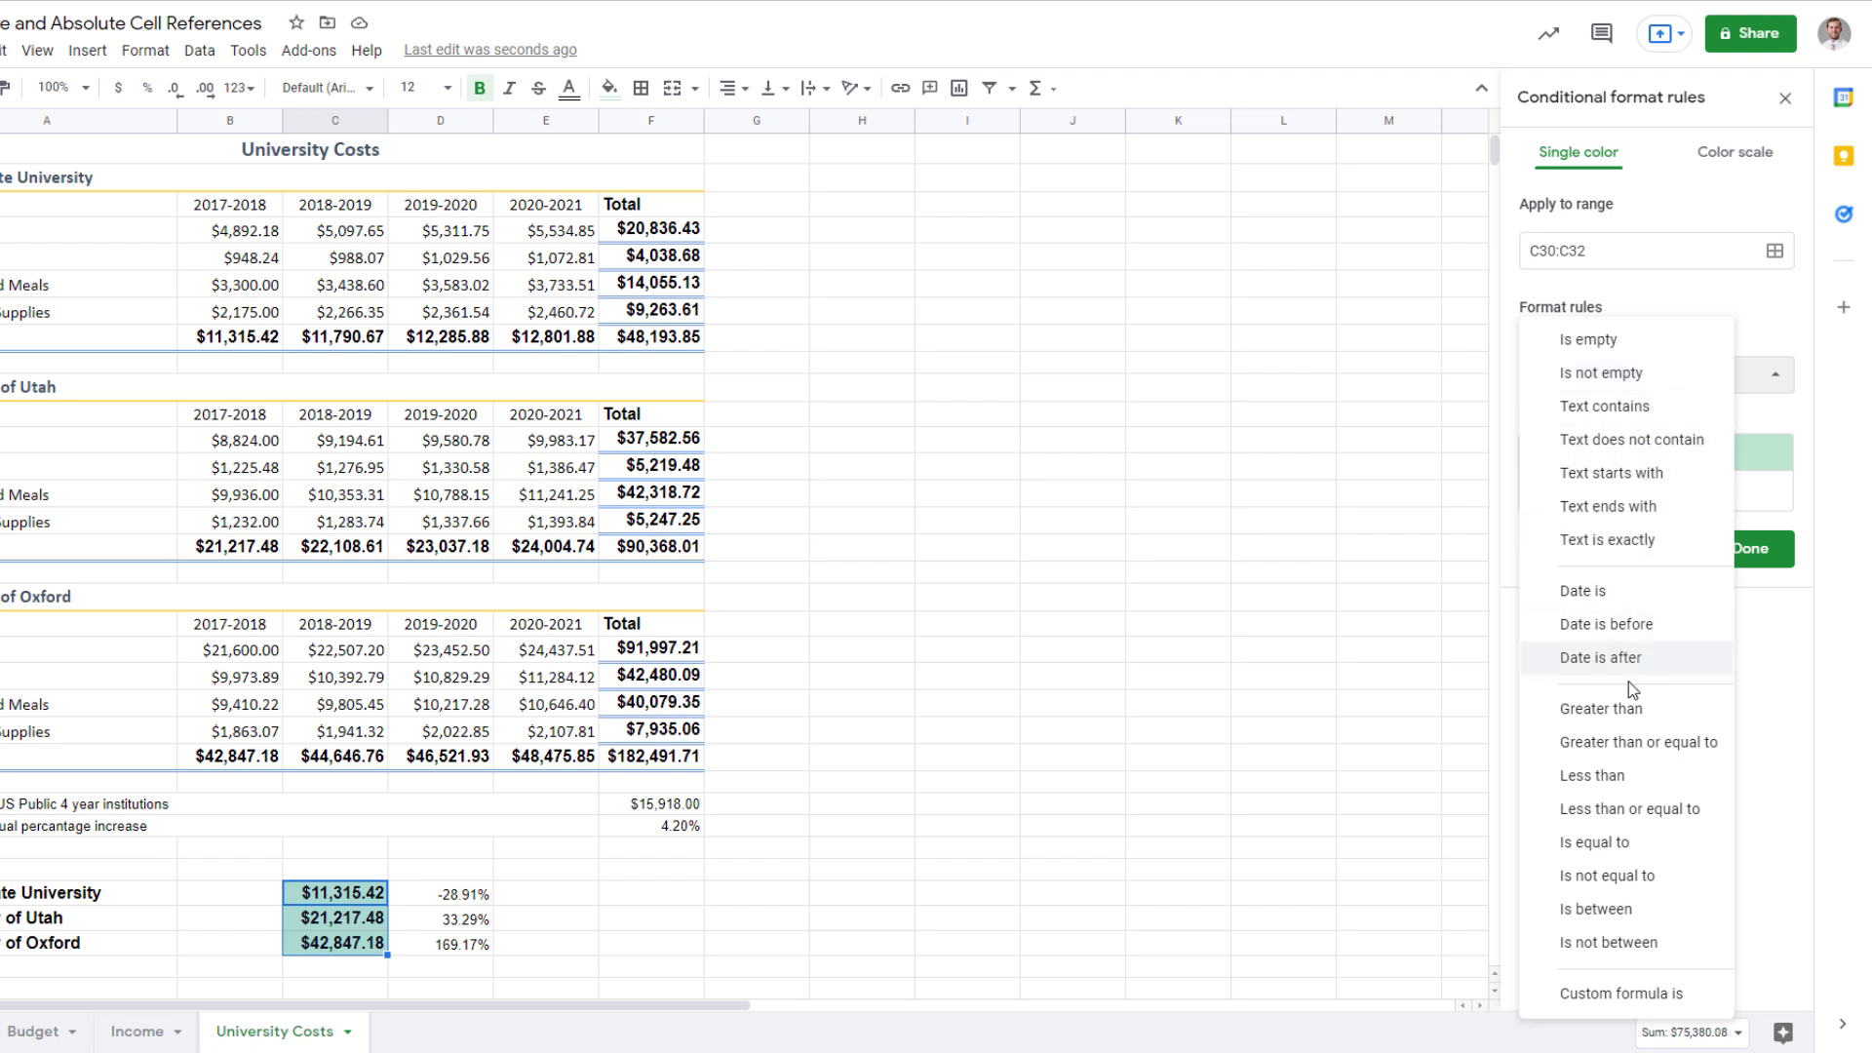
click(1628, 711)
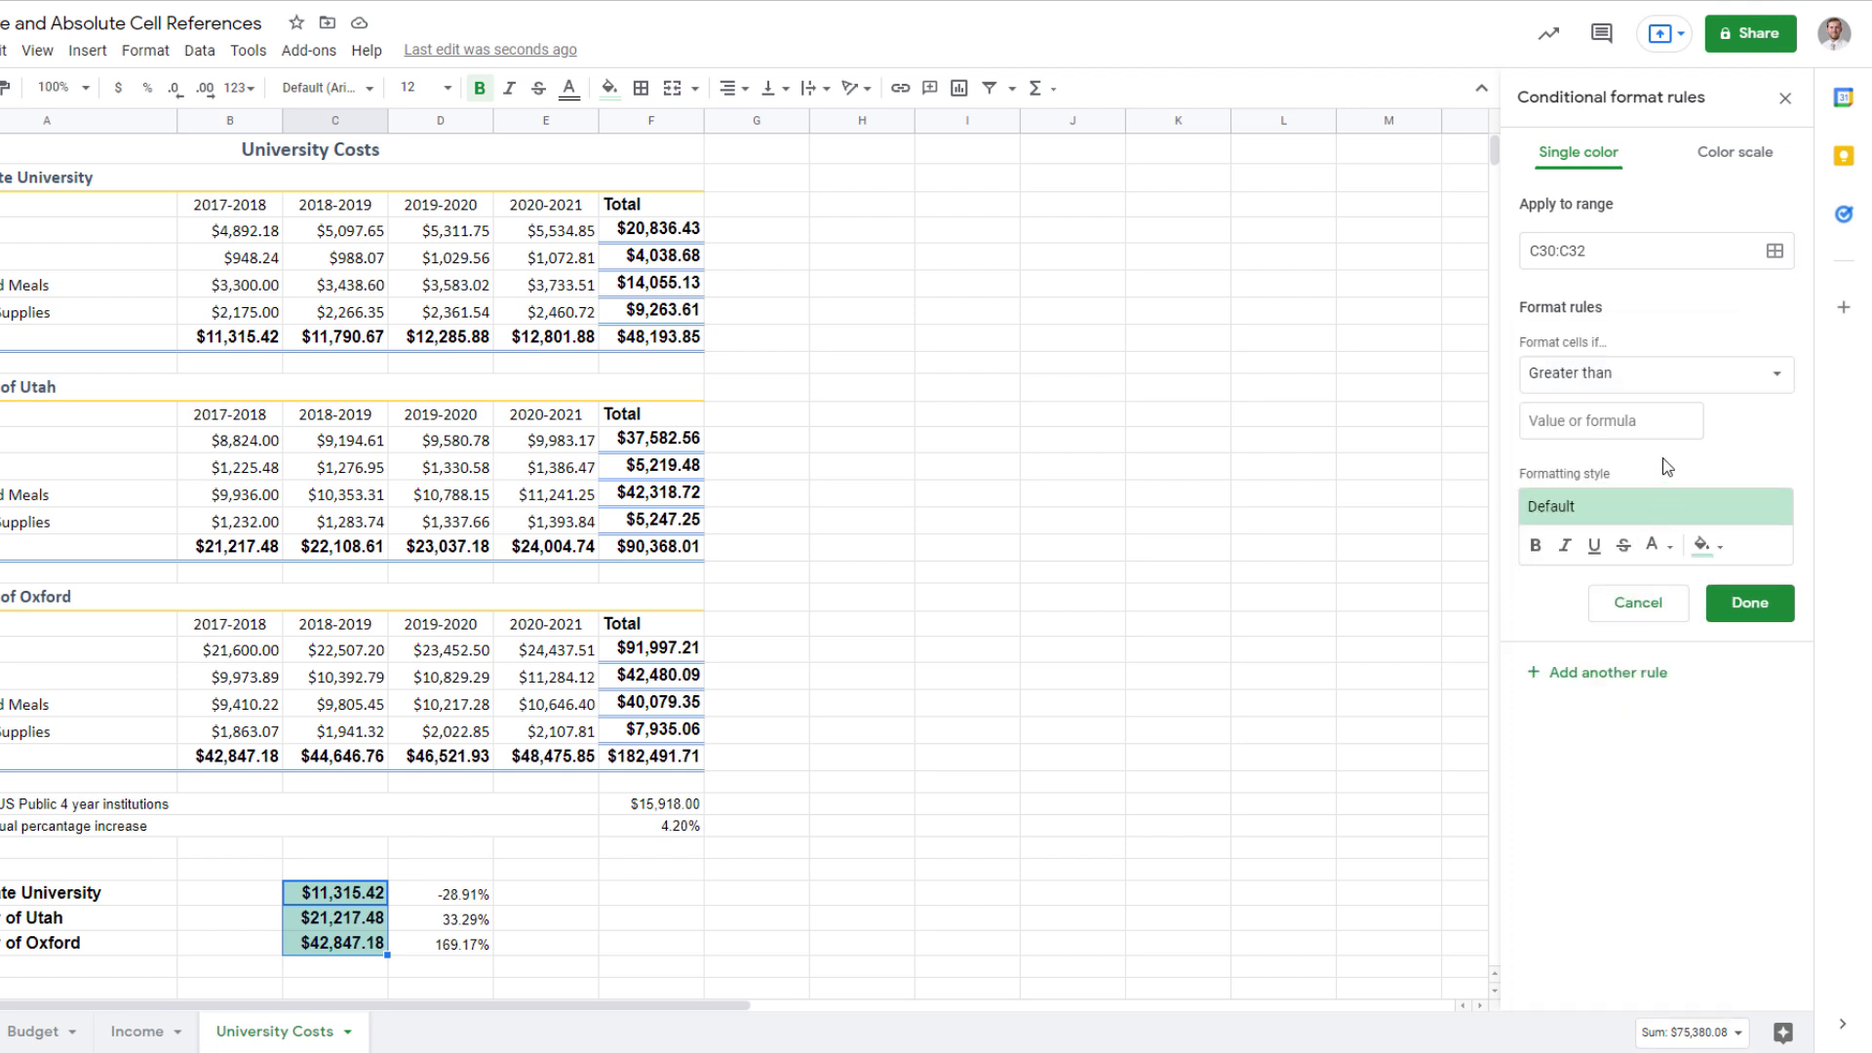
click(1597, 429)
text(30000)
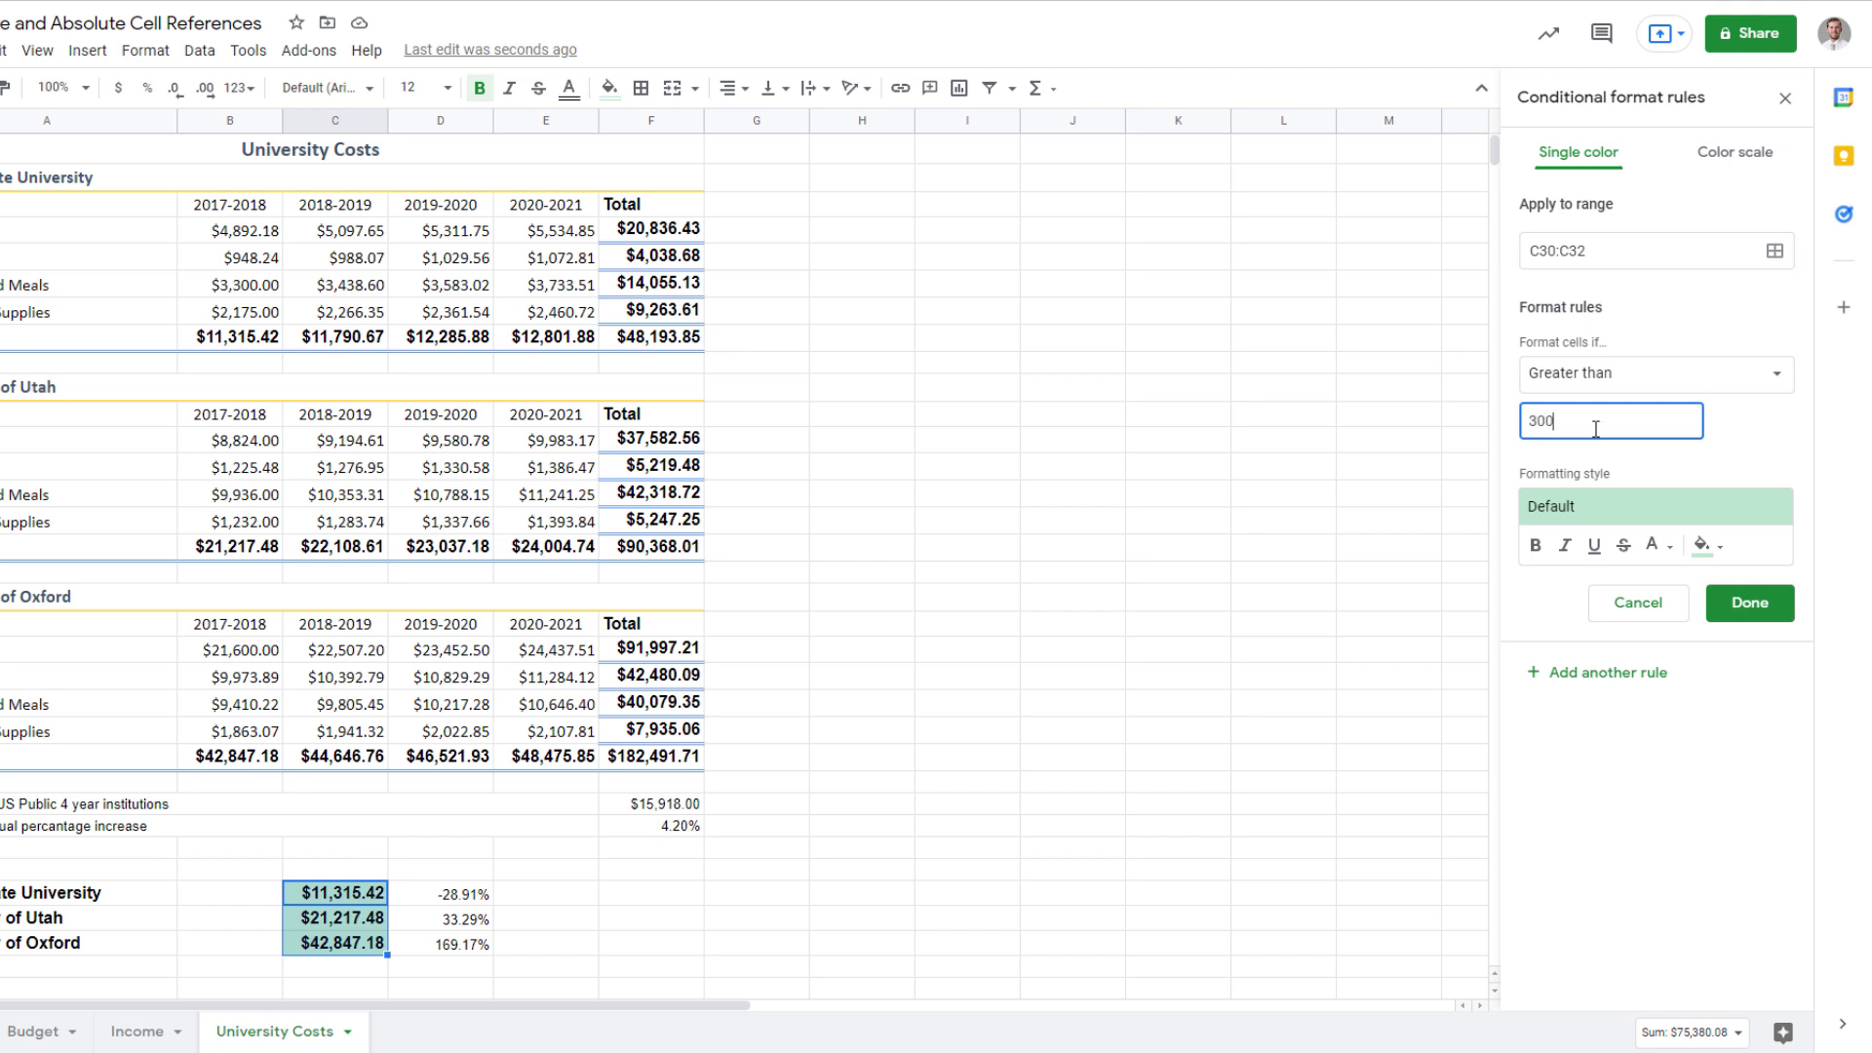
click(1703, 544)
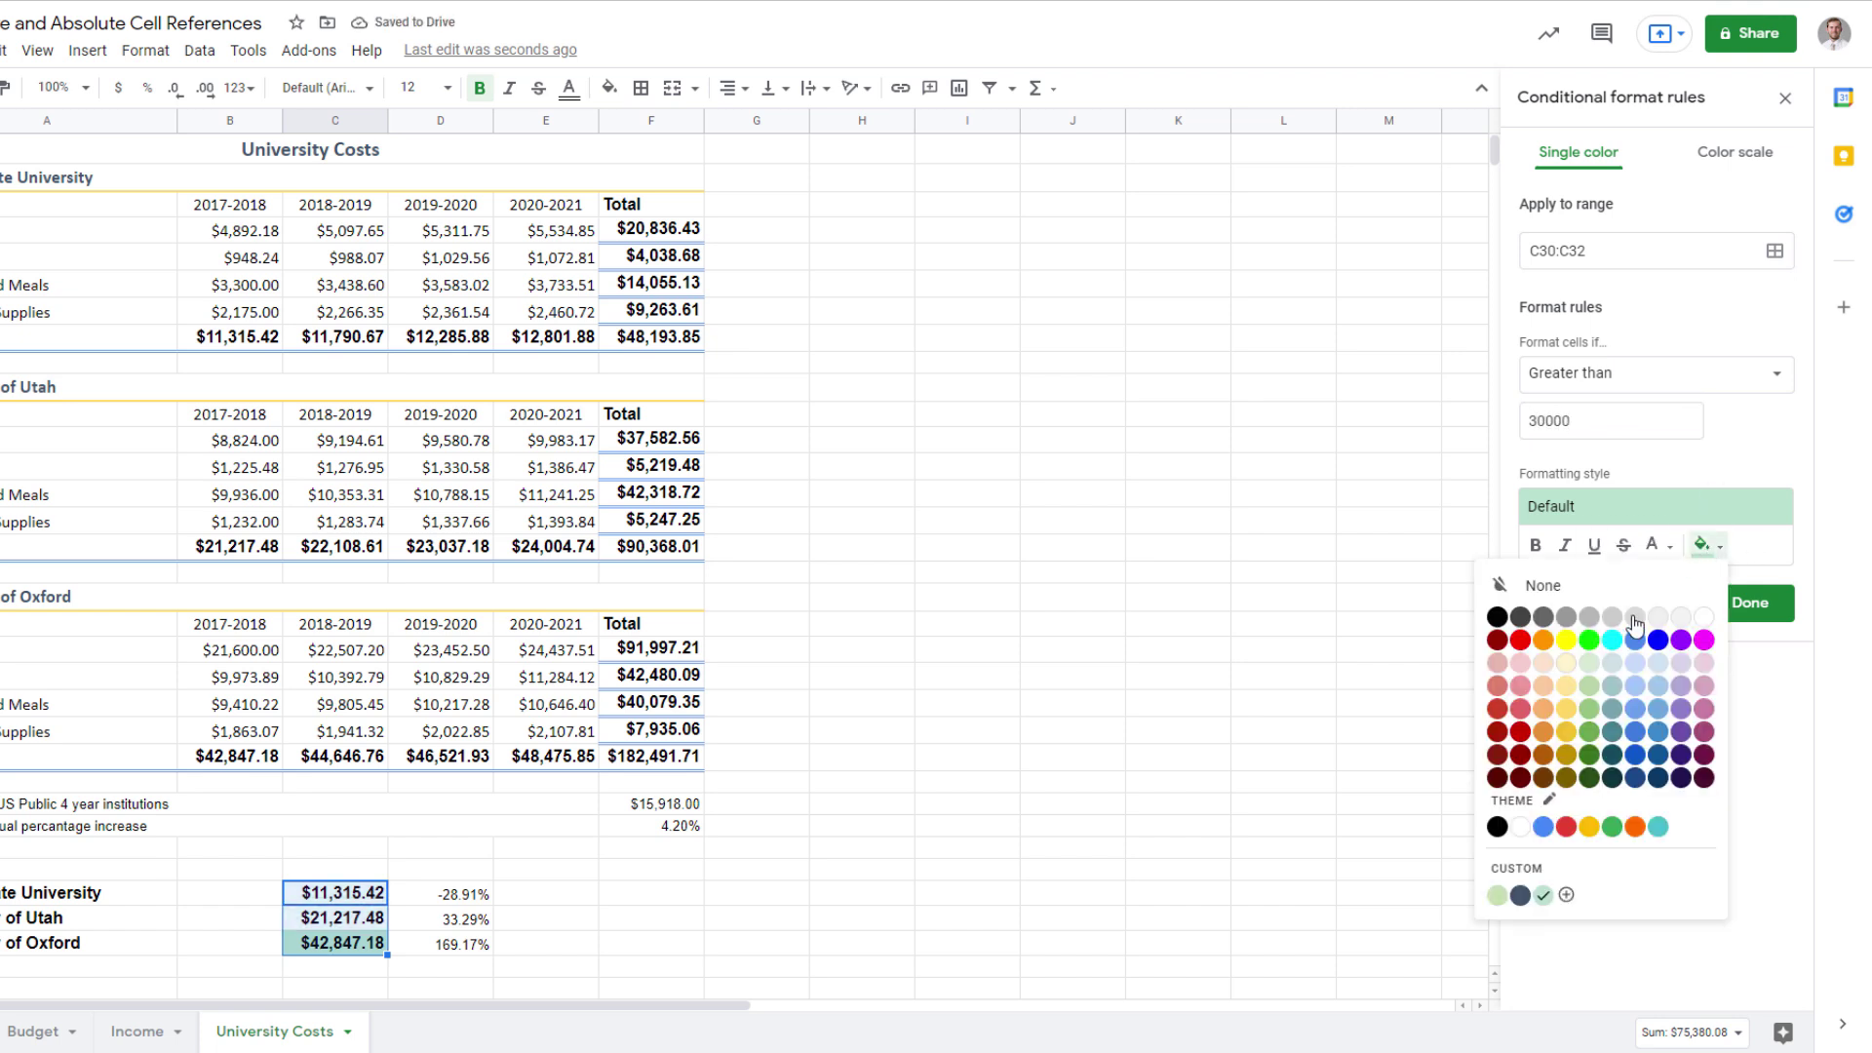
click(1521, 640)
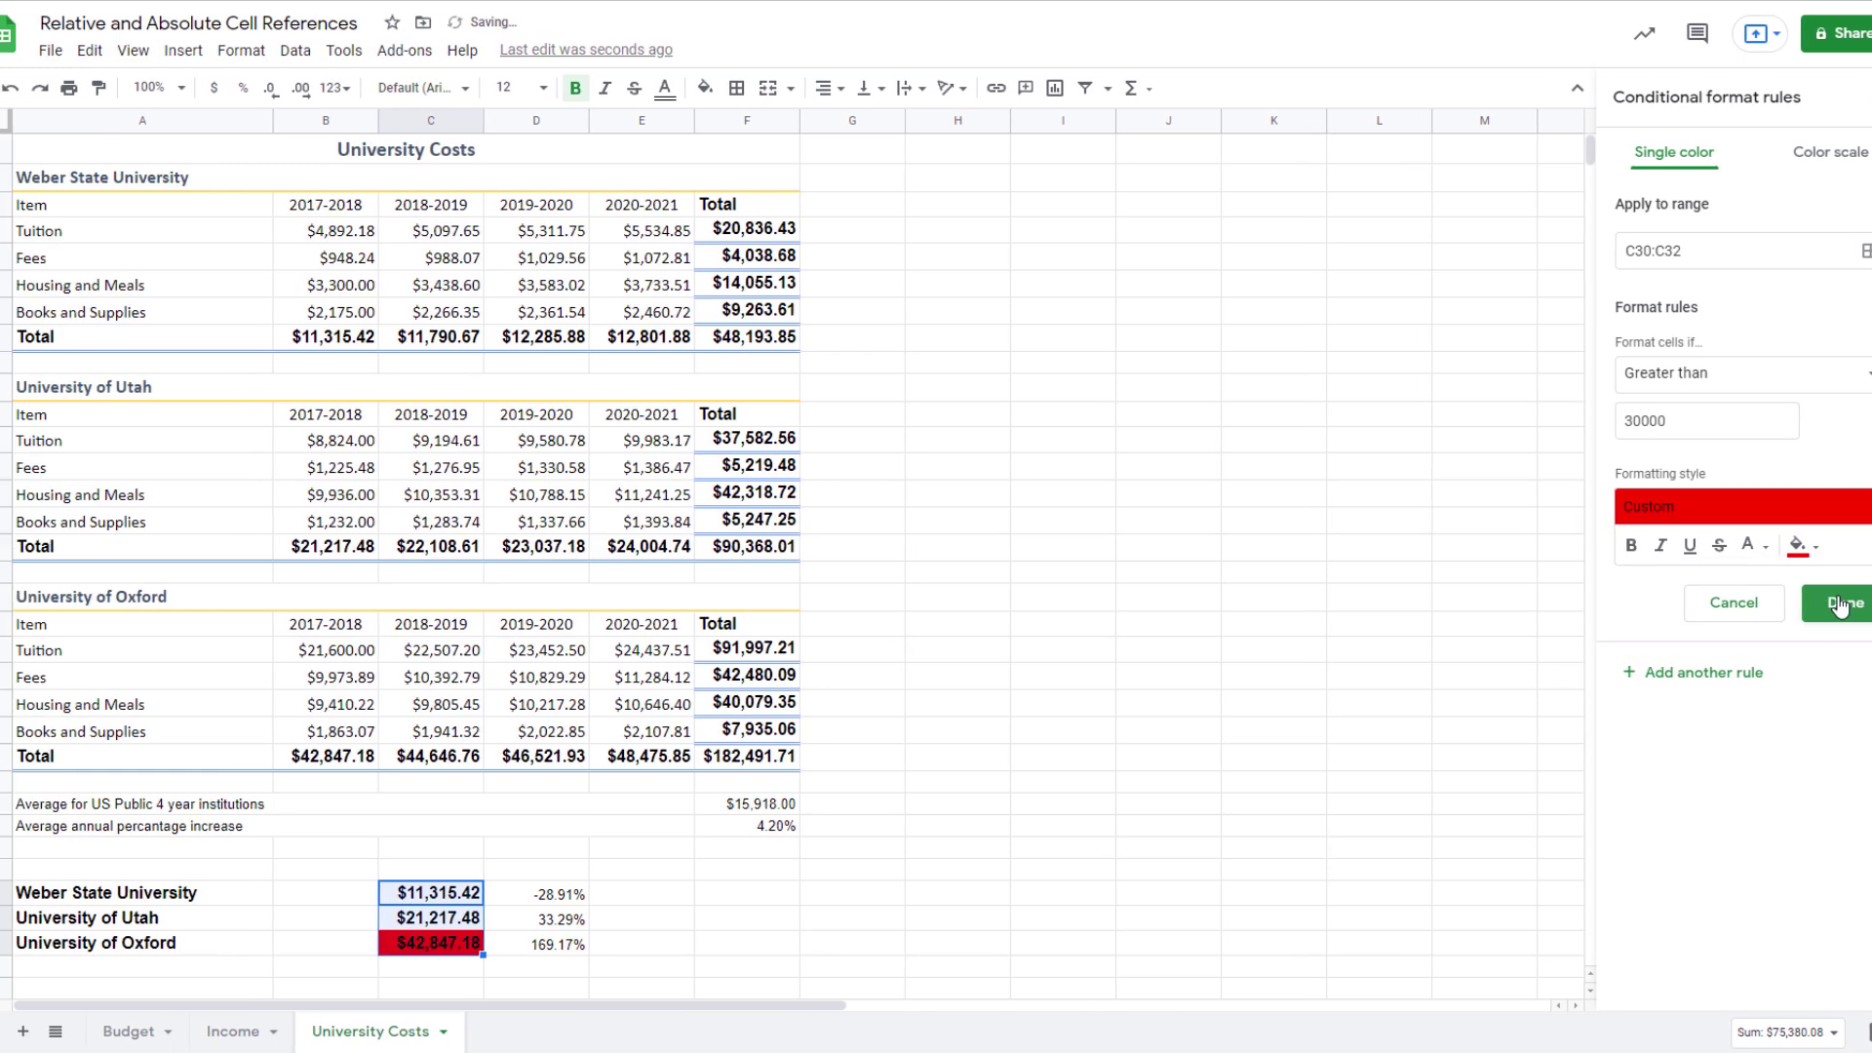
click(1840, 606)
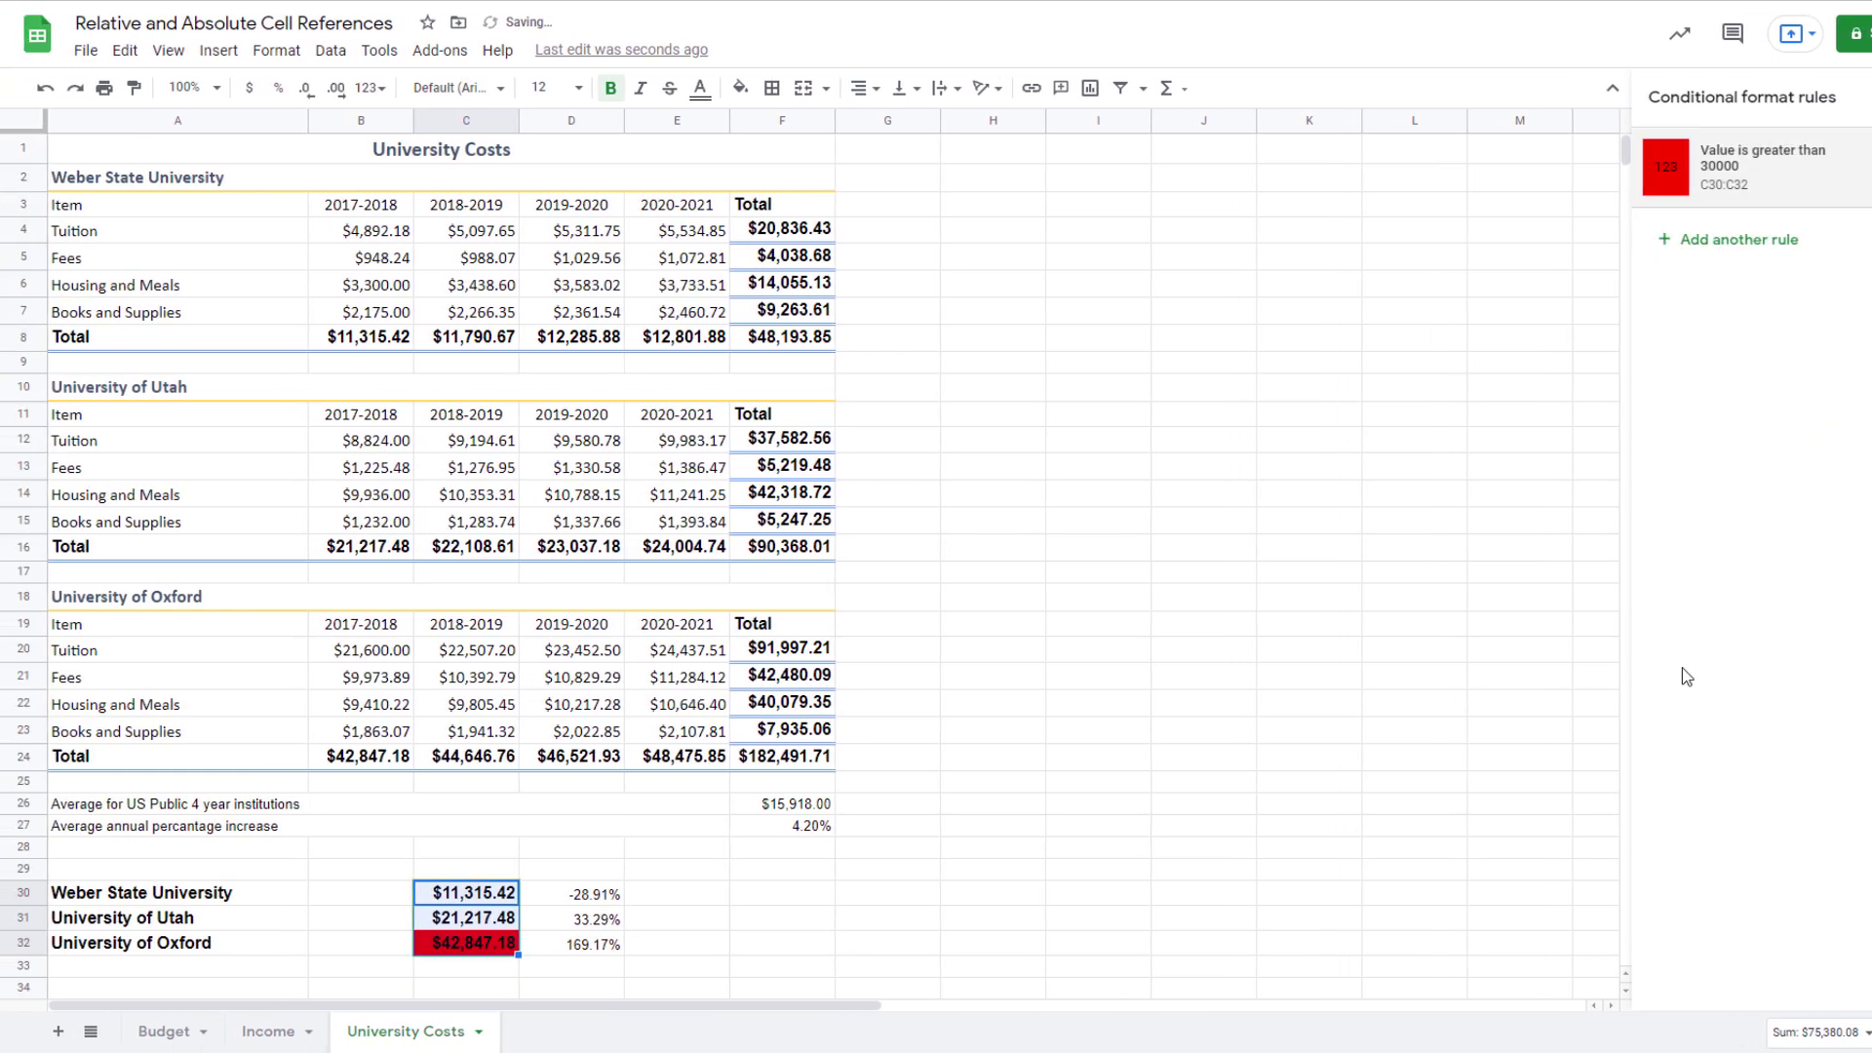
click(445, 971)
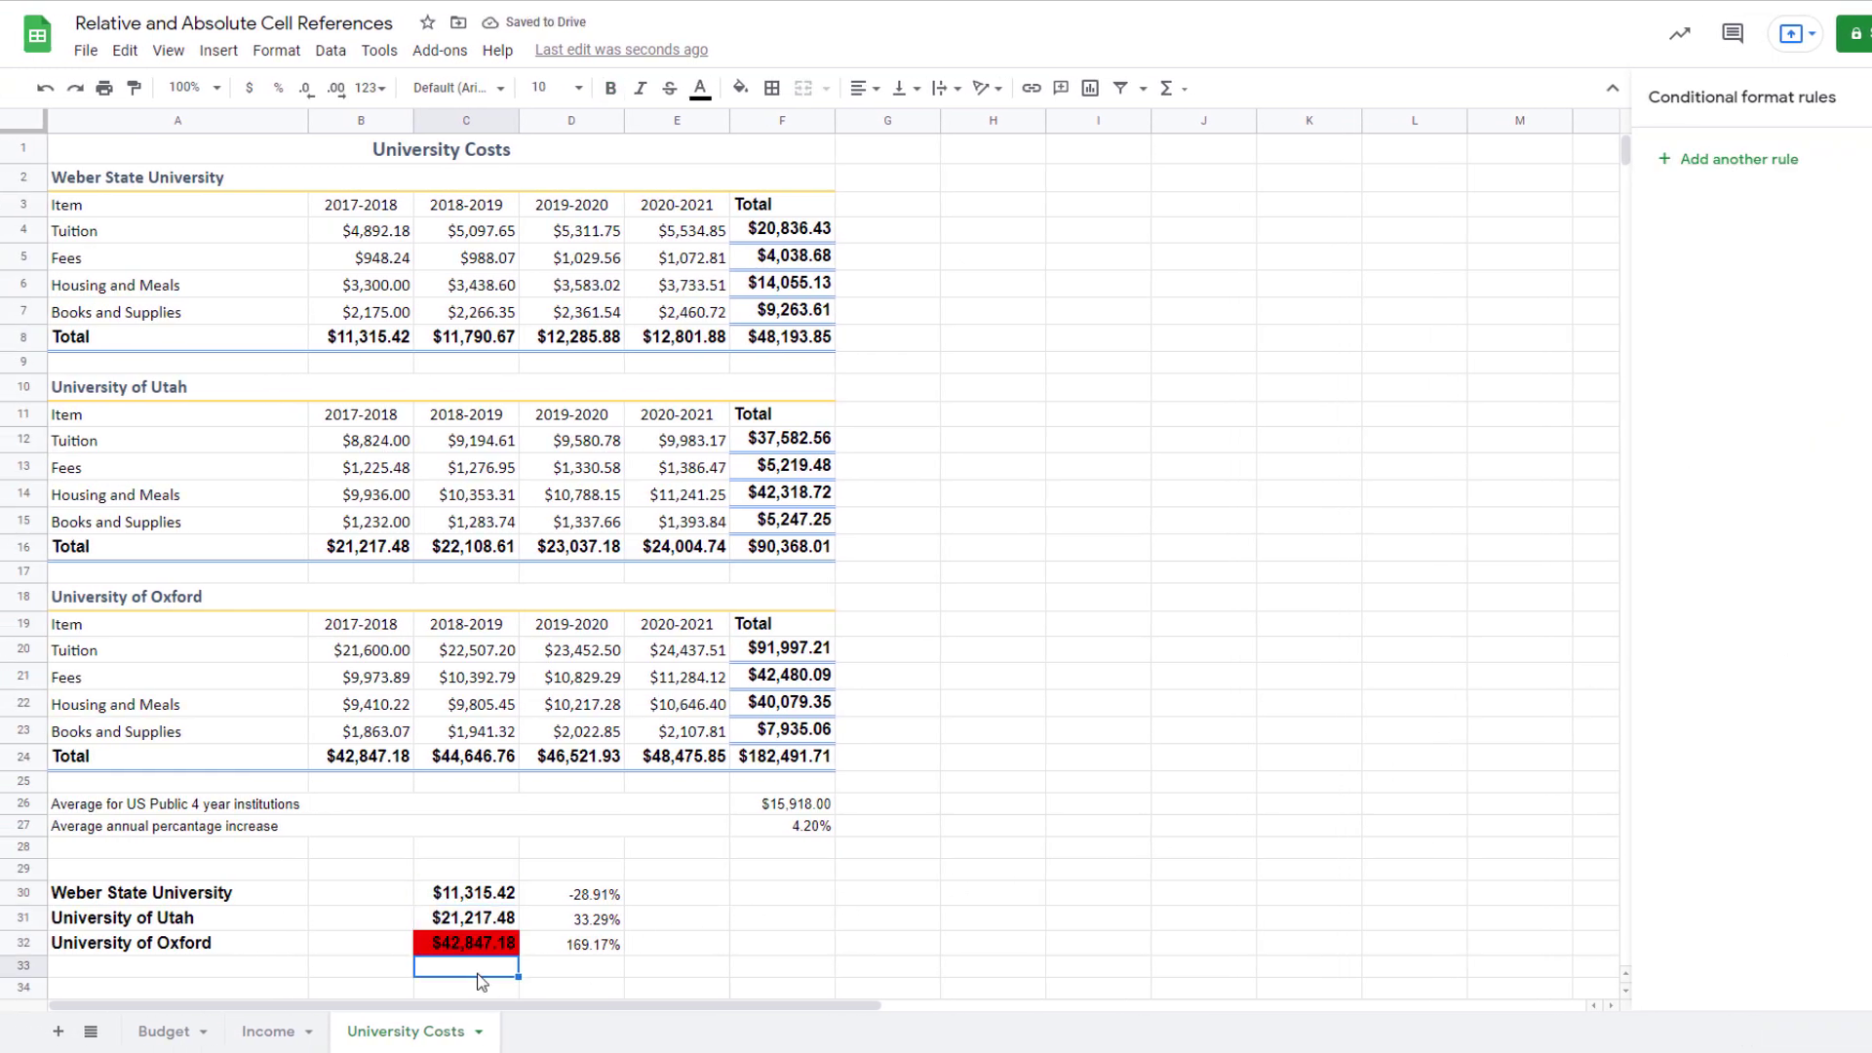